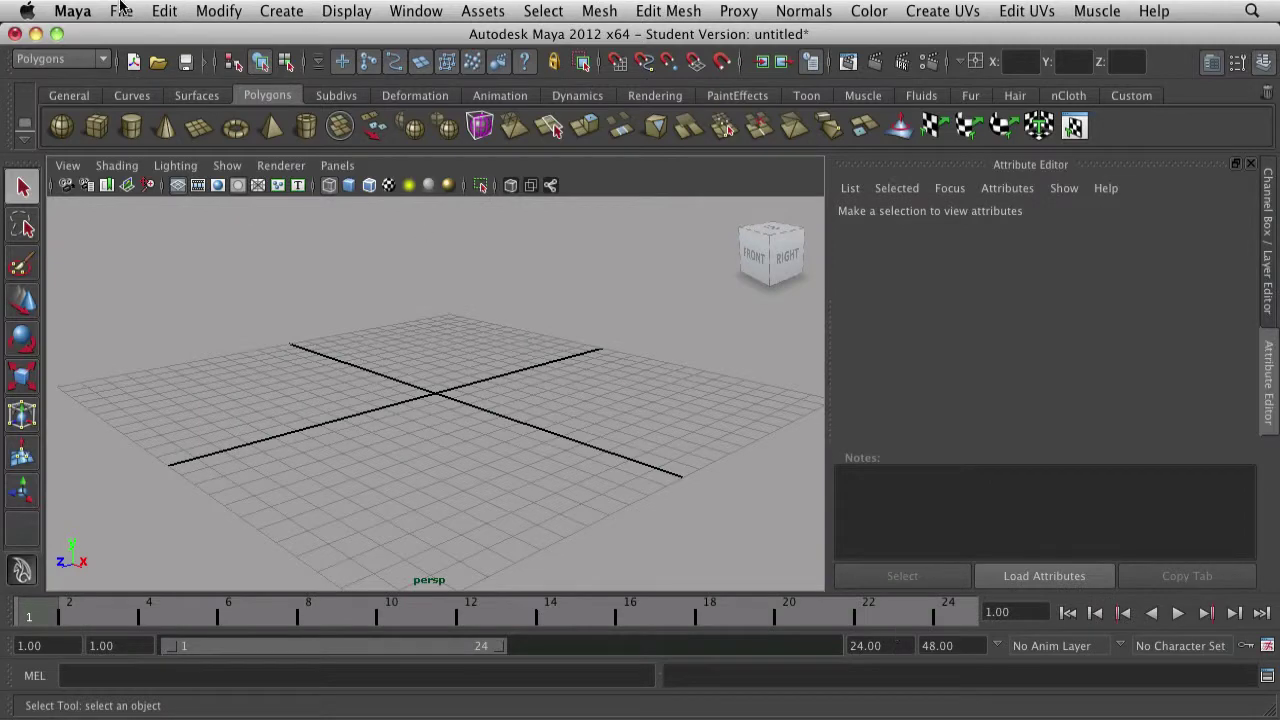
Step: Open the scene Etape_09.mb from the Alien project
left_click(120, 10)
left_click(171, 63)
key("Escape")
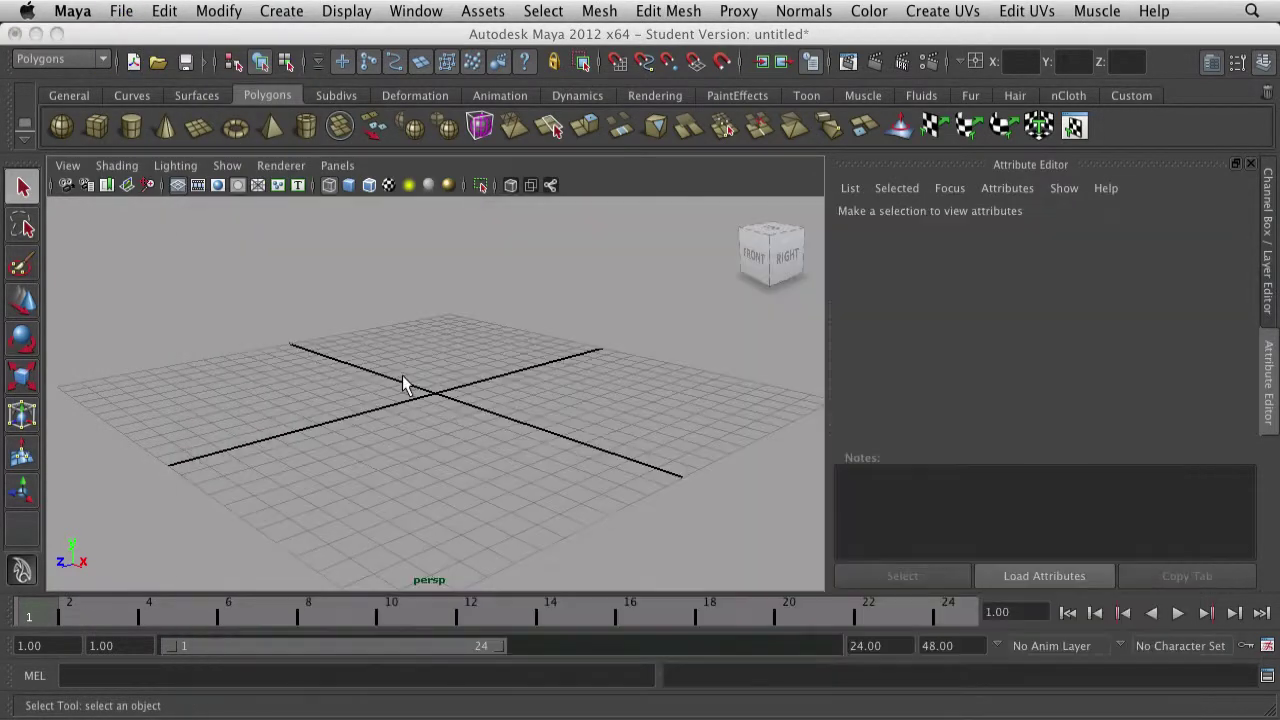
left_click(632, 541)
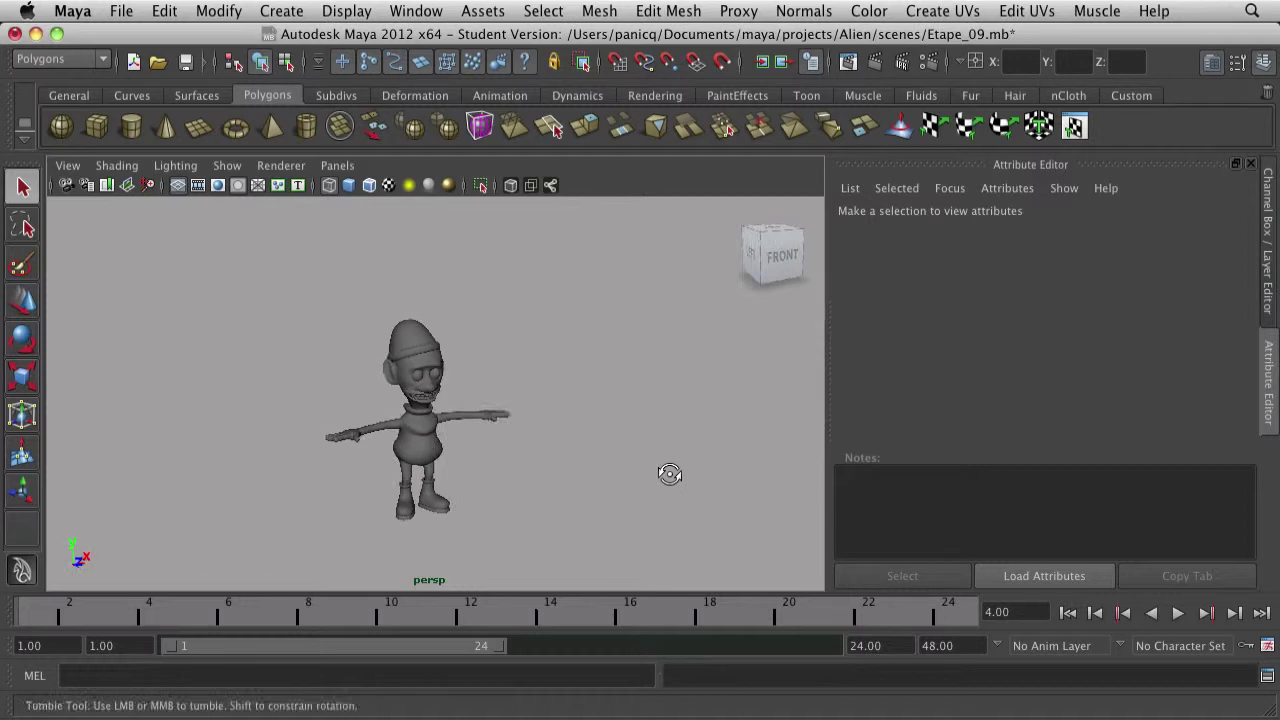
Step: Show the ground grid under the character in the perspective view
left_click_drag(670, 474, 700, 460, "alt")
scroll(470, 441, "up", 5)
scroll(472, 441, "down", 4)
left_click_drag(521, 456, 722, 466, "alt")
right_click_drag(425, 467, 481, 415, "alt")
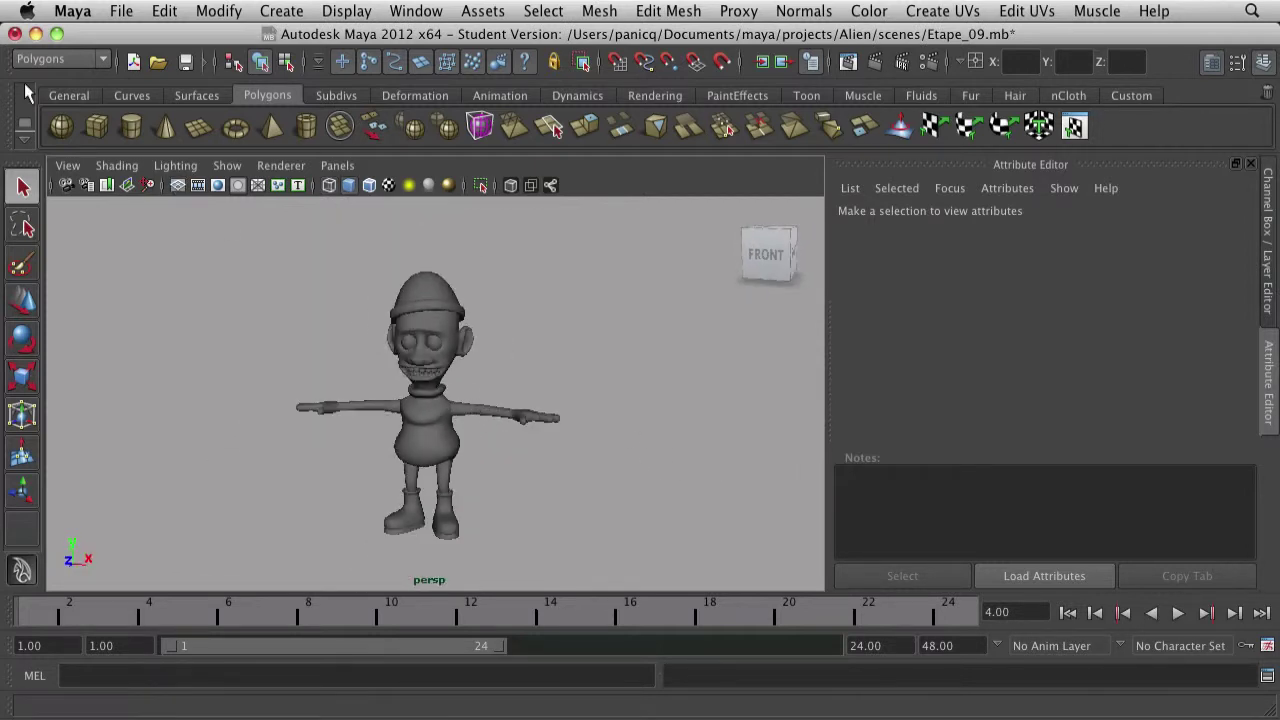
left_click(175, 185)
scroll(443, 378, "up", 5)
scroll(443, 378, "down", 5)
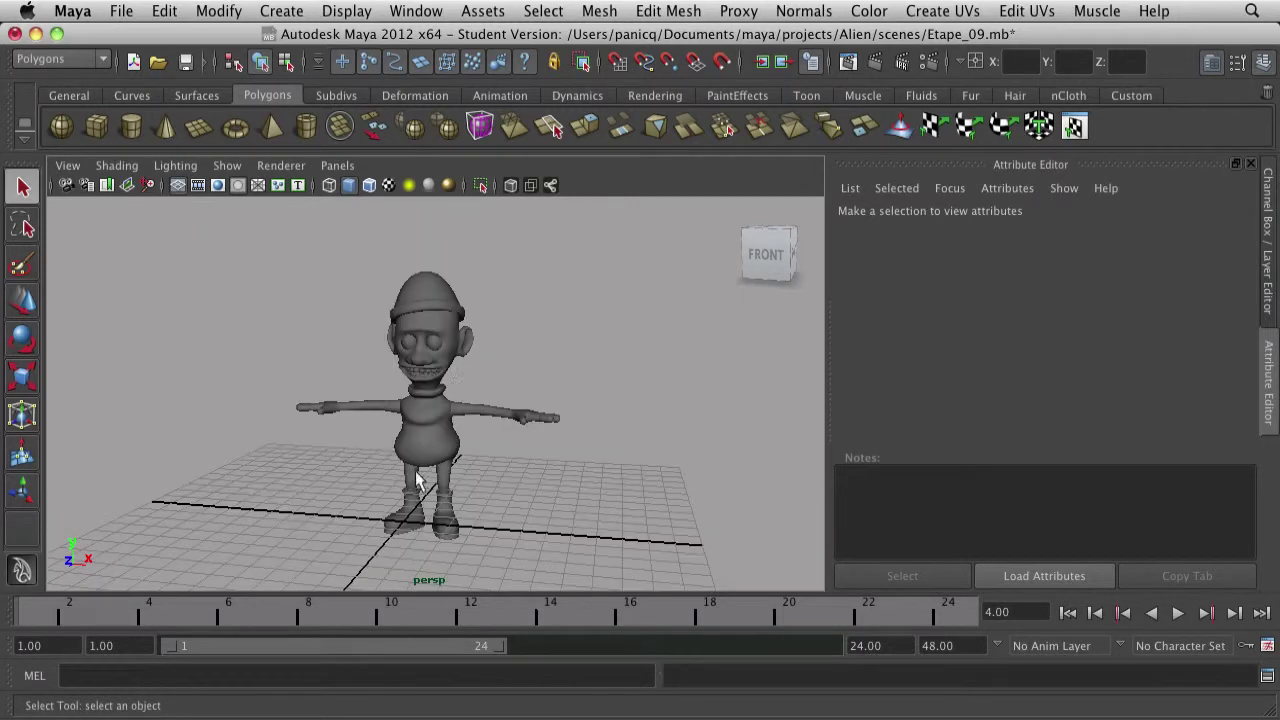
Step: Create a polygon cube about 2.4 wide, 1.6 high and 3.1 deep in front of the character, displayed with smooth preview
left_click_drag(417, 470, 493, 495, "alt")
middle_click_drag(493, 487, 285, 342, "alt")
scroll(361, 419, "down", 3)
left_click_drag(361, 419, 255, 420, "alt")
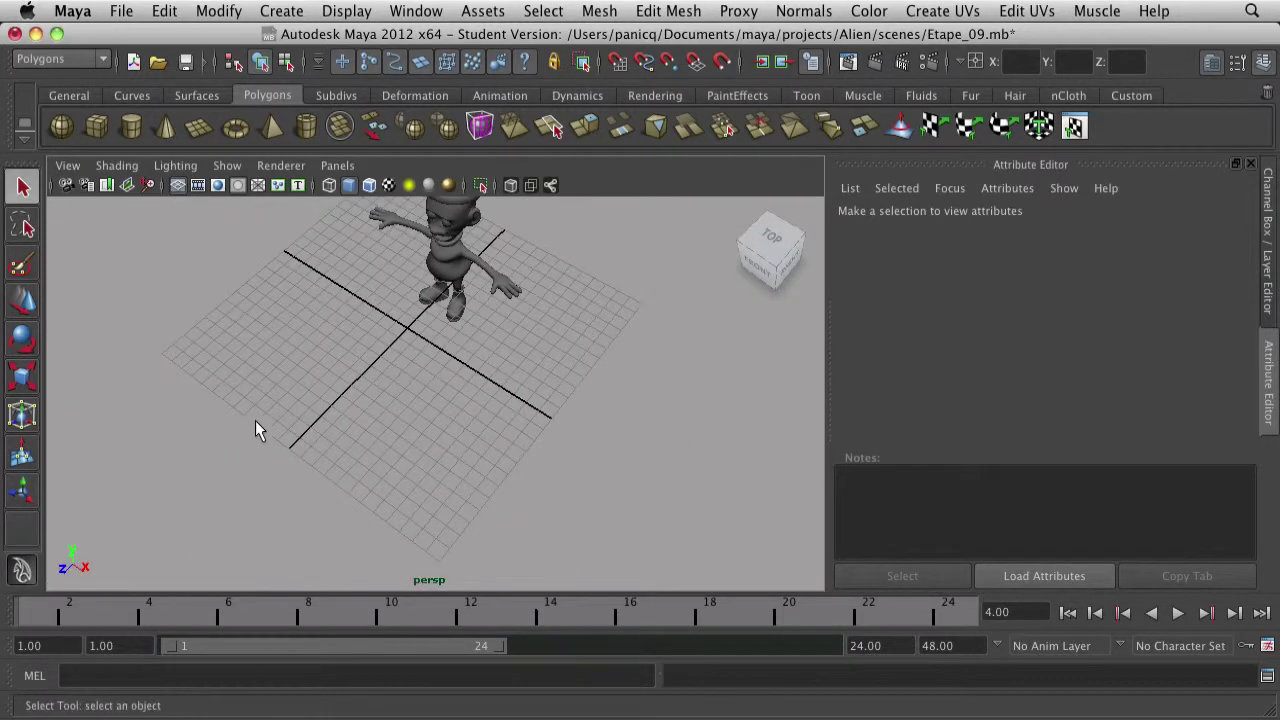
scroll(255, 420, "up", 5)
left_click(96, 126)
left_click_drag(344, 351, 332, 475)
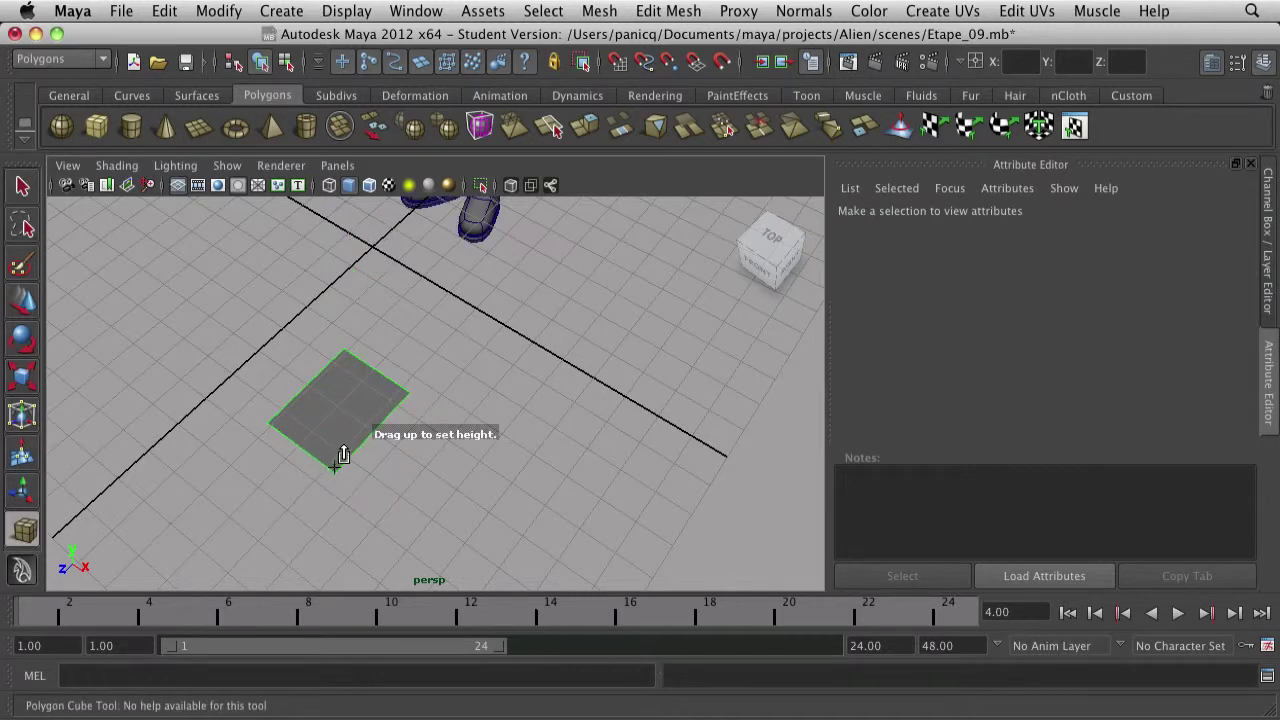
left_click_drag(336, 428, 338, 371)
mouse_move(425, 468)
left_mouse_down("alt")
mouse_move(426, 408)
mouse_move(383, 418)
mouse_move(397, 325)
mouse_move(343, 380)
mouse_move(432, 448)
left_mouse_up("alt")
key("3")
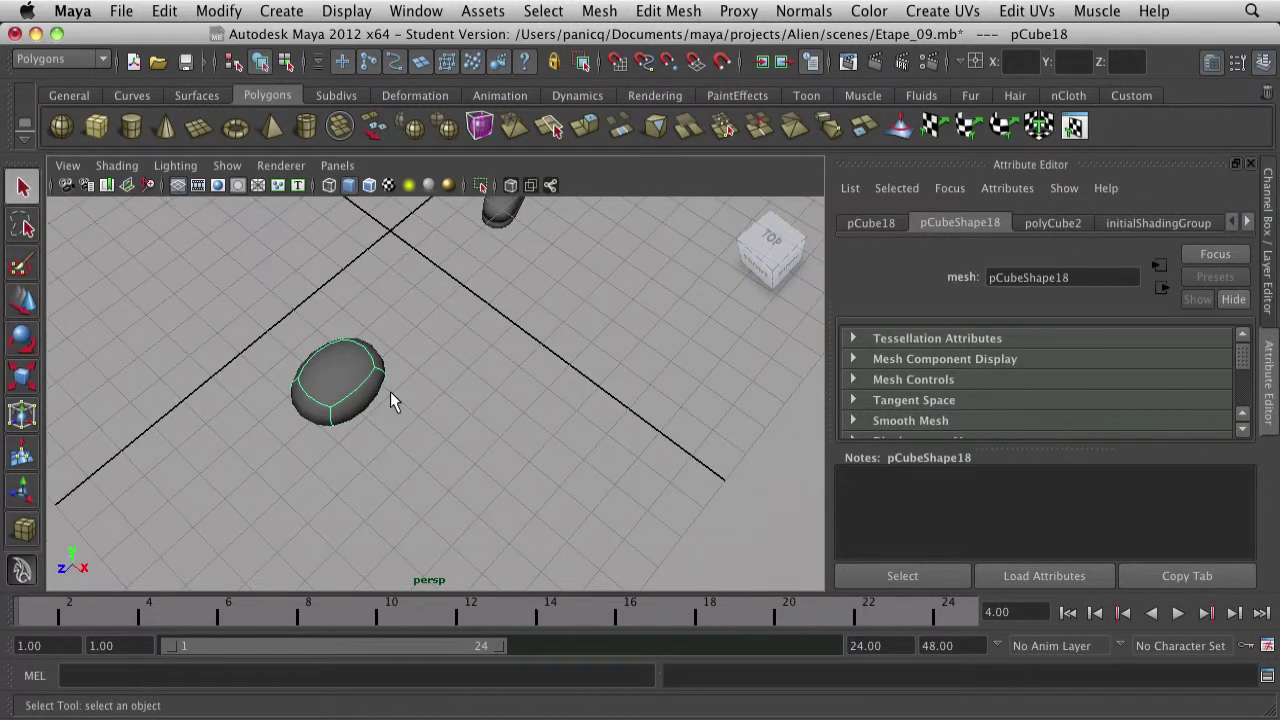
Step: Set the new cube's width, height and depth subdivisions to 3 each and deselect it
left_click(1276, 237)
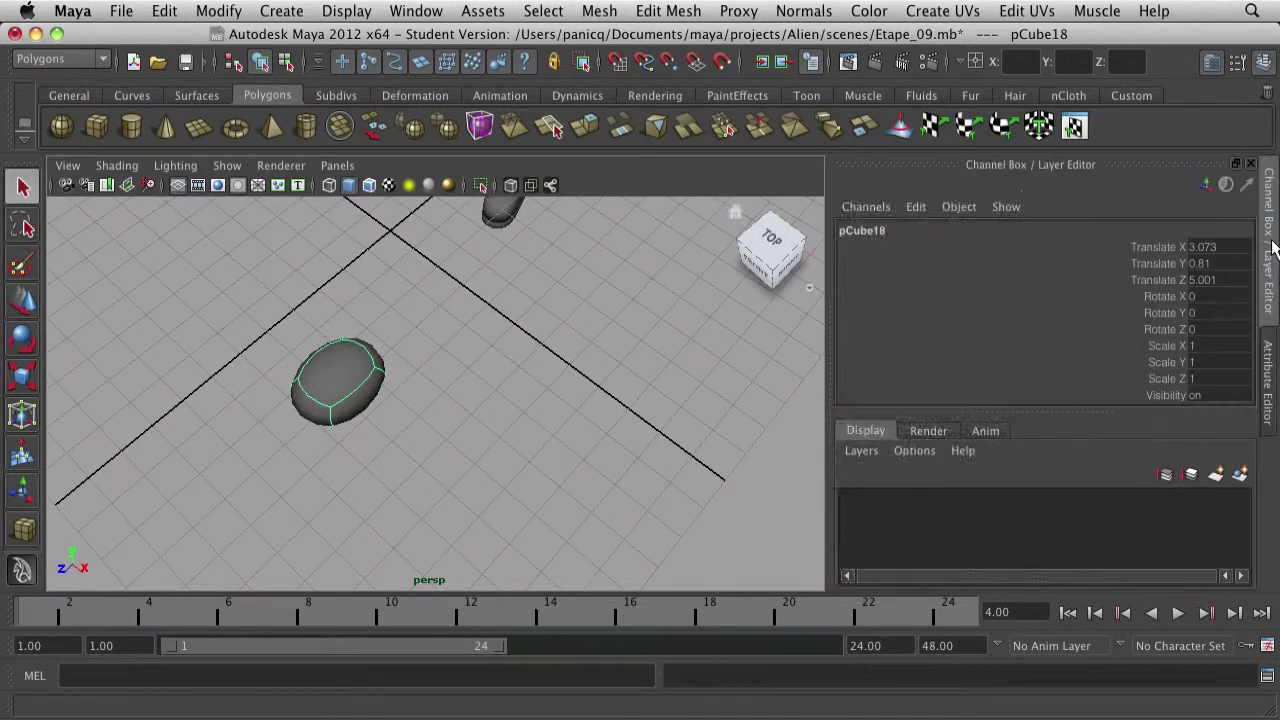
scroll(1212, 300, "down", 2)
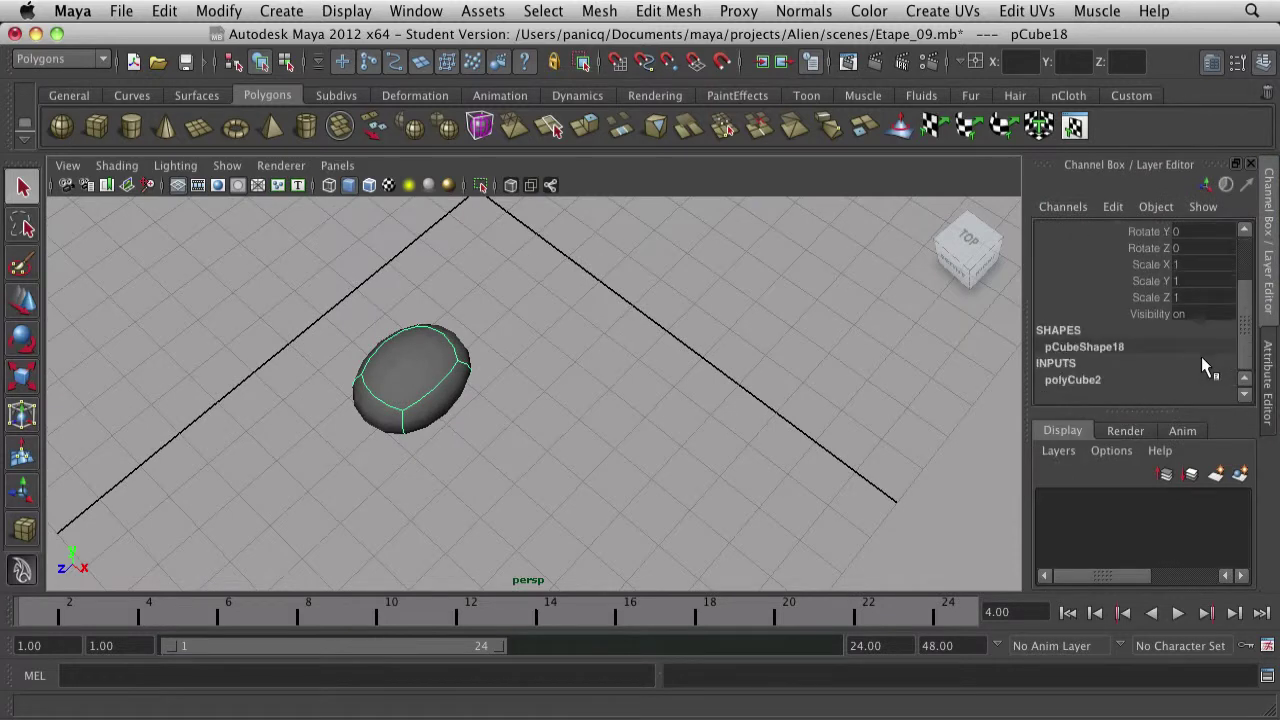
left_click(1074, 379)
scroll(1143, 350, "down", 3)
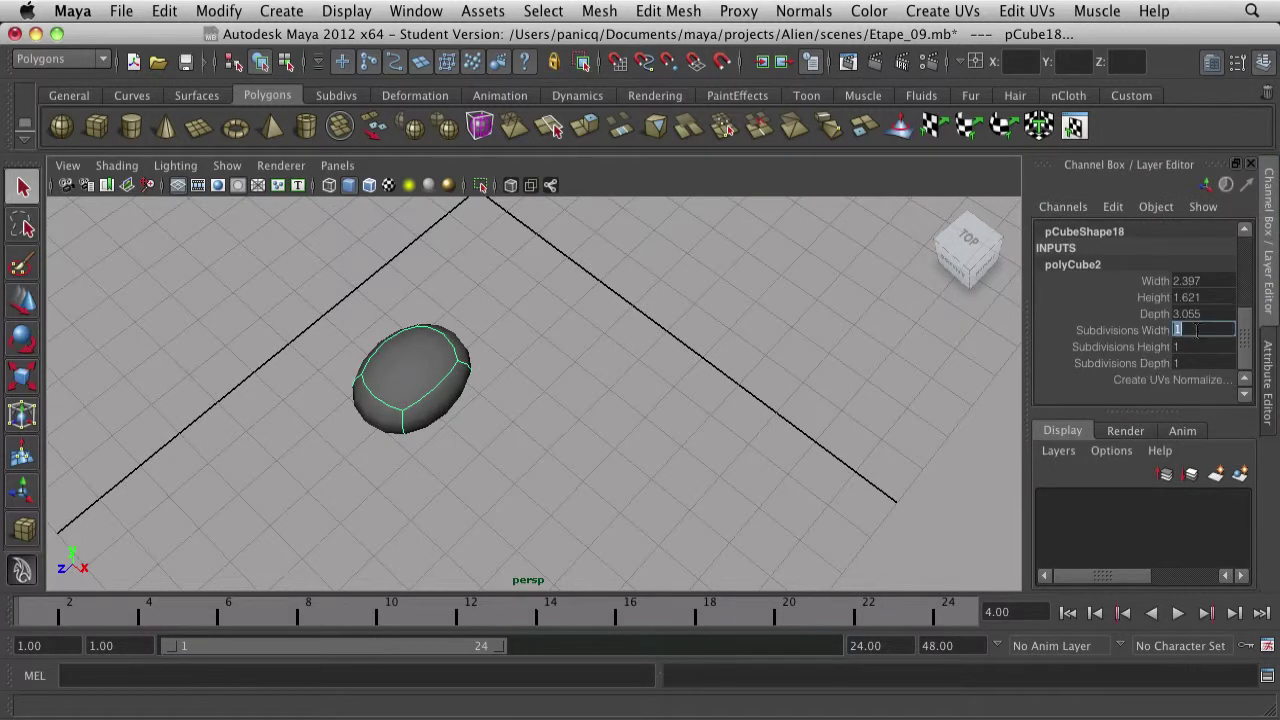
left_click(1196, 331)
type("3")
key("Tab")
type("3")
key("Tab")
type("3")
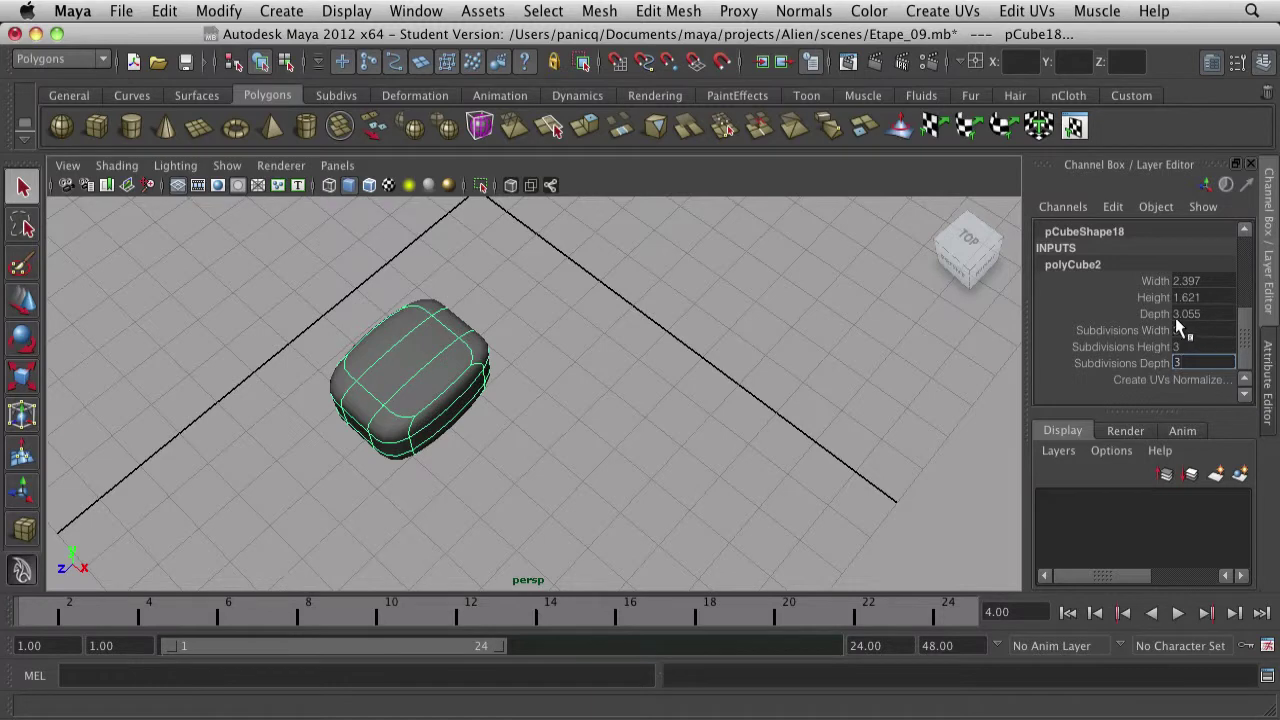
key("Return")
left_click(722, 421)
Step: Flatten the cube vertically to a Y scale of about 0.656 and turn off its smooth preview
right_click_drag(722, 421, 505, 445, "alt")
left_click_drag(505, 445, 751, 479, "alt")
scroll(507, 408, "up", 5)
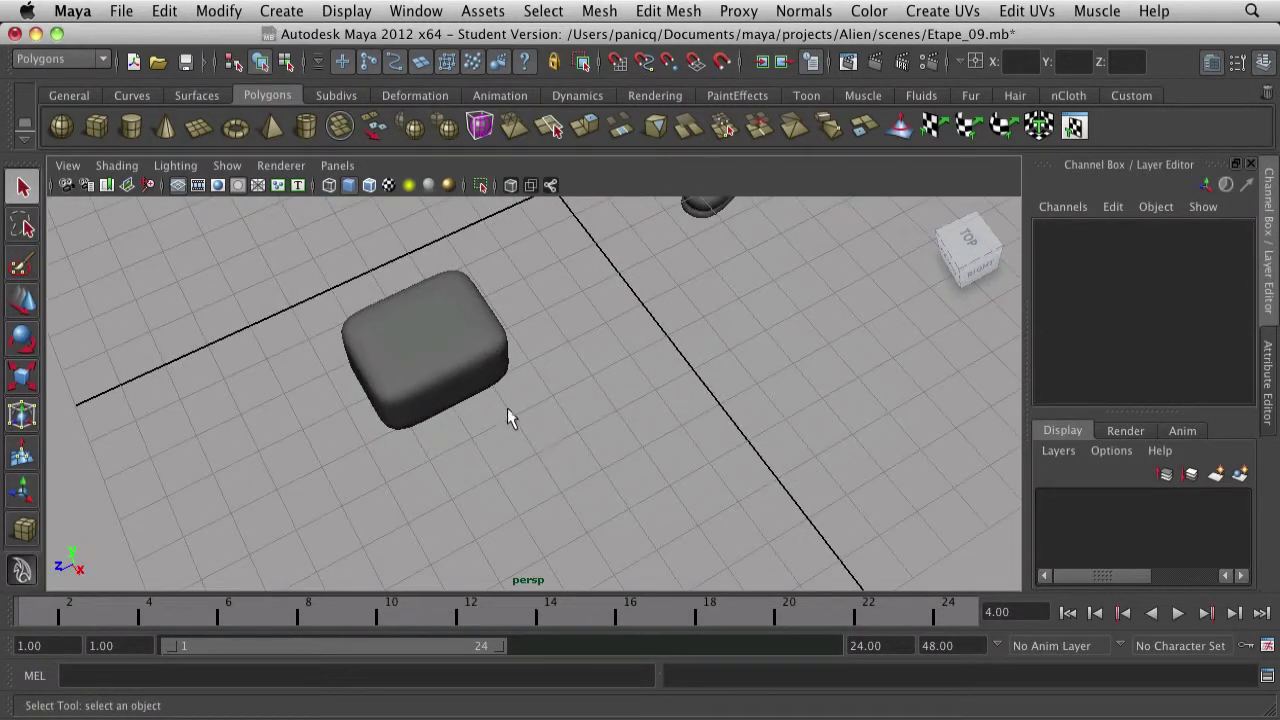
left_click_drag(507, 408, 437, 325, "alt")
left_click(488, 368)
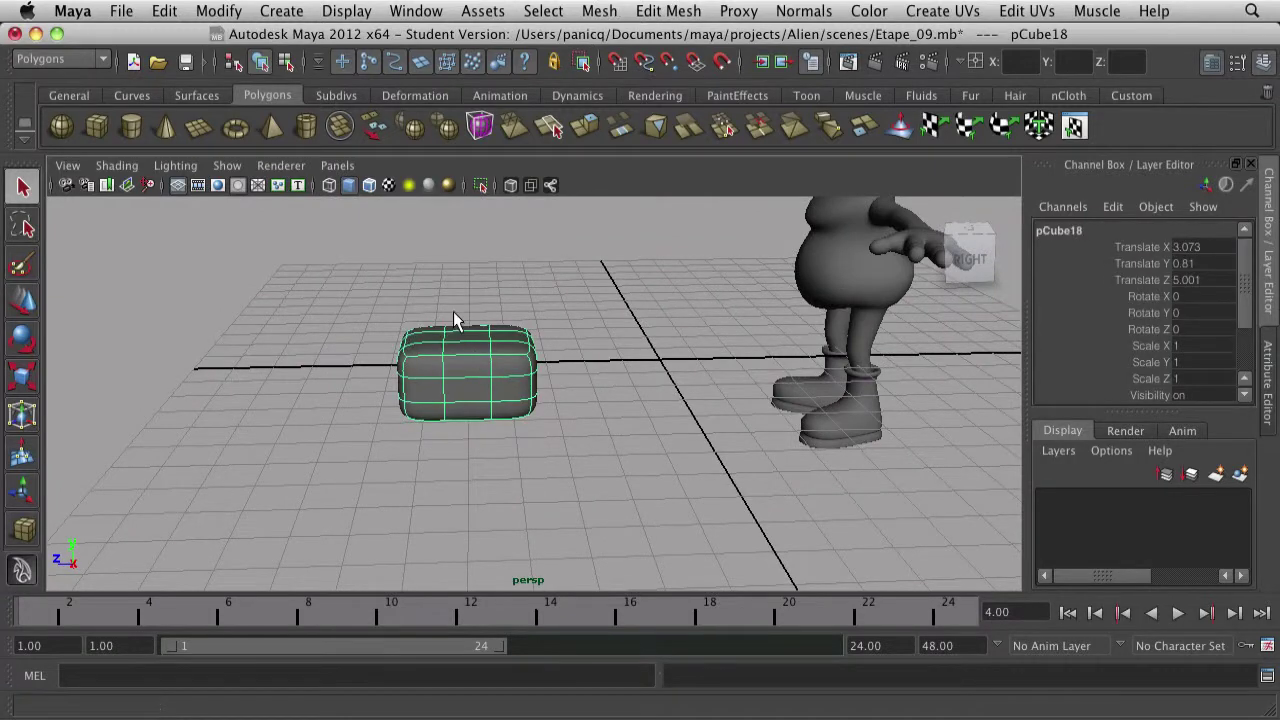
key("r")
left_click_drag(465, 281, 461, 311)
key("1")
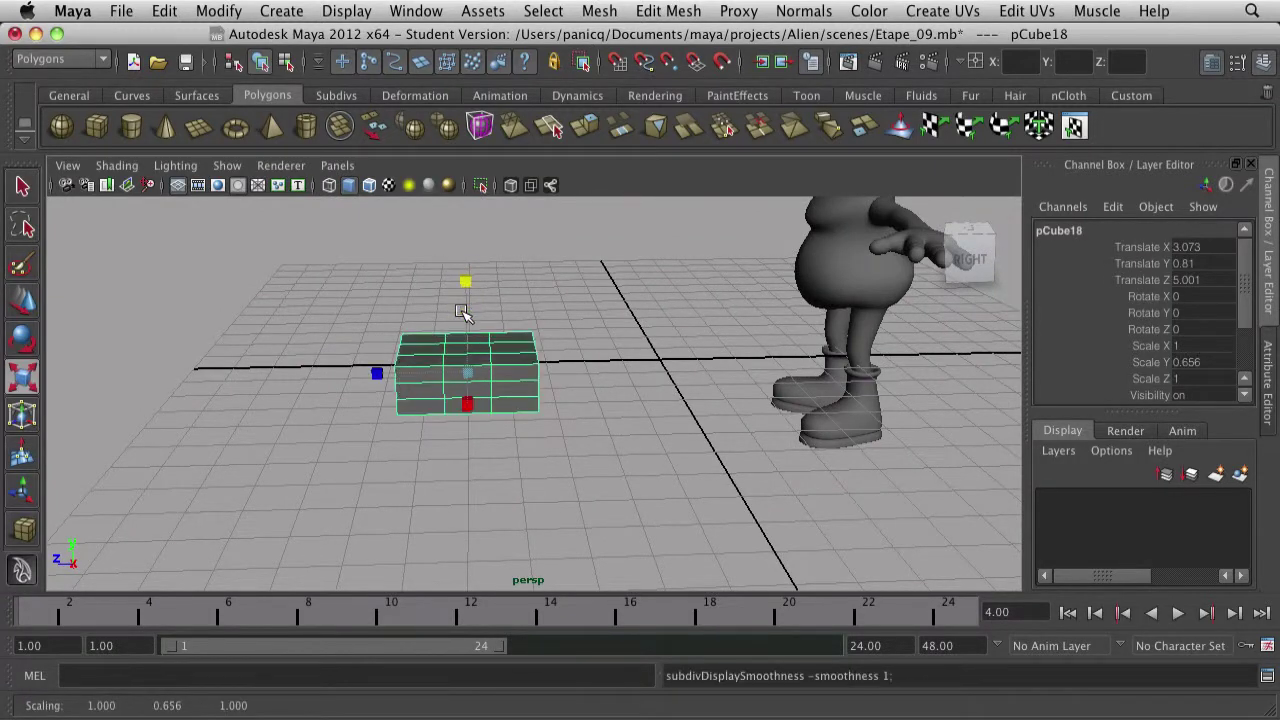
Step: Extrude the two outer faces of the middle row on the block's side facing the character into short stubs
left_click(500, 454)
left_click_drag(500, 454, 530, 335, "alt")
left_click(530, 335)
left_click_drag(611, 337, 641, 383, "alt")
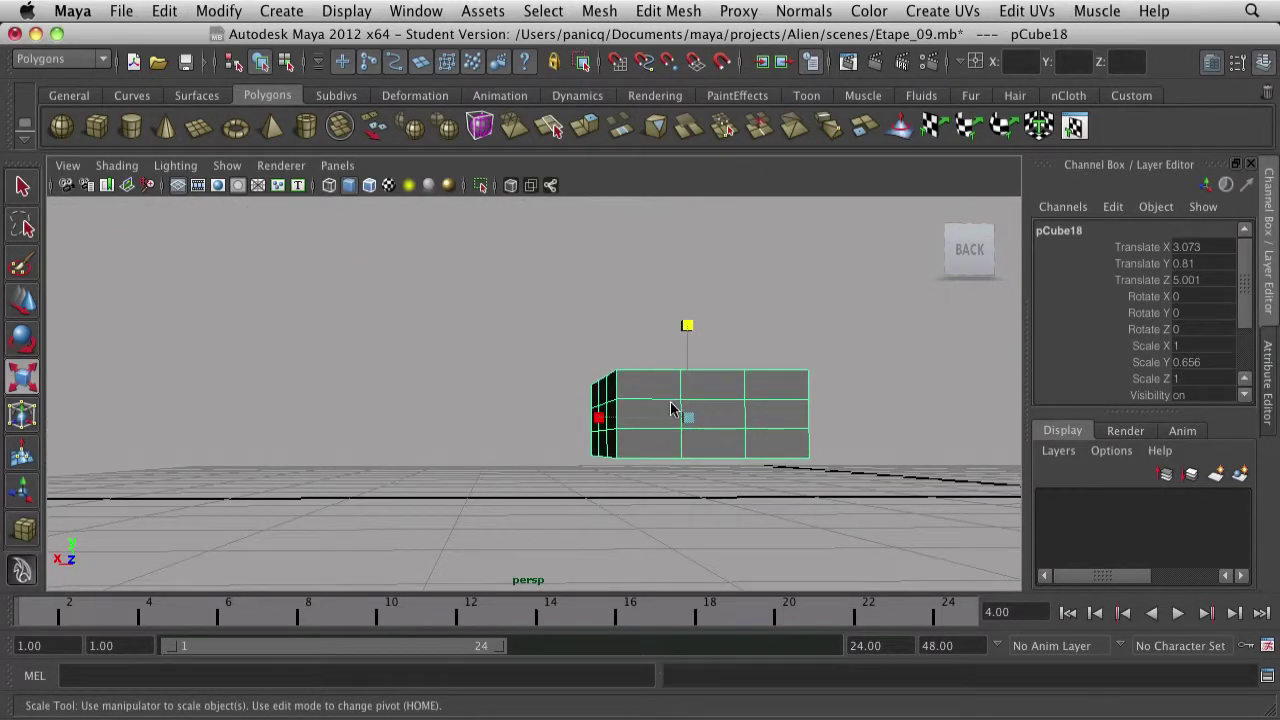
right_click(671, 408)
left_click(673, 453)
left_click(660, 413)
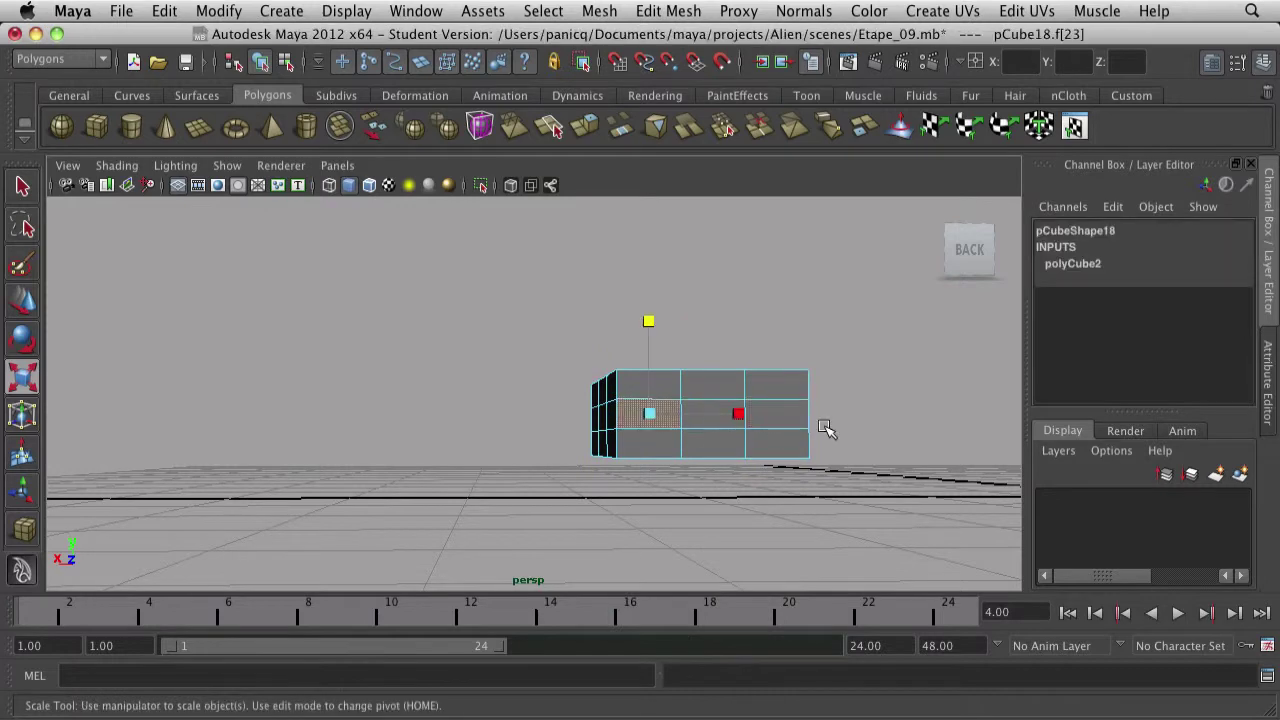
left_click(780, 418, "shift")
left_click_drag(760, 551, 593, 240, "alt")
left_click(585, 127)
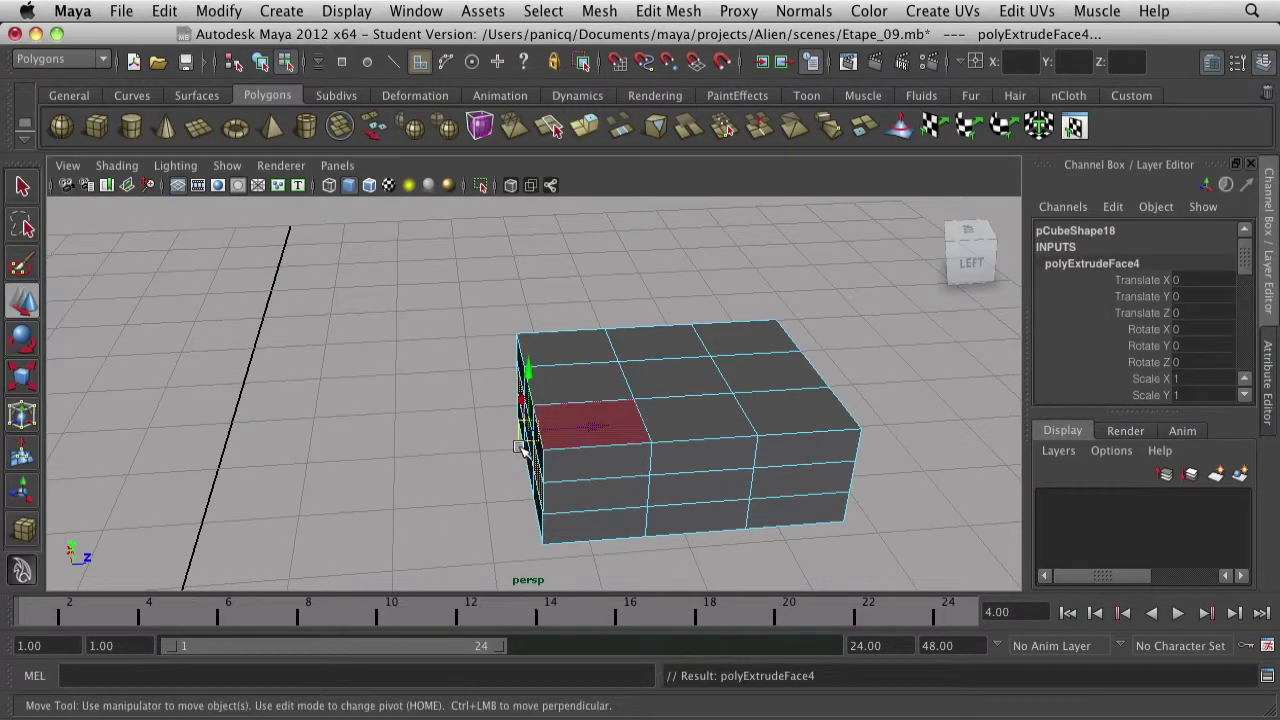
left_click_drag(585, 427, 480, 323)
key("w")
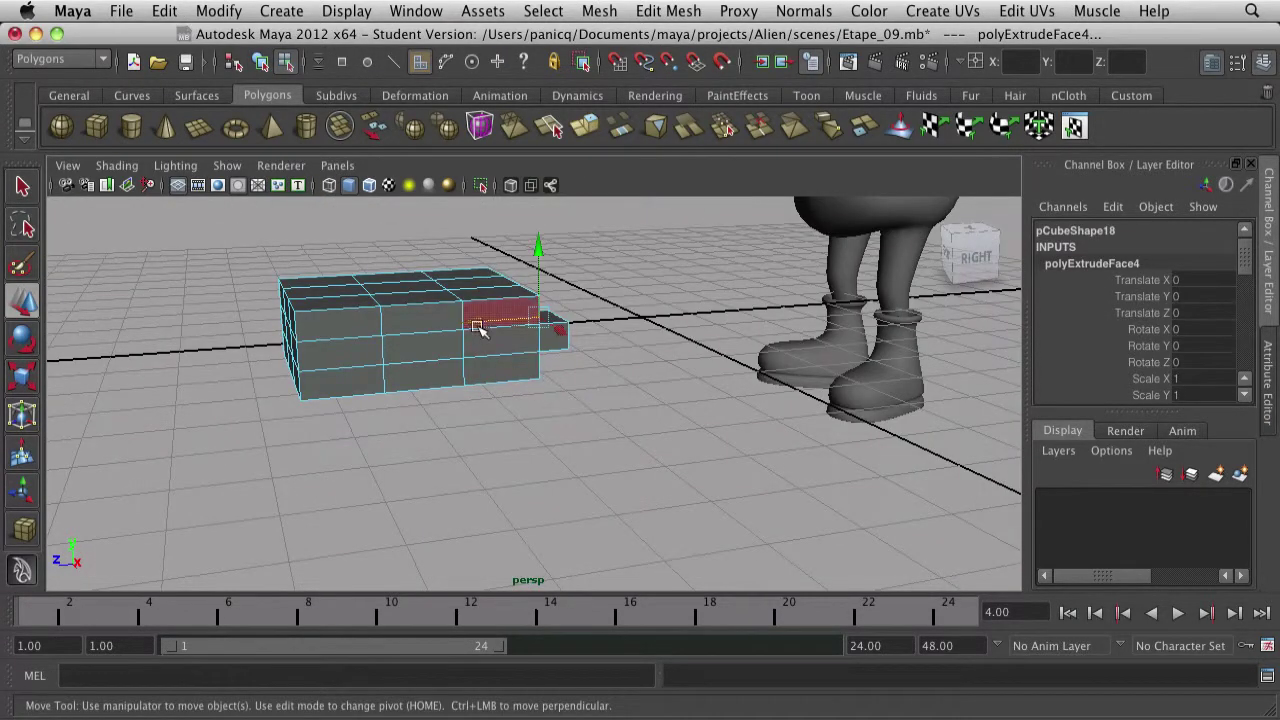
Step: Return the block to object mode and stand it upright by setting its X rotation to 90
right_click_drag(389, 308, 466, 285)
scroll(463, 286, "down", 5)
left_click_drag(494, 426, 500, 463, "alt")
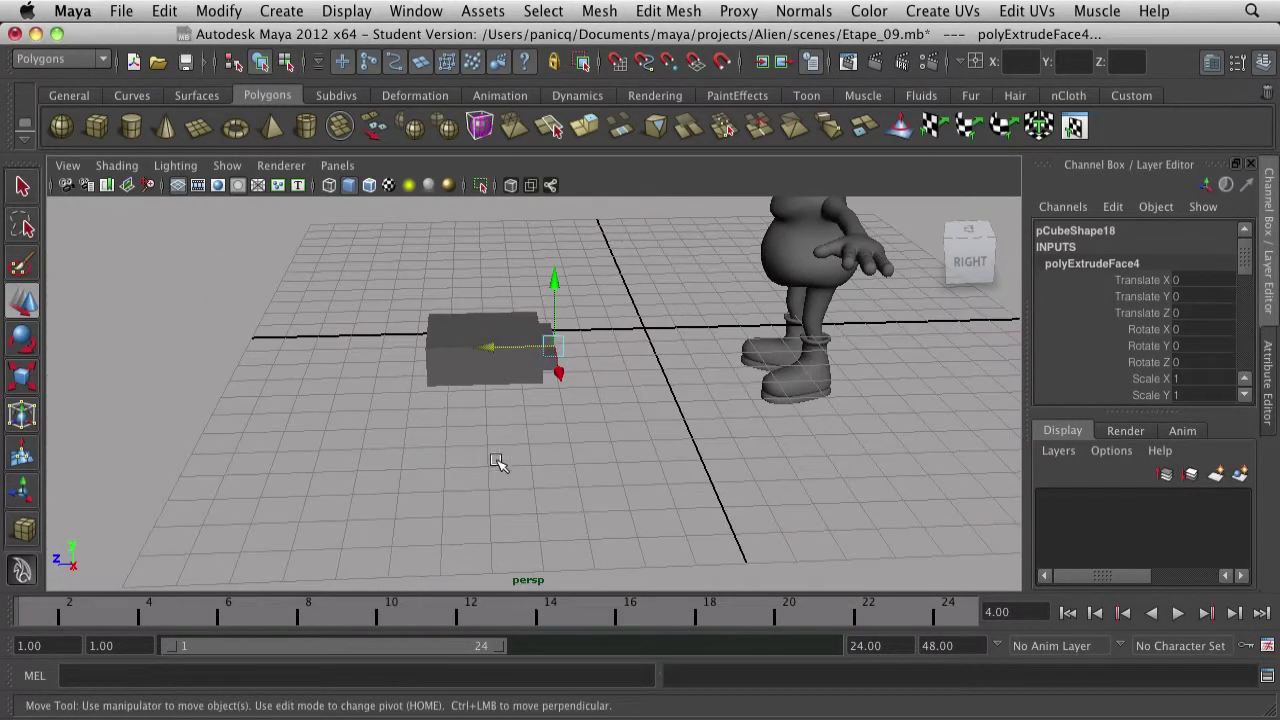
left_click(500, 463)
left_click(506, 366)
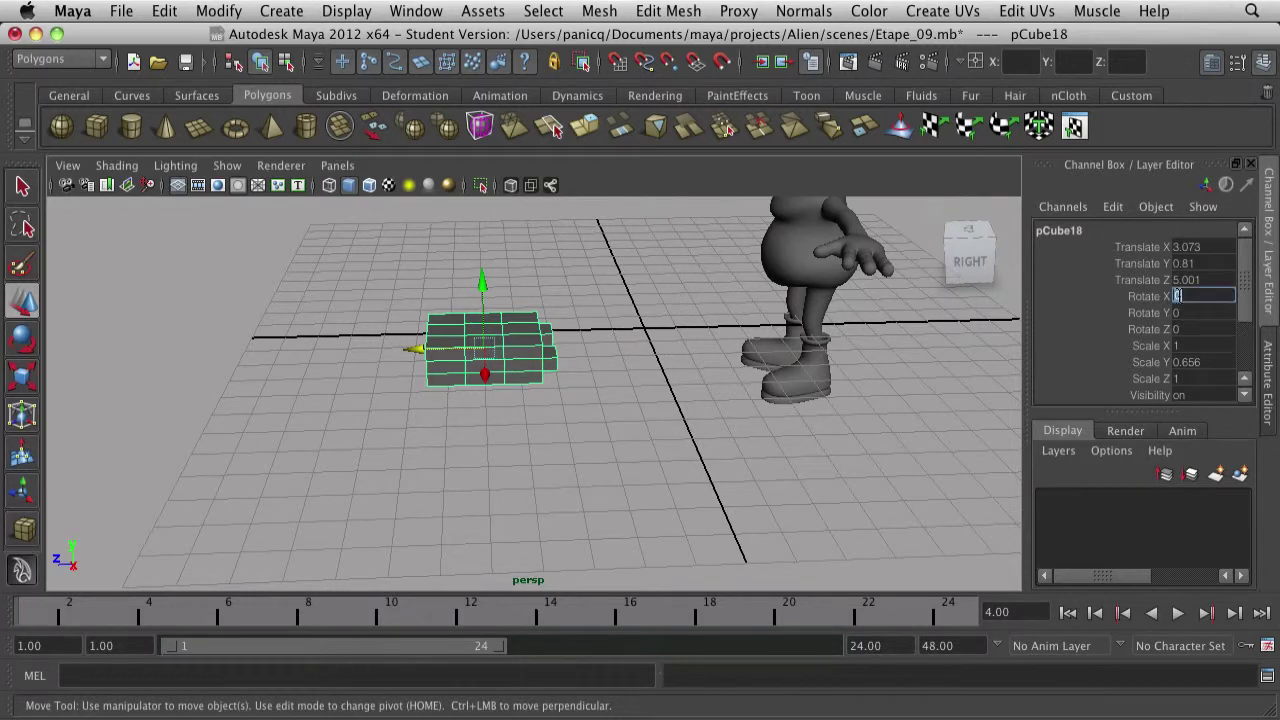
type("90")
key("Return")
Step: Examine the upright block and its two stubs with and without smooth preview
left_click(654, 487)
left_click_drag(574, 494, 1005, 482, "alt")
left_click_drag(663, 469, 625, 440, "alt")
scroll(632, 433, "up", 5)
left_click(634, 434)
left_click_drag(666, 286, 555, 420, "alt")
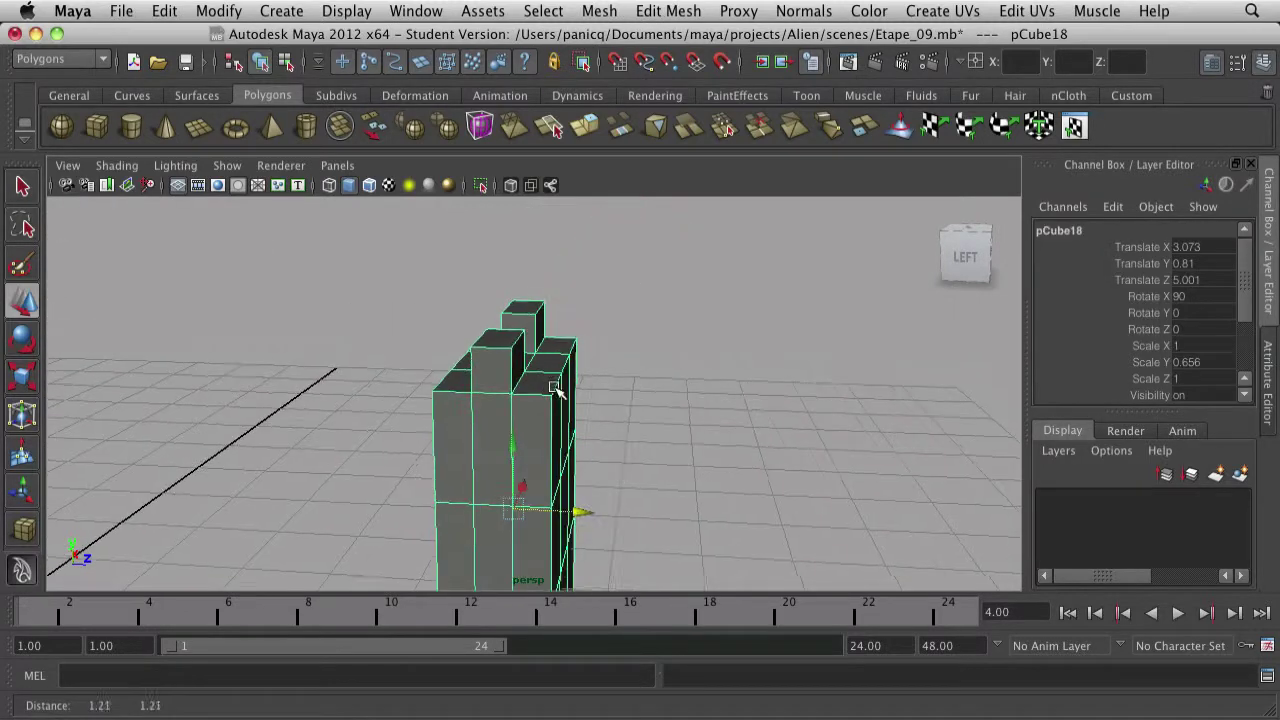
key("3")
key("1")
Step: Extrude the top faces of both stubs upward and tilt the new ends away from the character
right_click(549, 366)
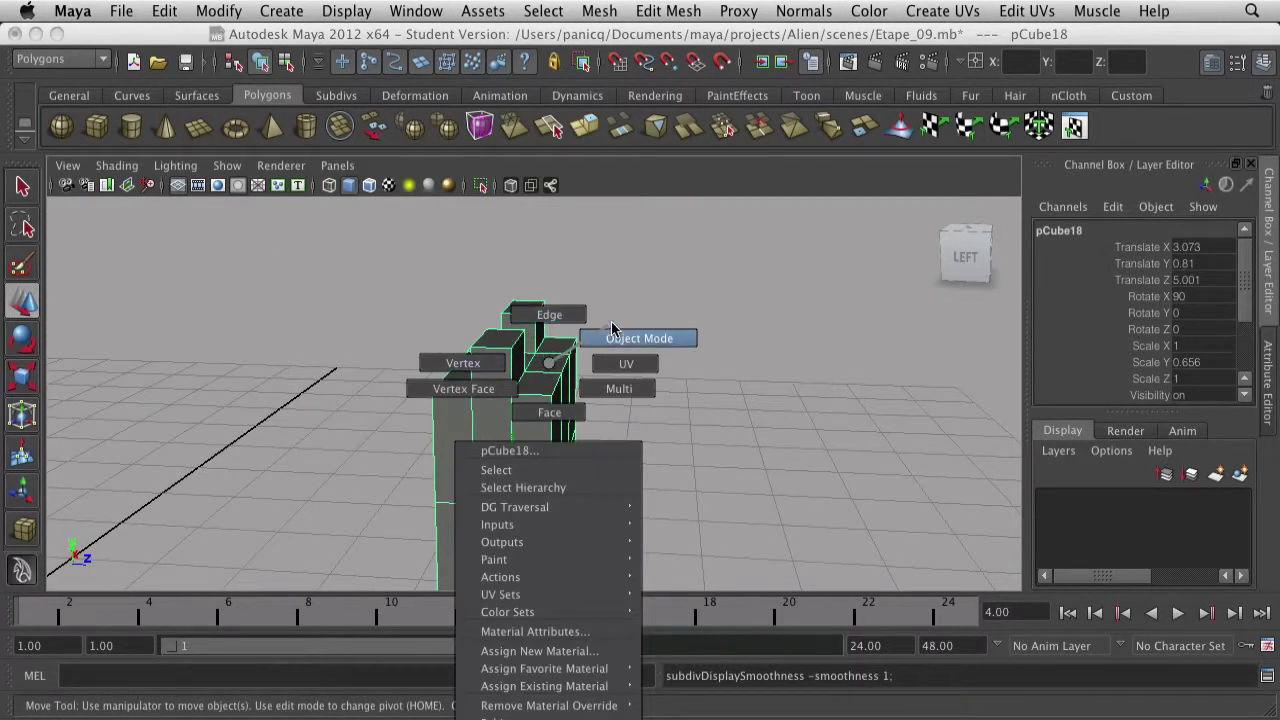
left_click(545, 412)
left_click(500, 335)
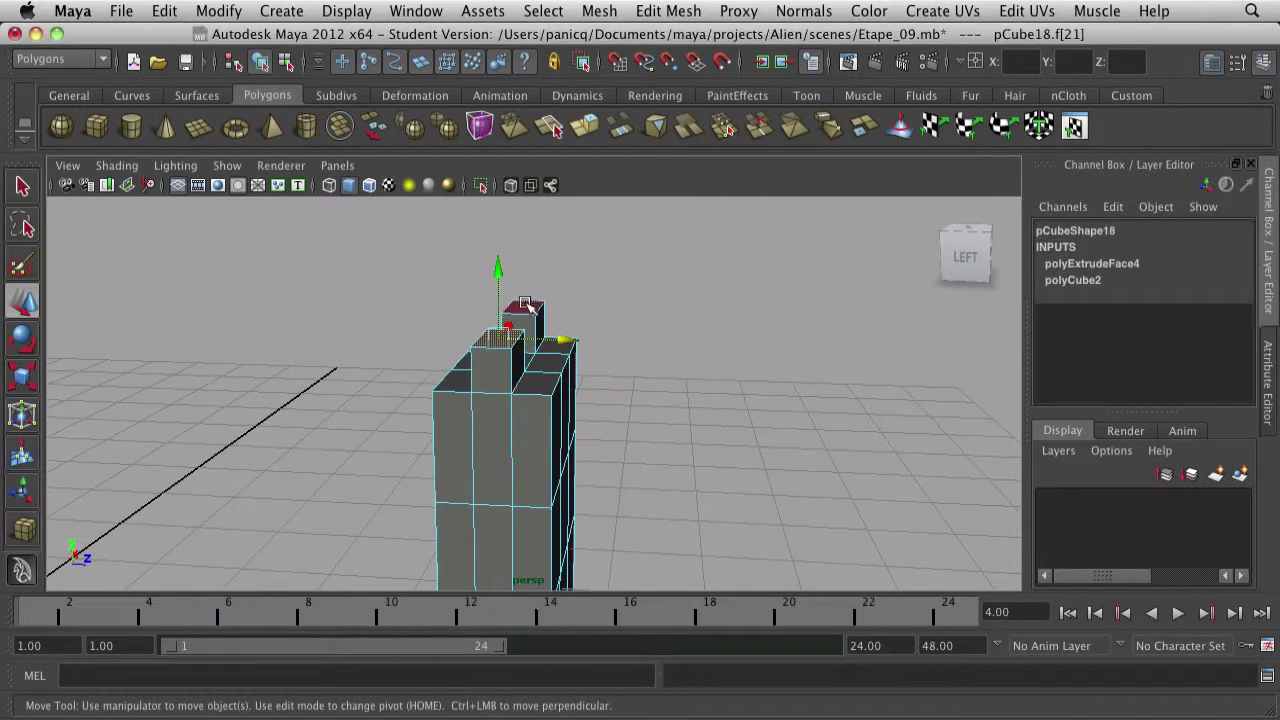
left_click(525, 302, "shift")
left_click_drag(616, 371, 607, 368, "alt")
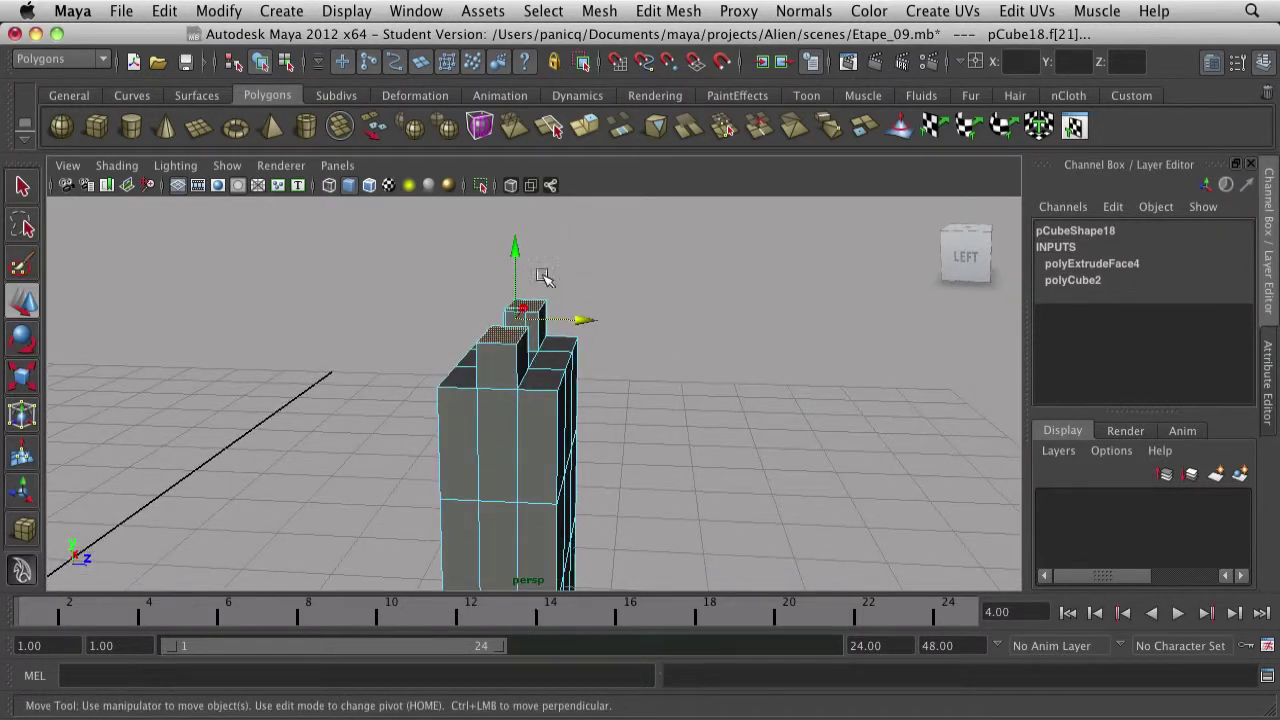
left_click_drag(517, 249, 508, 223)
key("super+z")
left_click(584, 127)
left_click_drag(538, 350, 572, 381, "alt")
key("e")
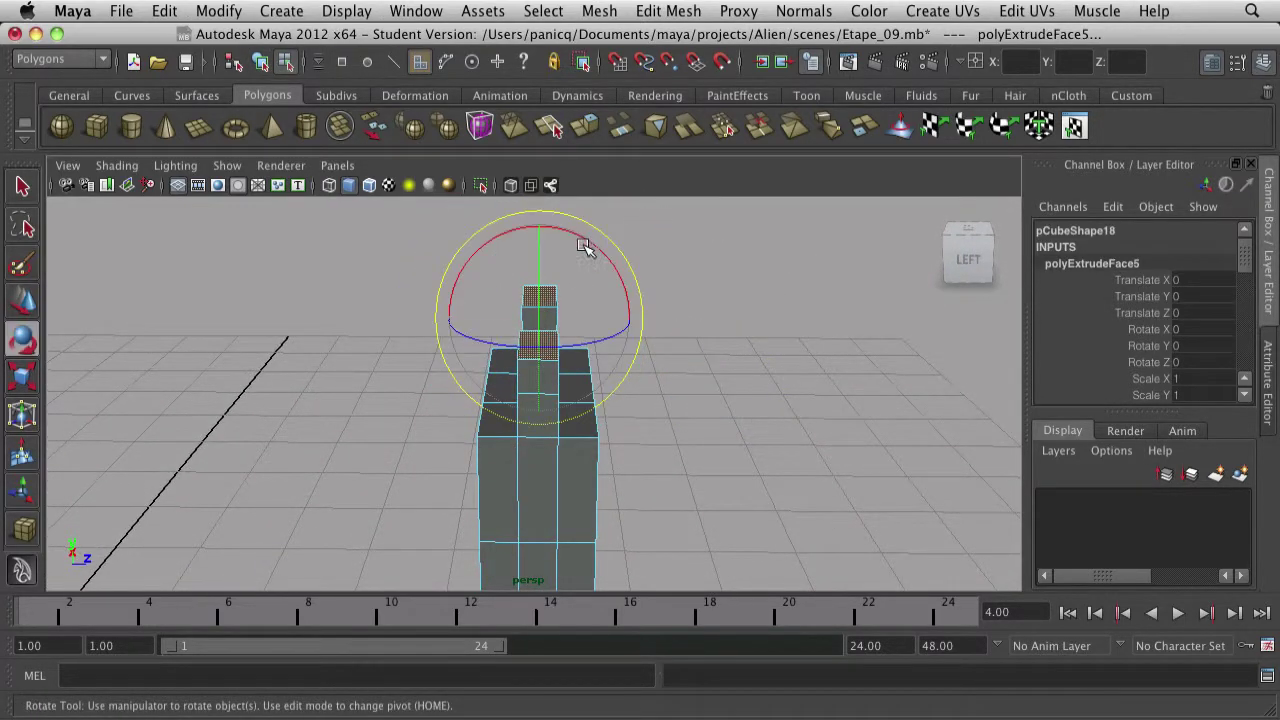
left_click_drag(591, 245, 618, 316)
key("w")
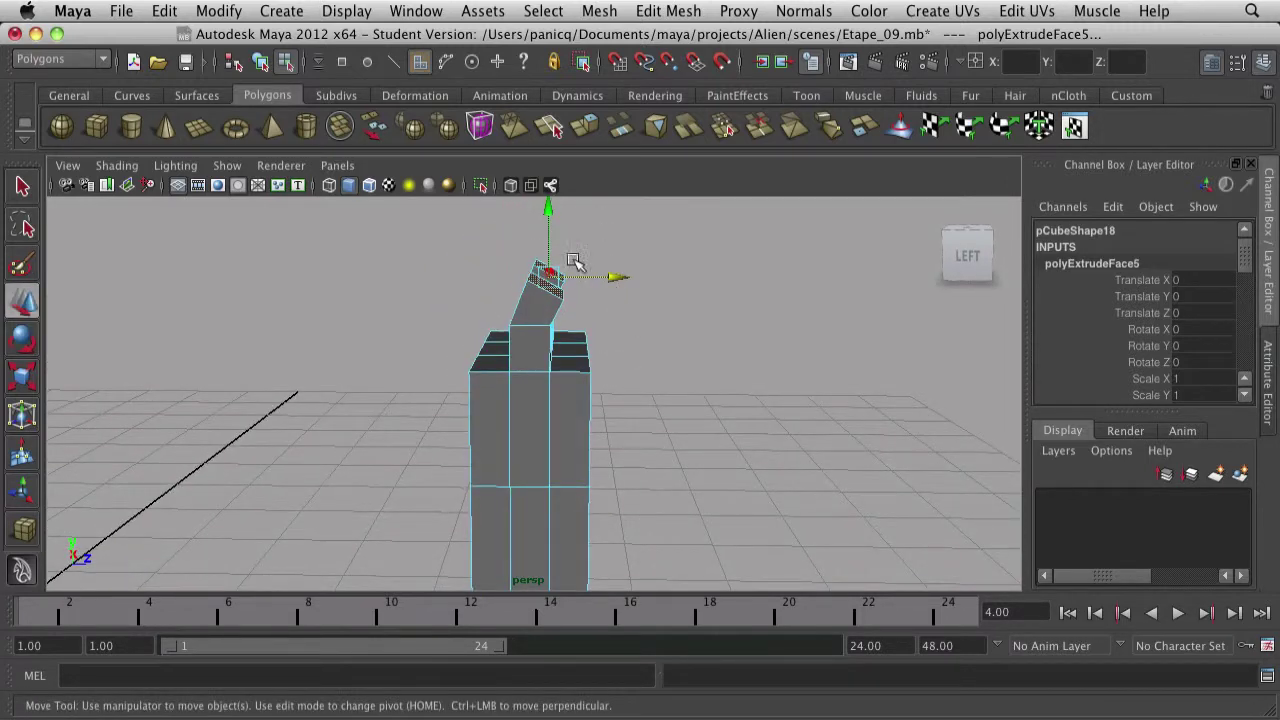
left_click_drag(550, 210, 556, 226)
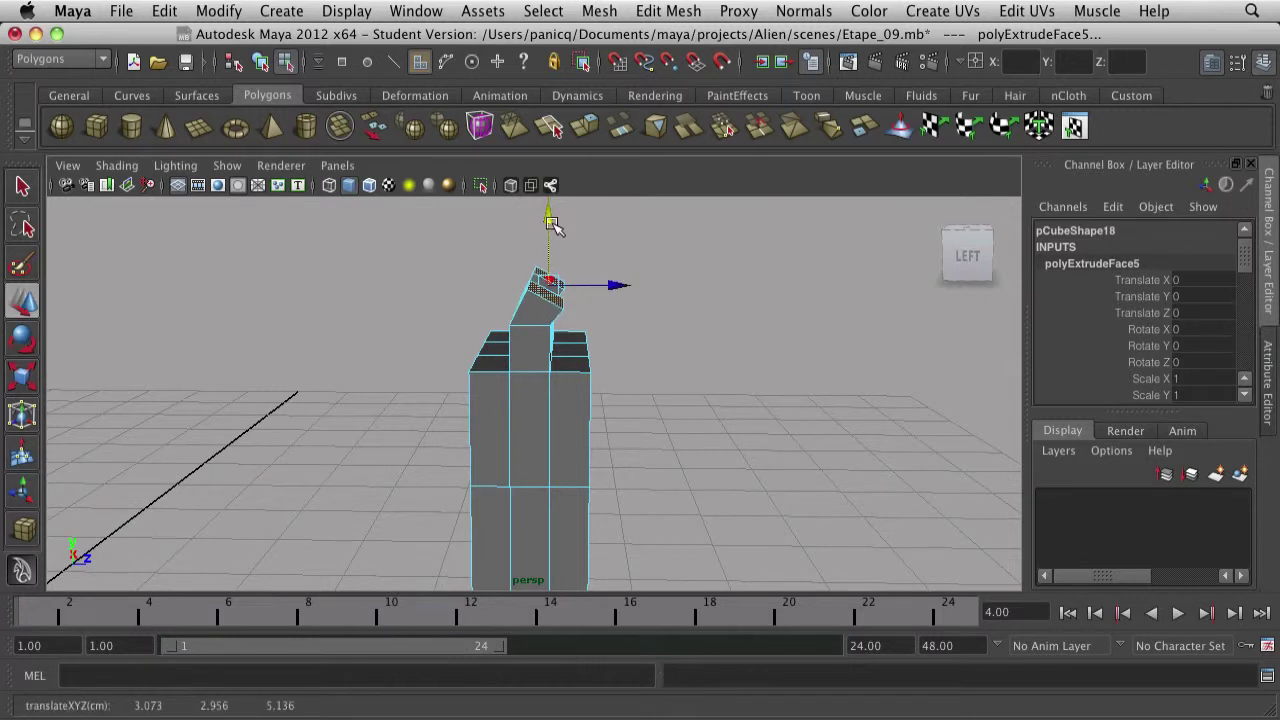
Step: Extrude both stub ends again, rotate the end faces to near vertical and adjust their height to continue the bend
left_click(580, 120)
left_click_drag(550, 290, 566, 263)
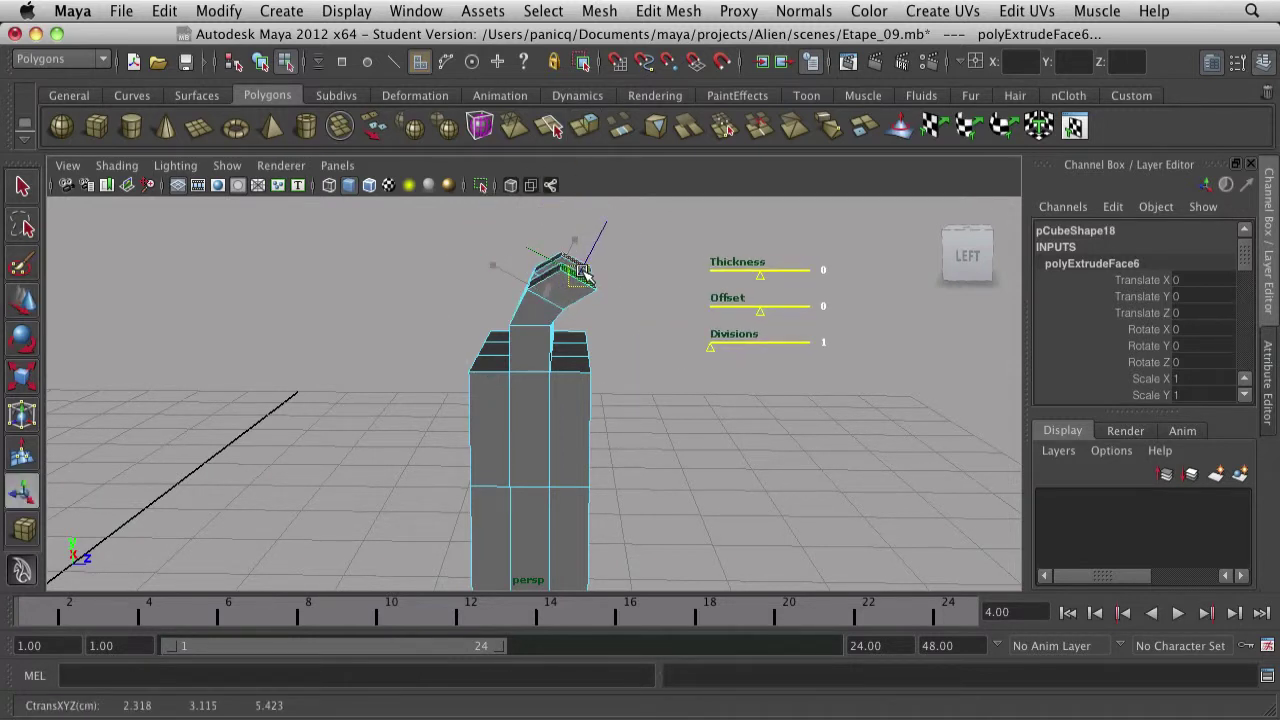
key("e")
left_click_drag(660, 226, 656, 308)
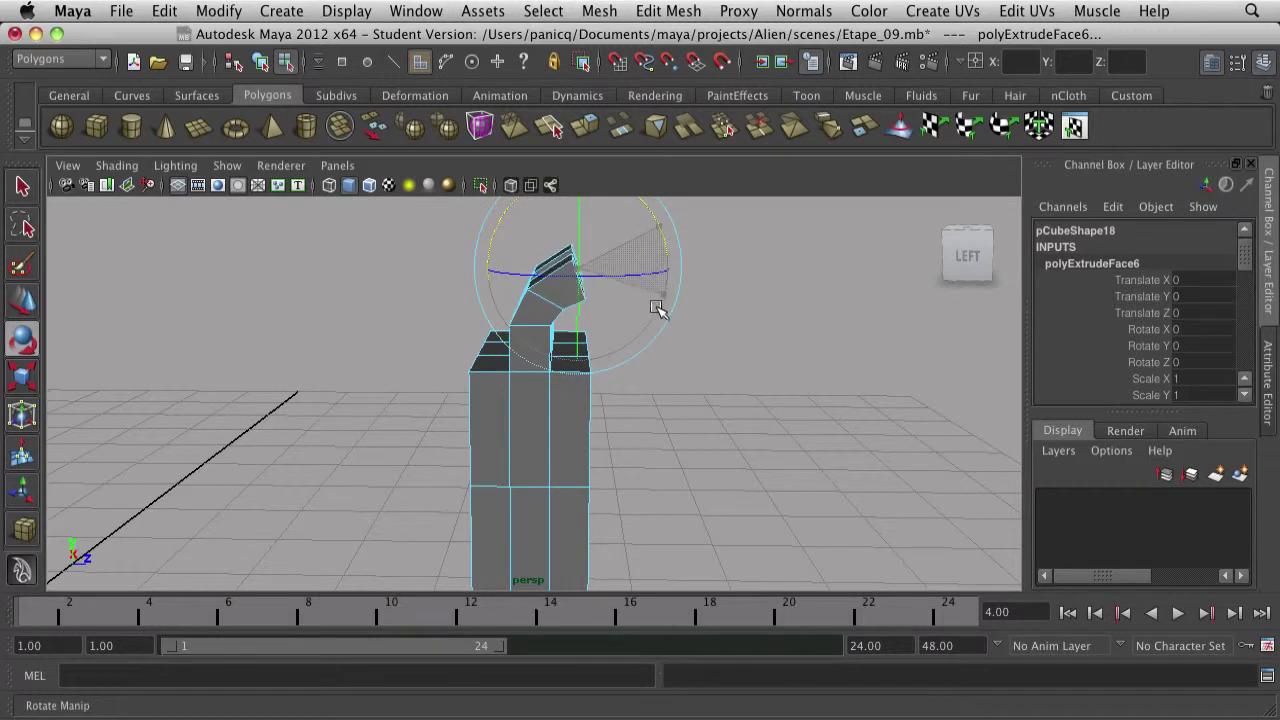
key("w")
left_click_drag(576, 226, 576, 210)
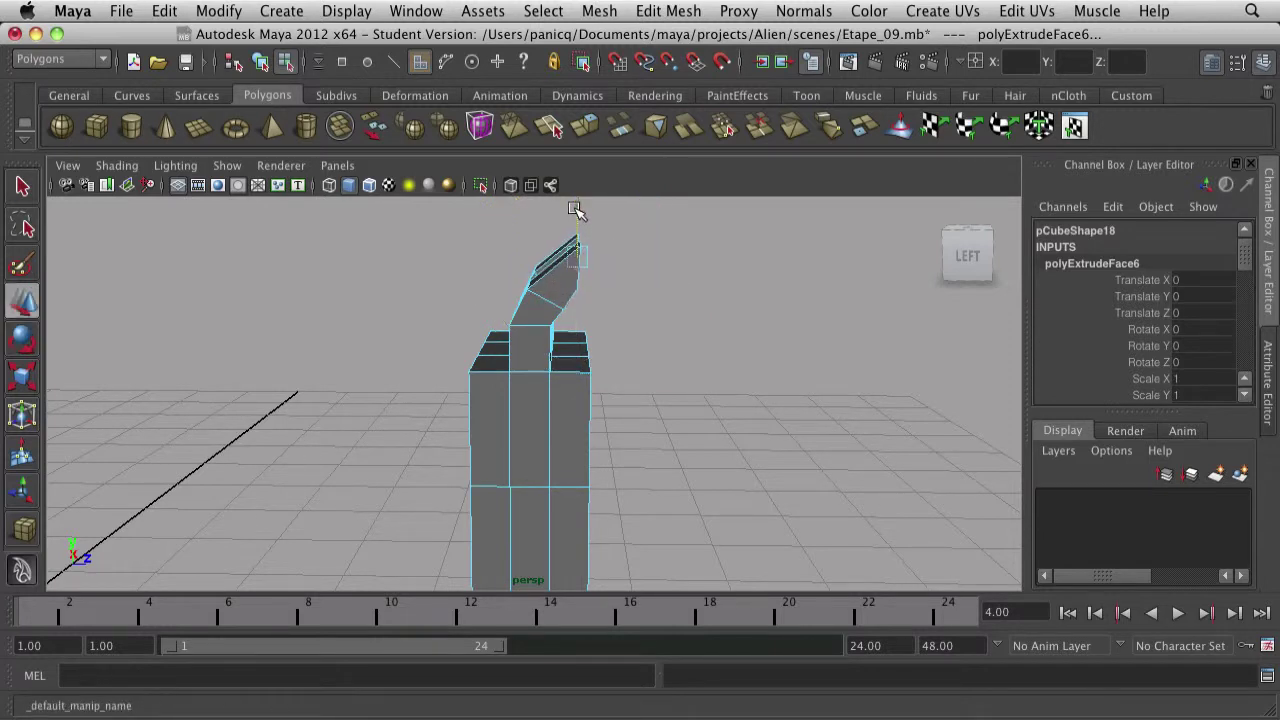
Step: Extrude the end faces of both stubs horizontally along Z, away from the character, to form hooks
left_click(586, 129)
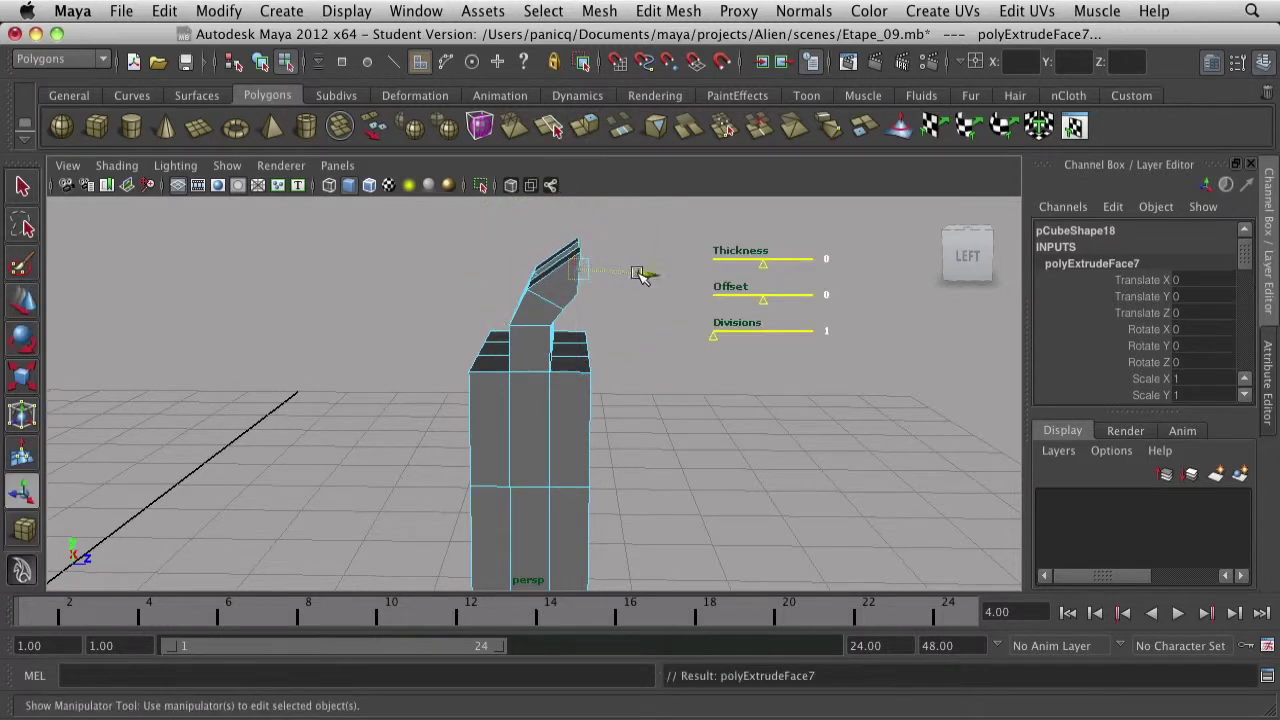
left_click_drag(638, 273, 722, 286)
left_click(707, 343)
Step: Turn on smooth preview for the hooked block and inspect its shape from both sides
scroll(707, 343, "down", 5)
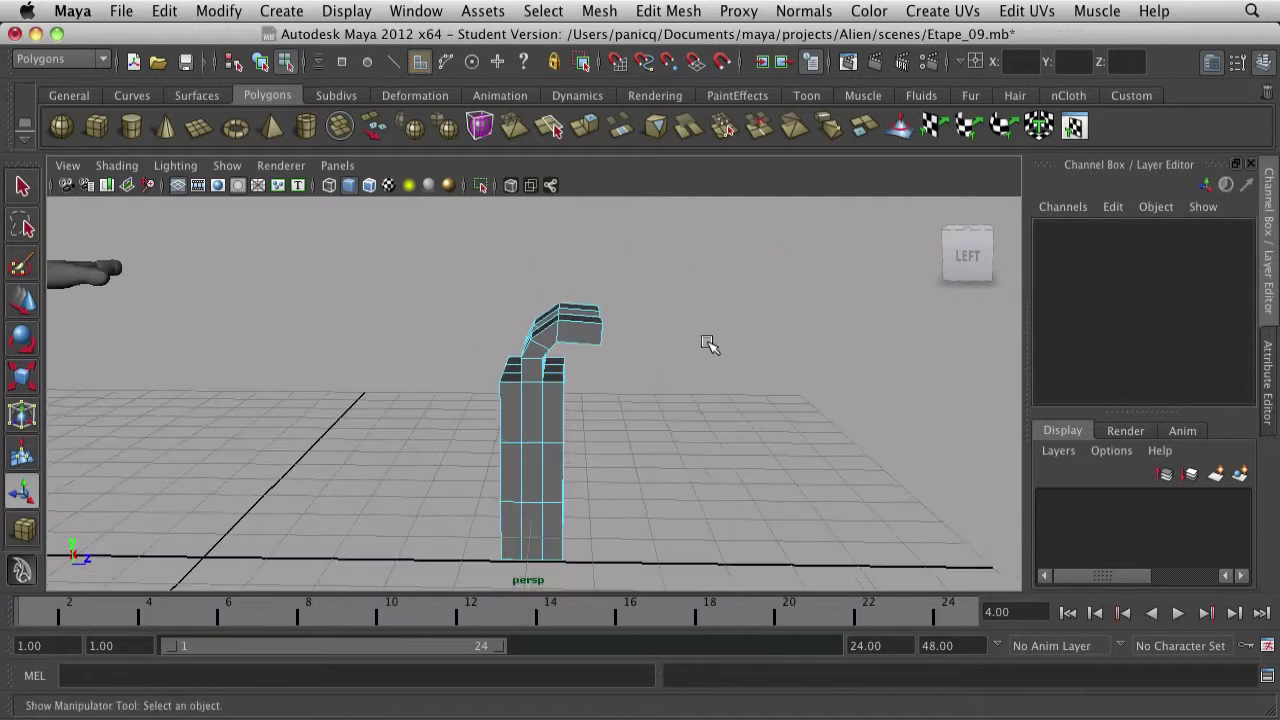
left_click_drag(708, 344, 528, 356, "alt")
key("3")
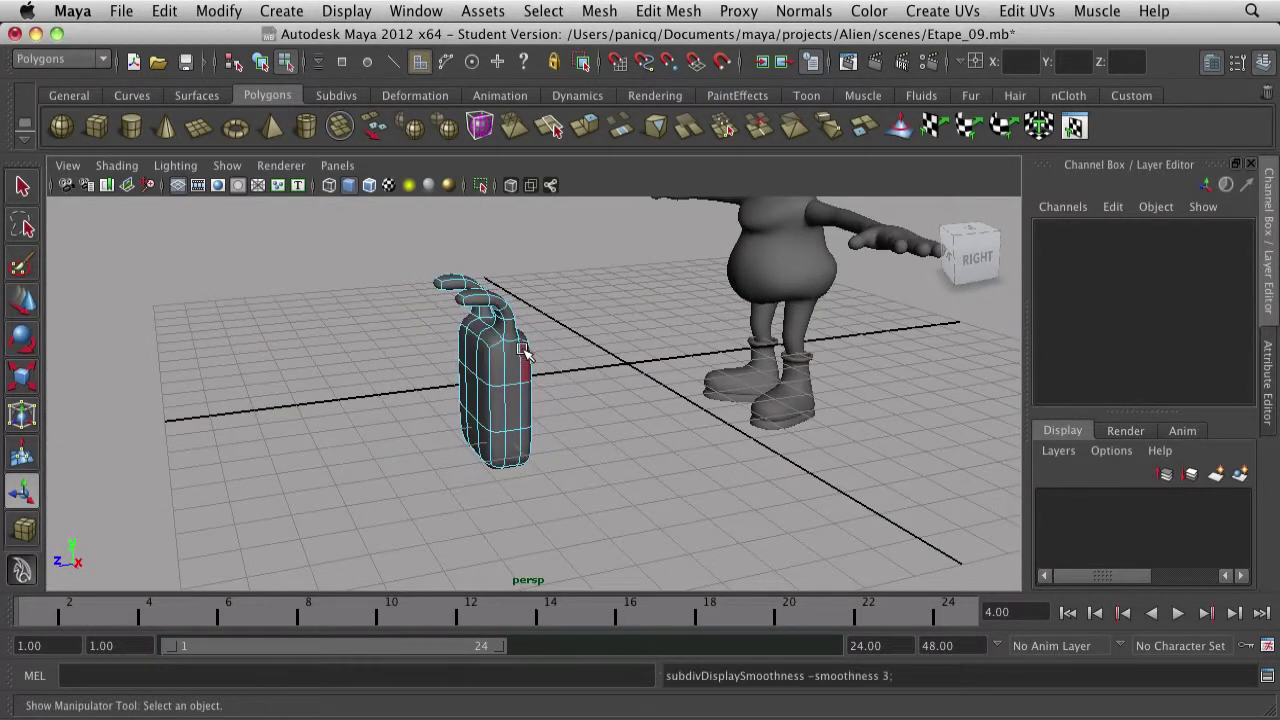
left_click_drag(425, 360, 857, 351, "alt")
scroll(760, 360, "up", 4)
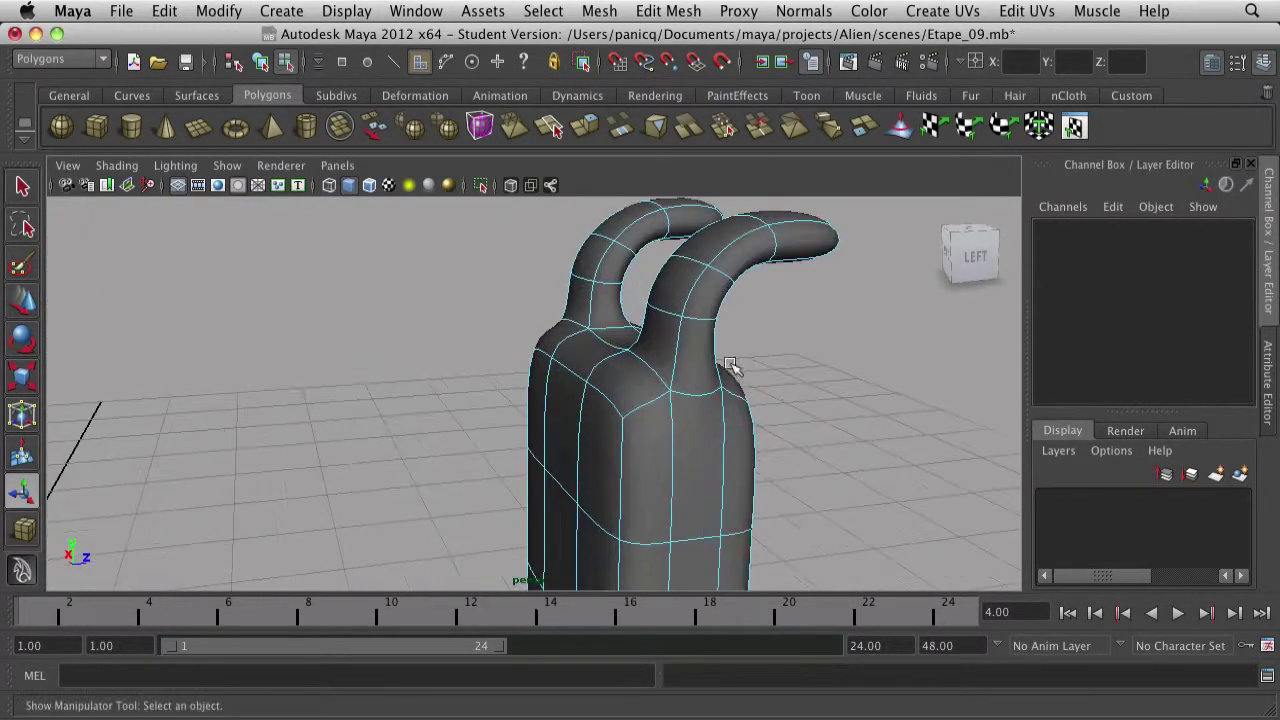
Step: Insert an edge loop around the base of each hook, close to the block's top surface
right_click(729, 365)
left_click(674, 374)
right_click(672, 372)
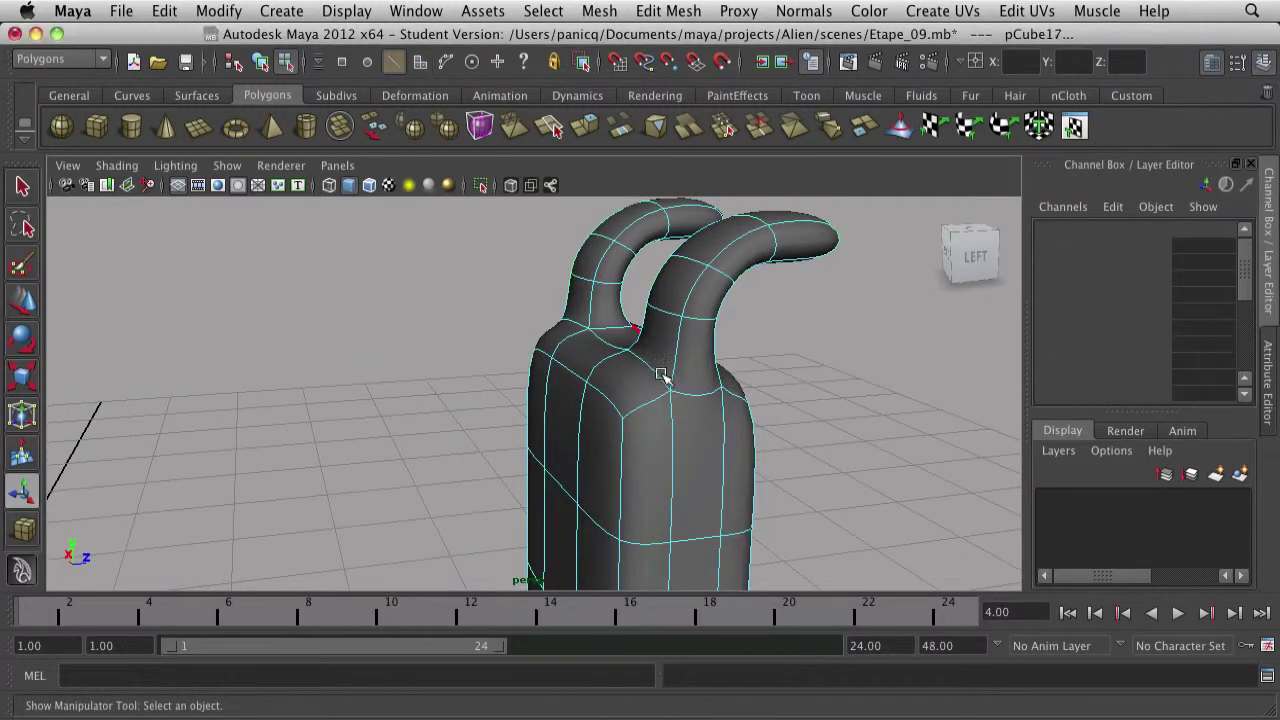
left_click(704, 10)
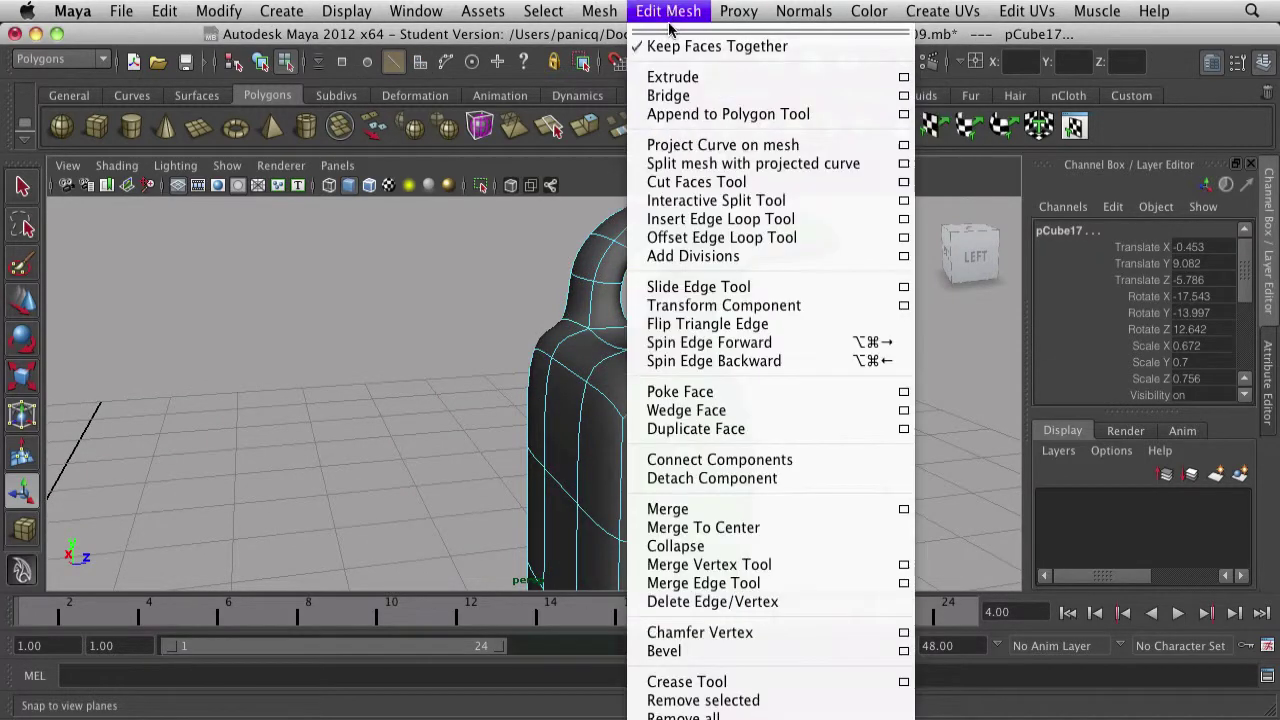
left_click(703, 219)
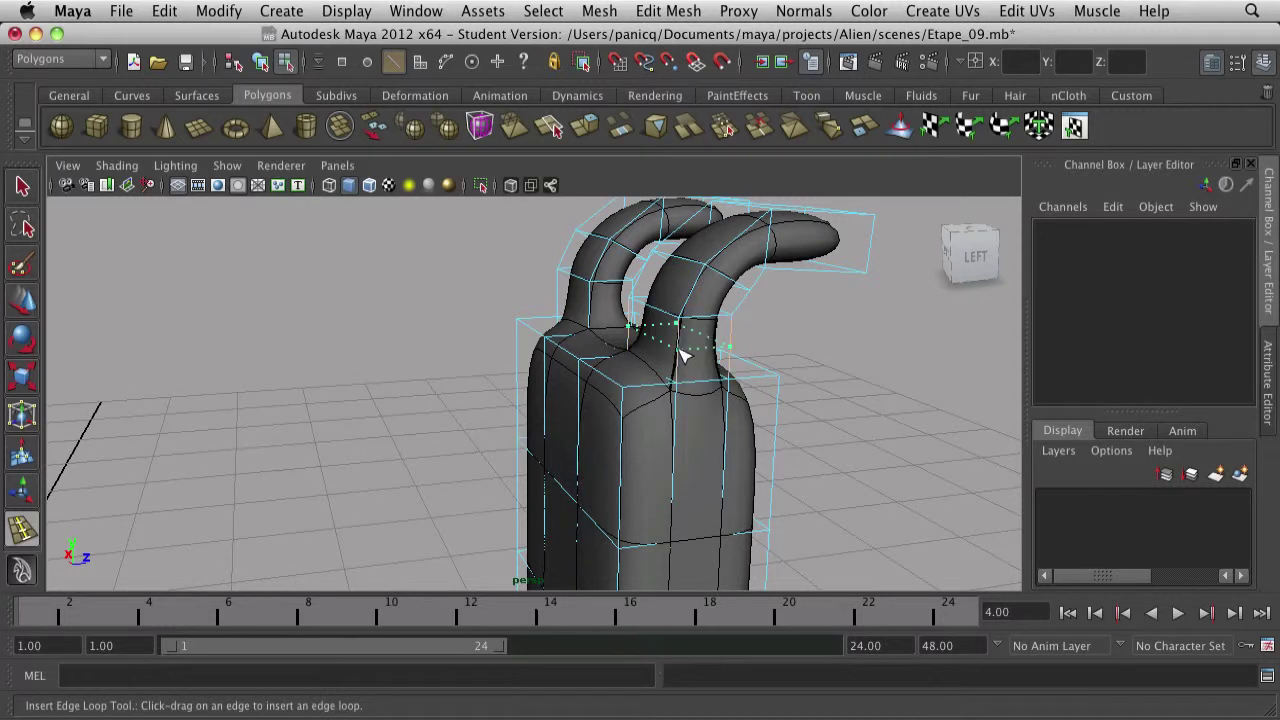
left_click(680, 382)
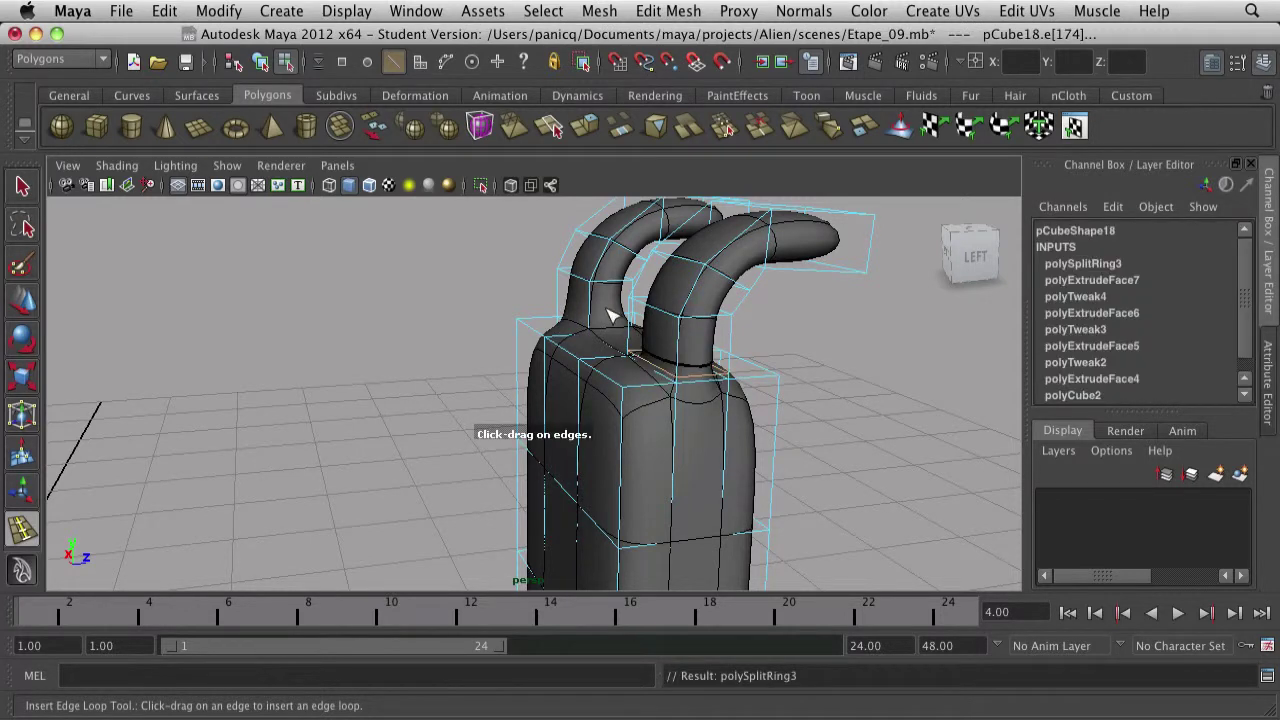
left_click_drag(594, 320, 591, 325)
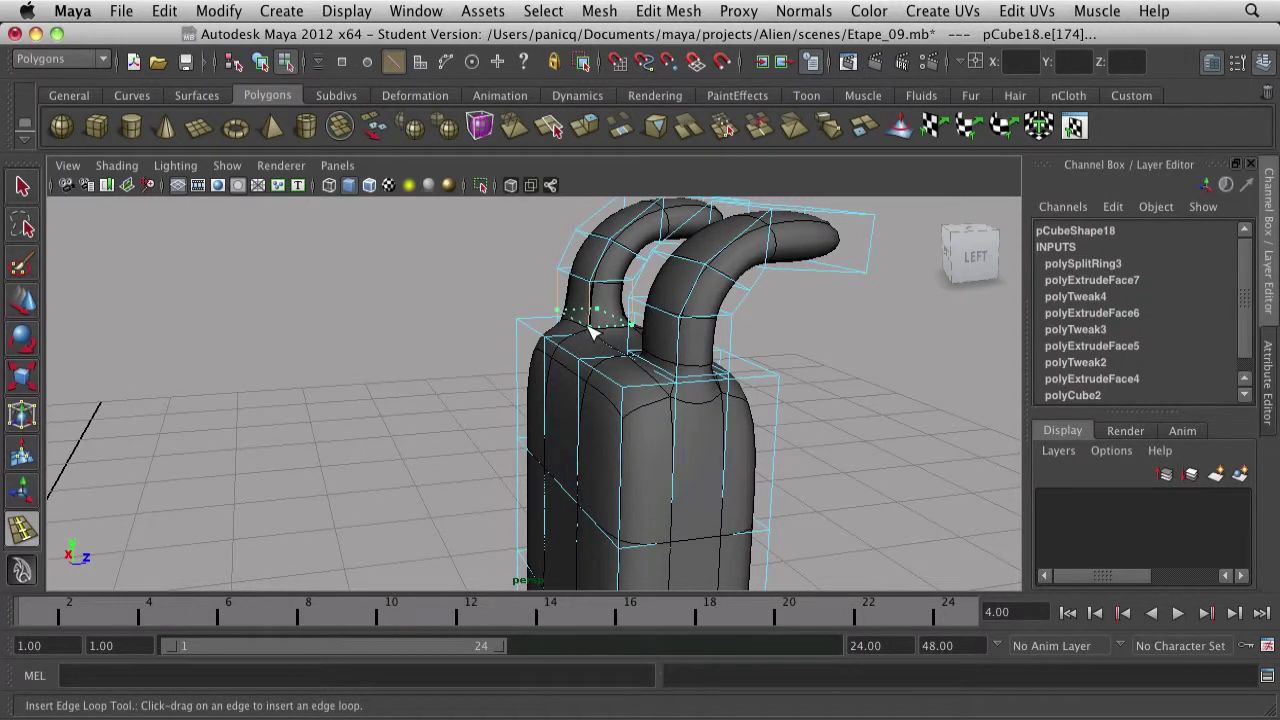
scroll(637, 363, "down", 3)
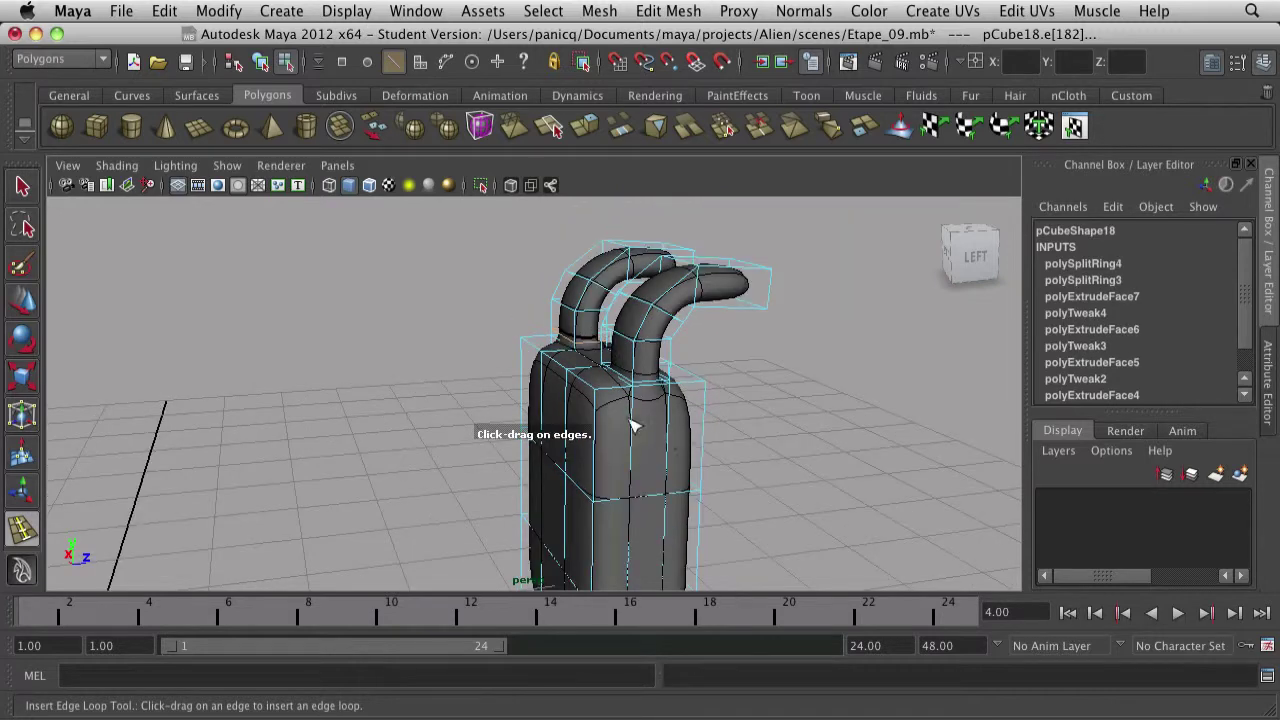
Step: Return the hooked block to object mode with smooth preview on and deselect it
right_click_drag(597, 404, 652, 380)
scroll(651, 381, "down", 5)
left_click_drag(551, 440, 608, 391, "alt")
right_click(601, 374)
right_click_drag(566, 394, 607, 416)
scroll(535, 419, "down", 5)
right_click(595, 393)
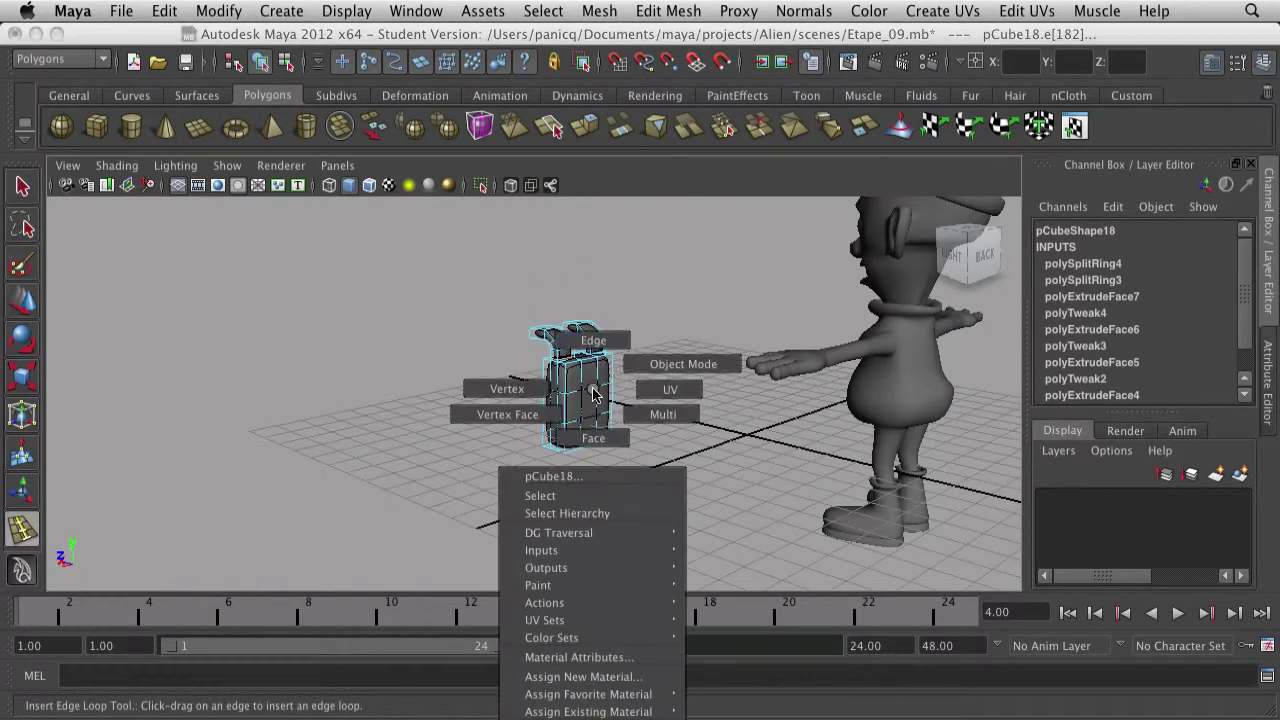
right_click_drag(610, 368, 666, 369)
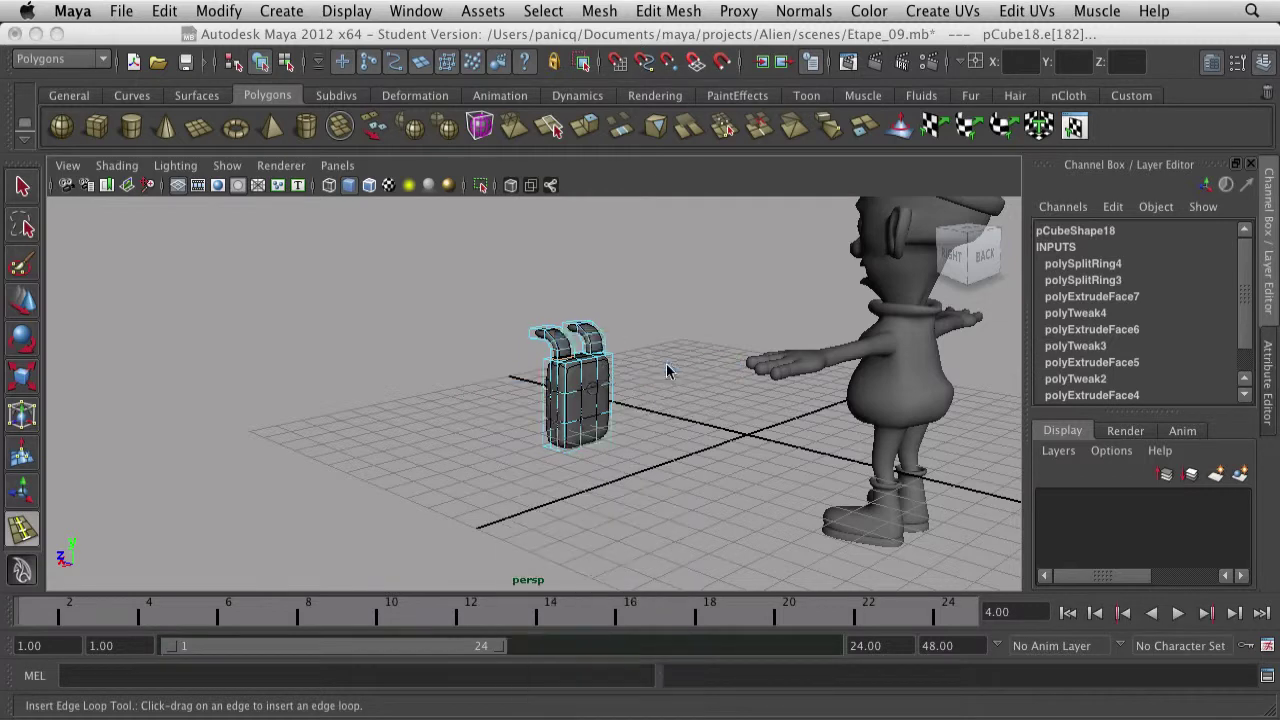
key("3")
key("w")
left_click(479, 436)
Step: Create an upright polygon cylinder on the grid beside the hooked block
left_click_drag(483, 457, 357, 499, "alt")
right_click_drag(357, 499, 446, 410, "alt")
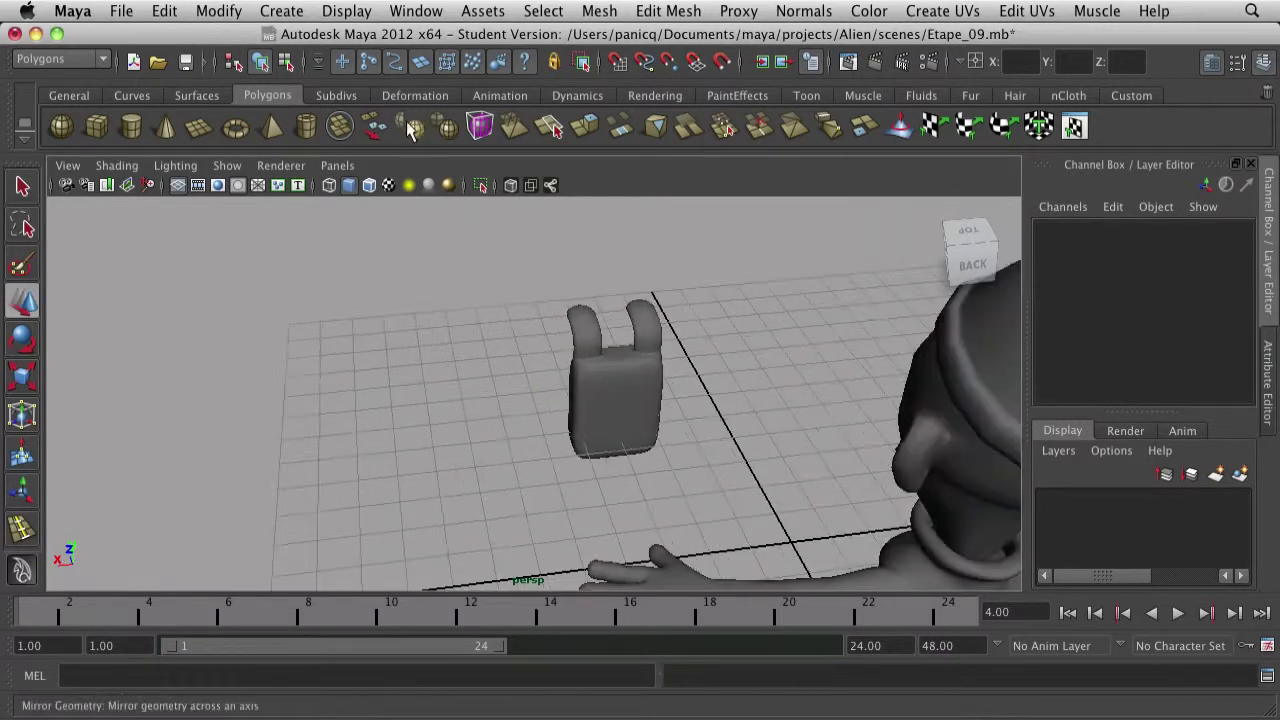
left_click(128, 137)
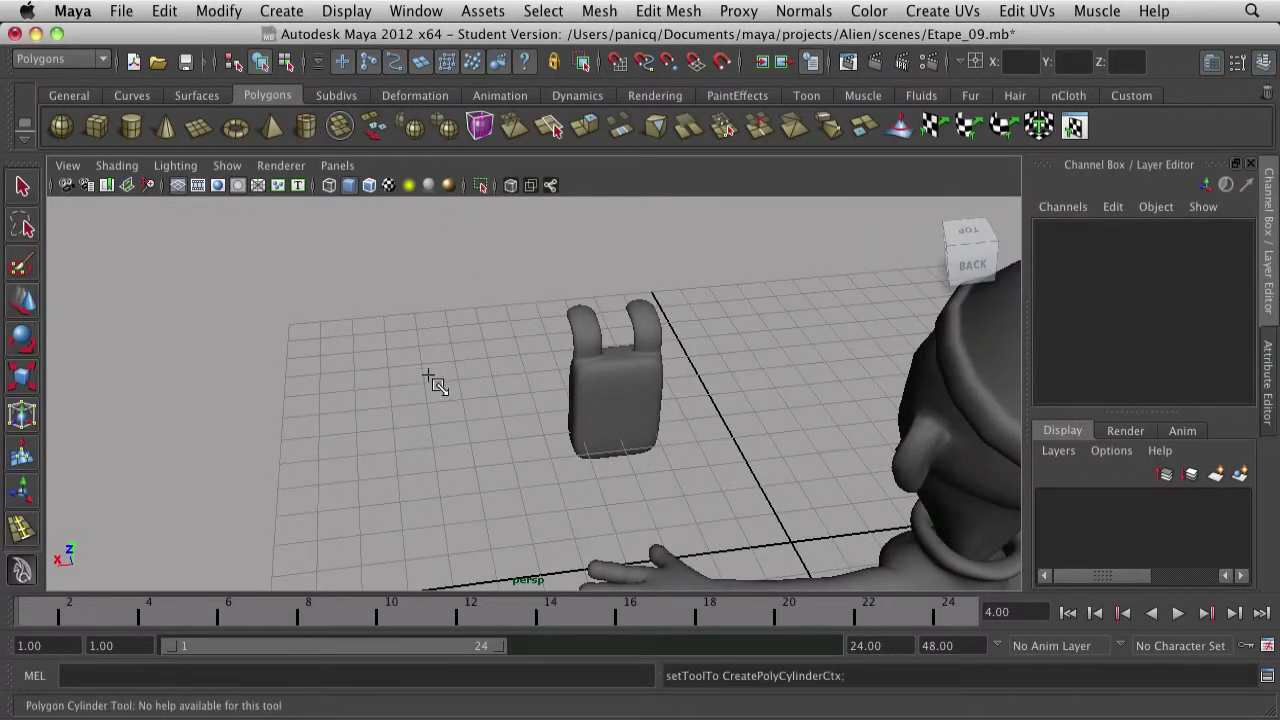
left_click_drag(480, 425, 500, 329)
Step: Preview the new cylinder smoothed up close and return it to the unsmoothed display
key("3")
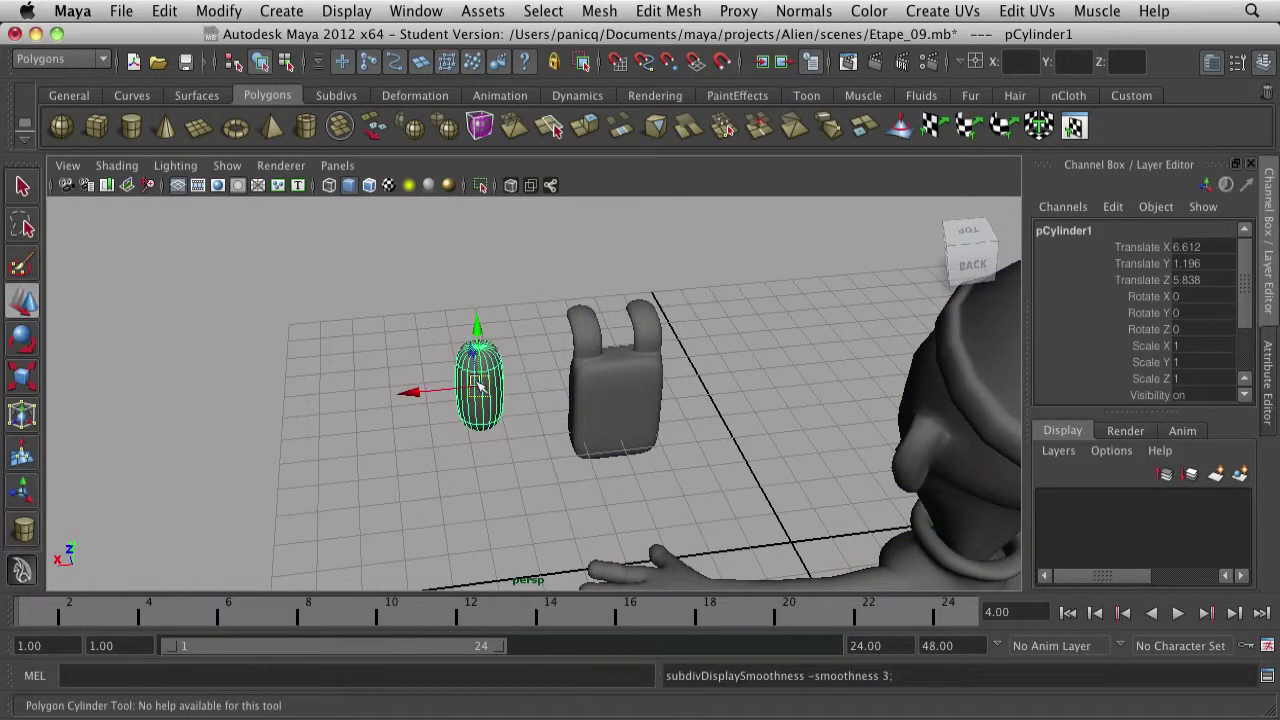
key("w")
left_click(457, 480)
scroll(490, 438, "up", 4)
left_click(403, 304)
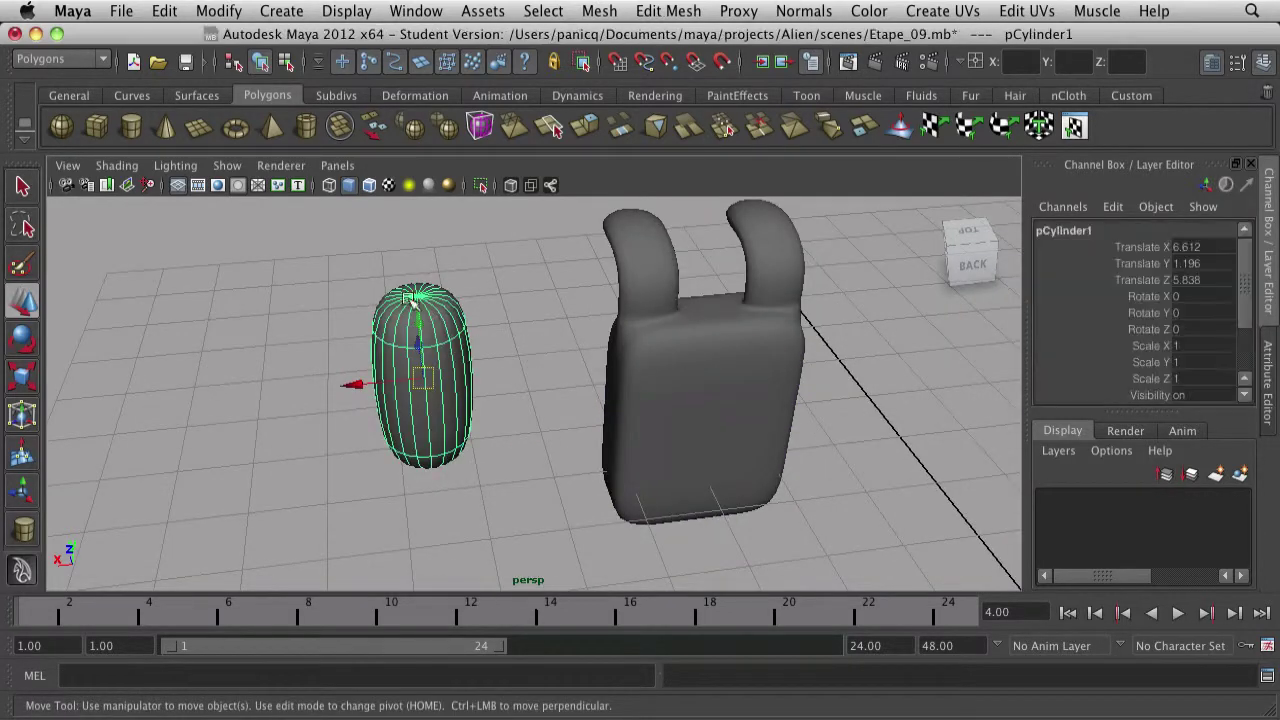
key("1")
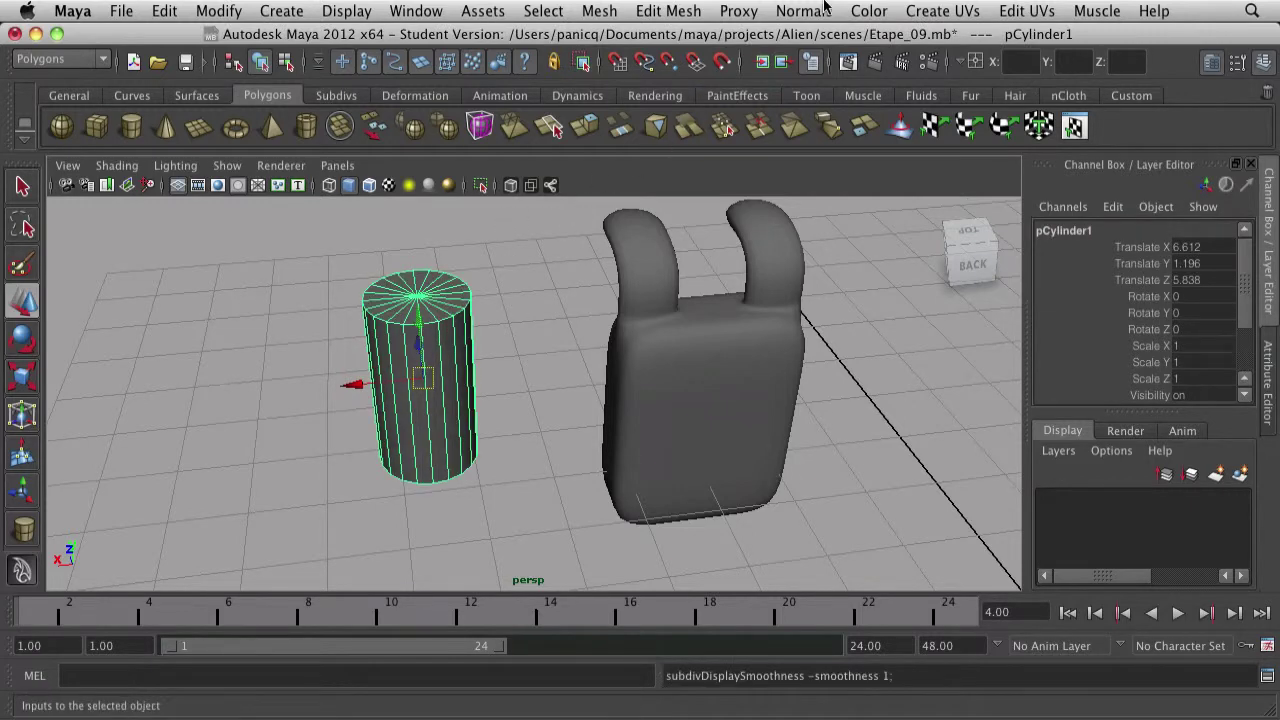
Step: Insert edge loops near the cylinder's top and bottom rims and check the edges in smooth preview
left_click(668, 11)
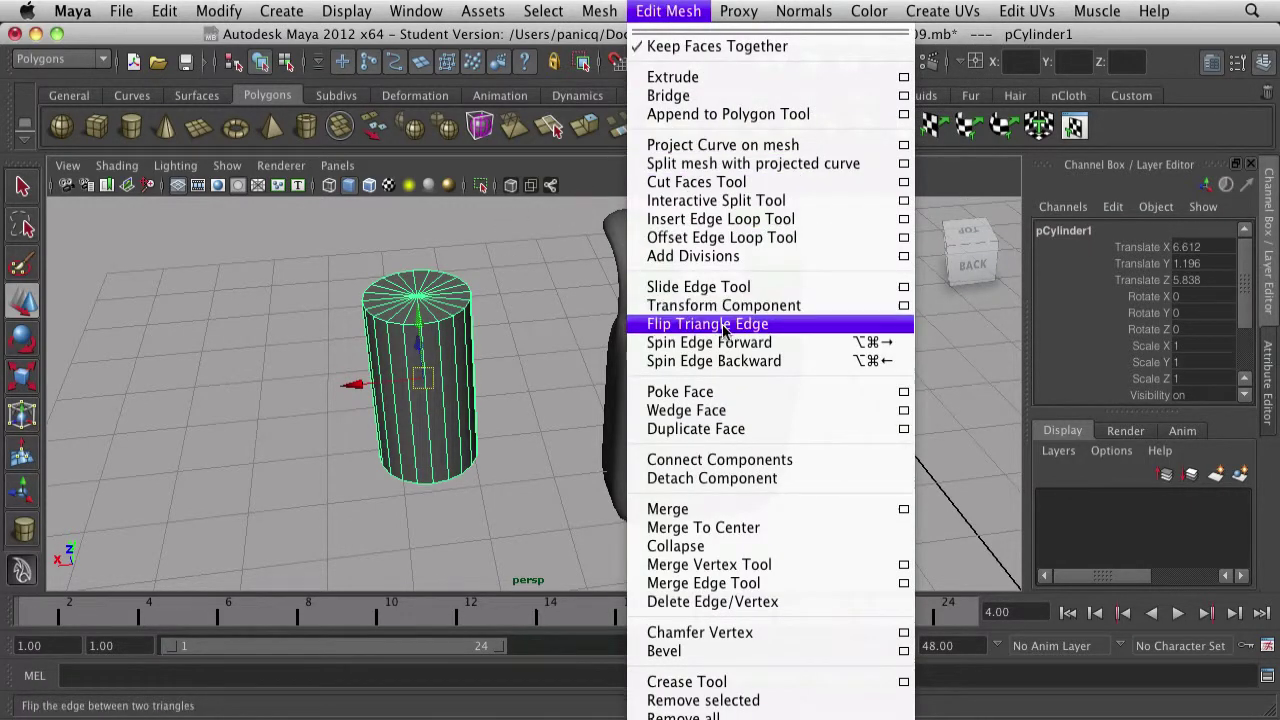
left_click(725, 219)
left_click_drag(405, 343, 428, 331)
left_click_drag(434, 478, 726, 490)
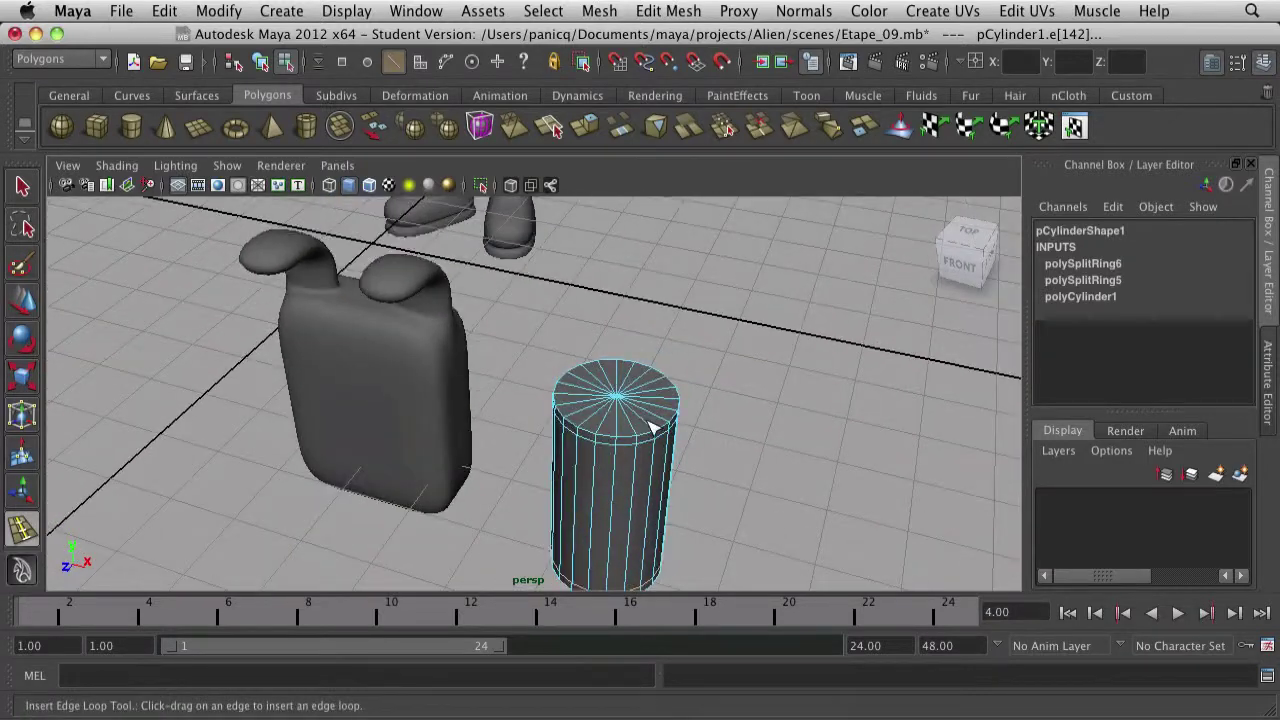
key("3")
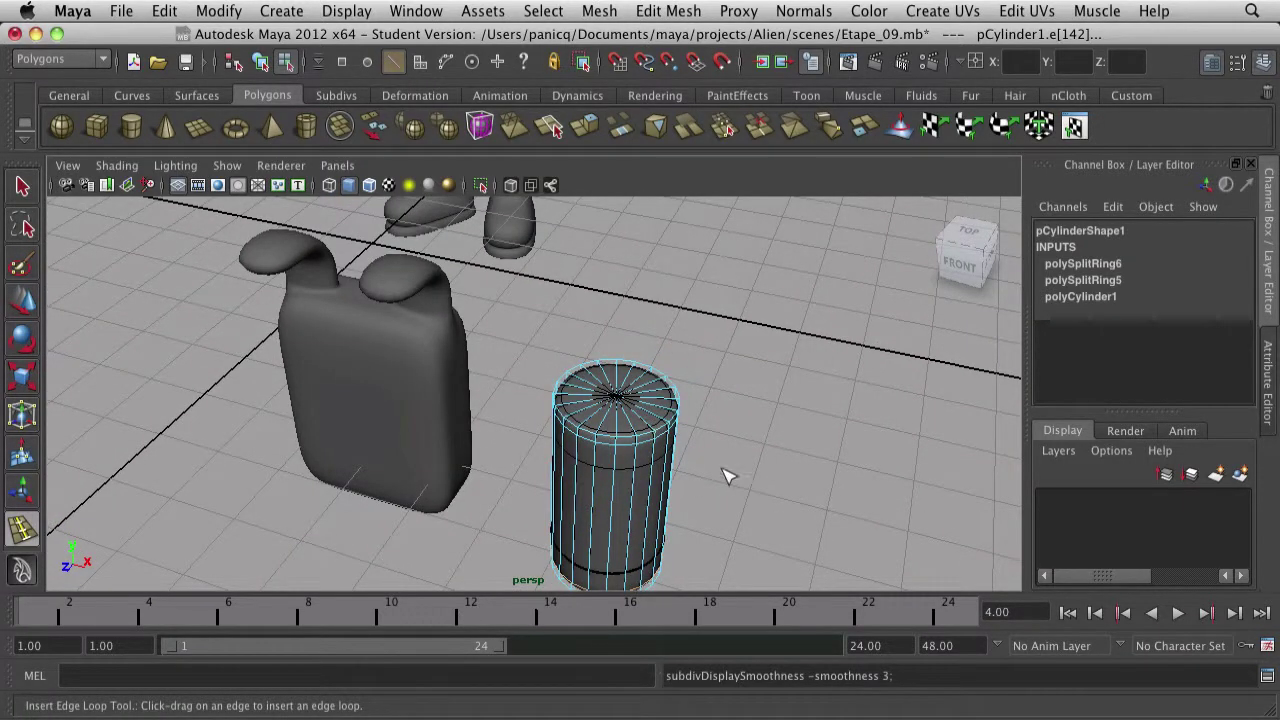
left_click_drag(691, 434, 486, 434, "alt")
Step: Try extruding the vertices at the cylinder's bottom end and undo the extrusion
right_click(470, 385)
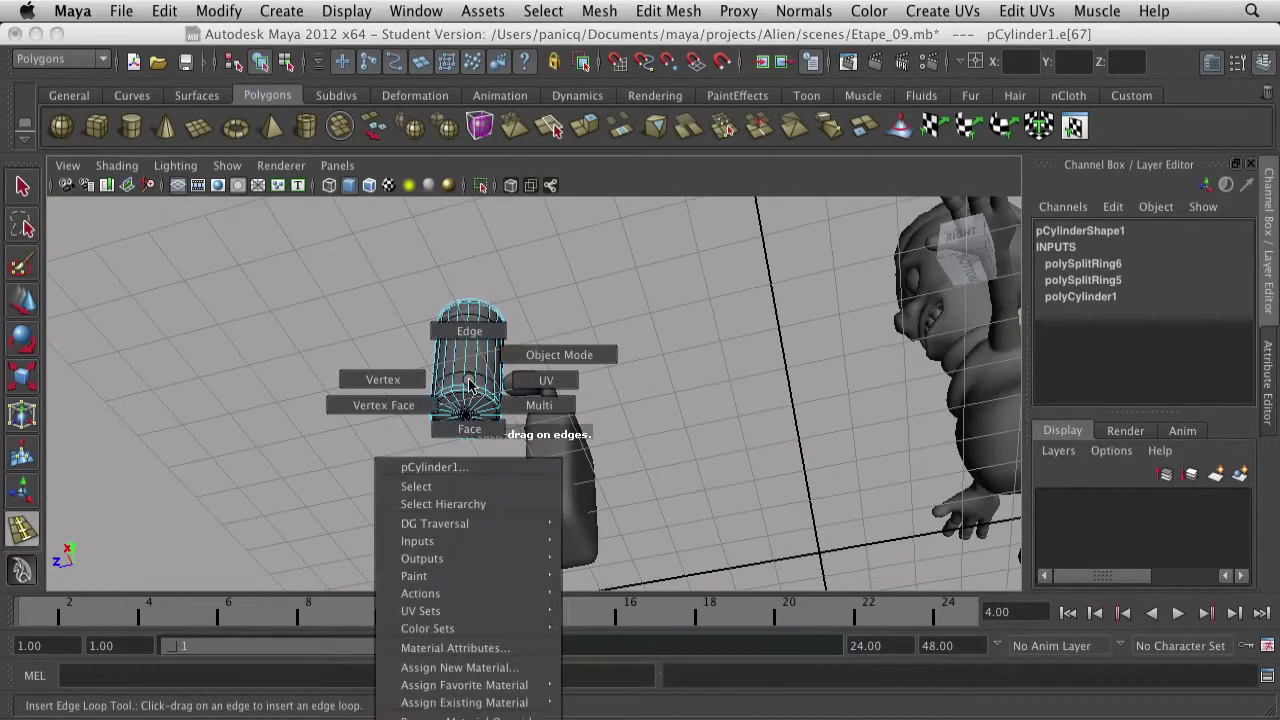
right_click_drag(469, 345, 448, 430)
scroll(431, 444, "up", 5)
key("w")
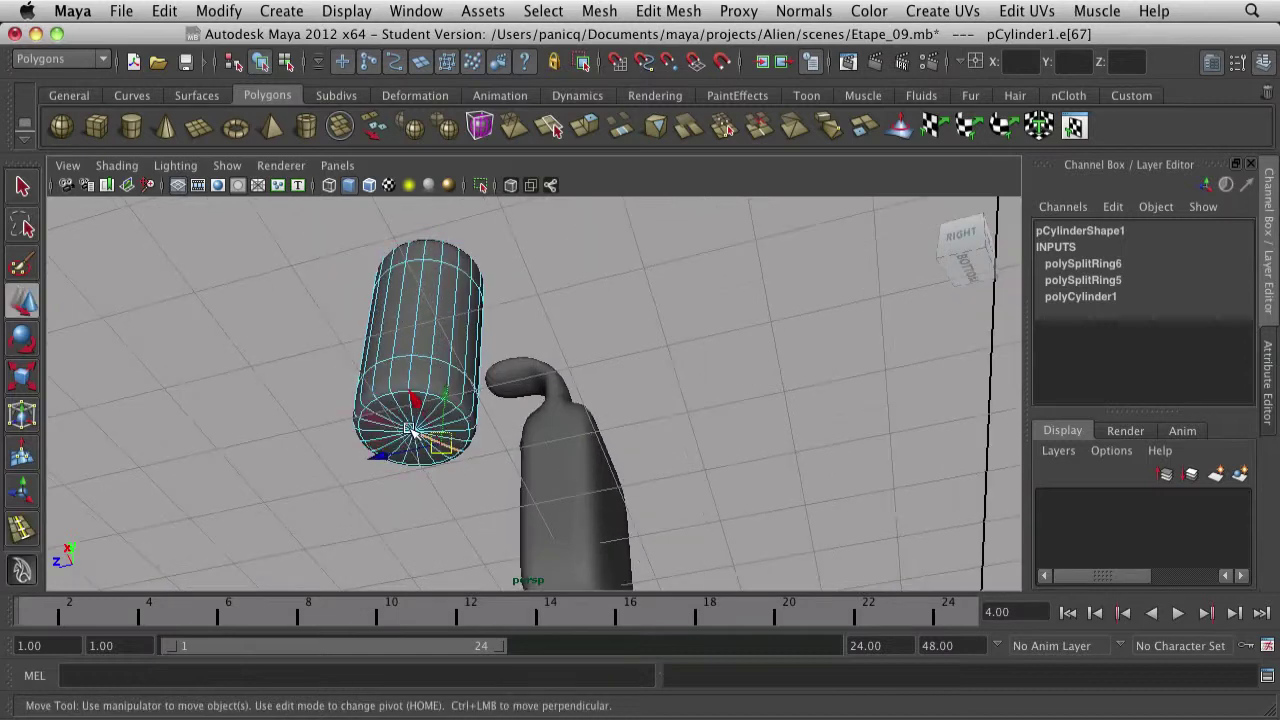
left_click_drag(422, 457, 385, 527, "alt")
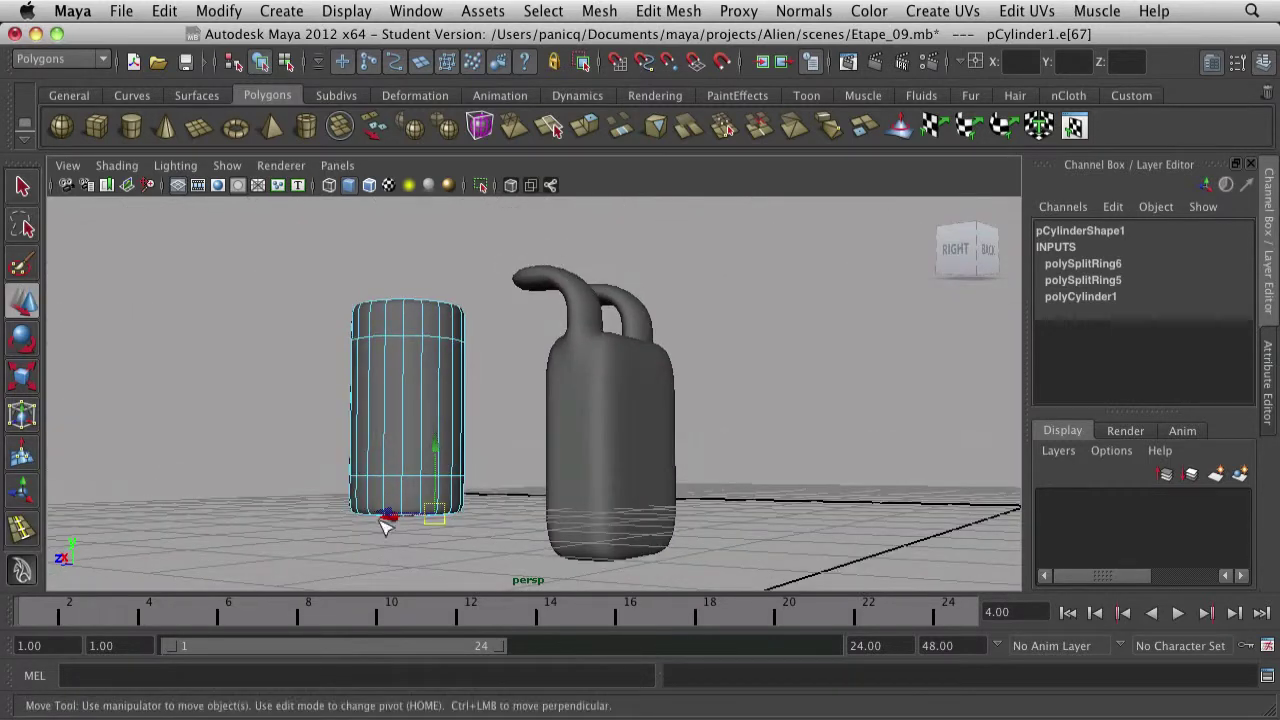
left_click(457, 549)
right_click(427, 491)
left_click(372, 478)
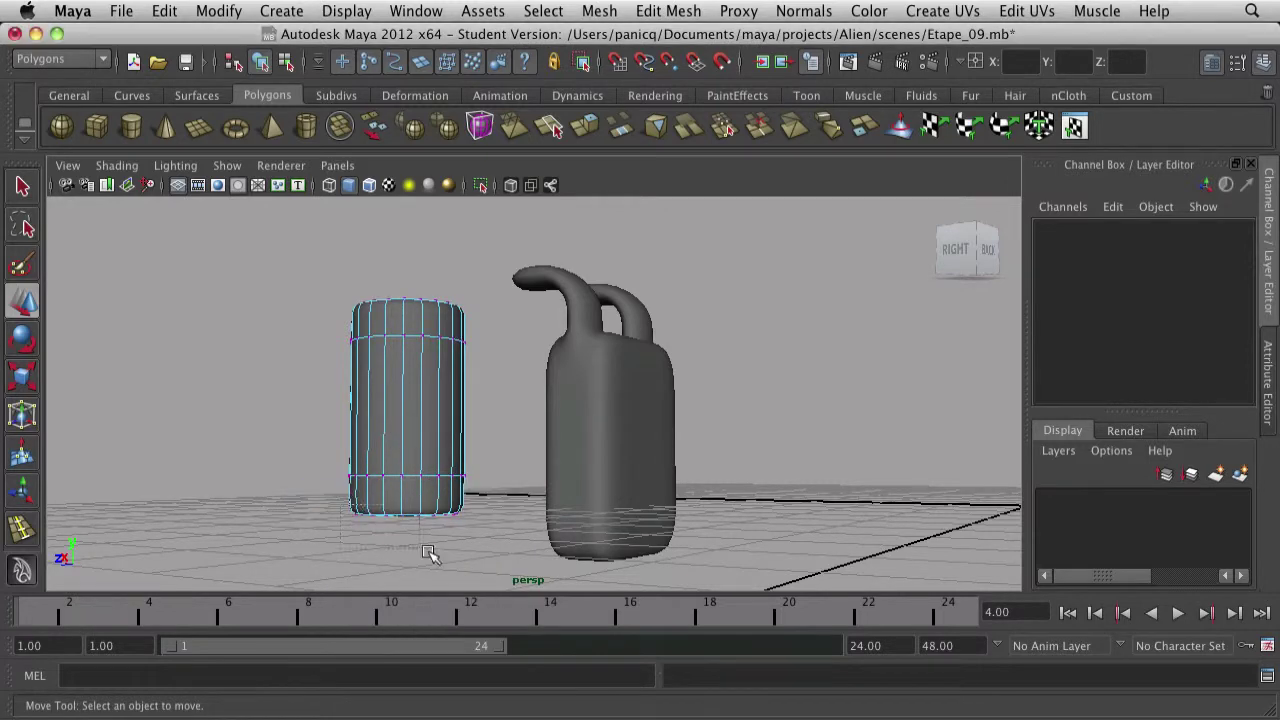
left_click_drag(487, 581, 549, 251)
left_click(584, 126)
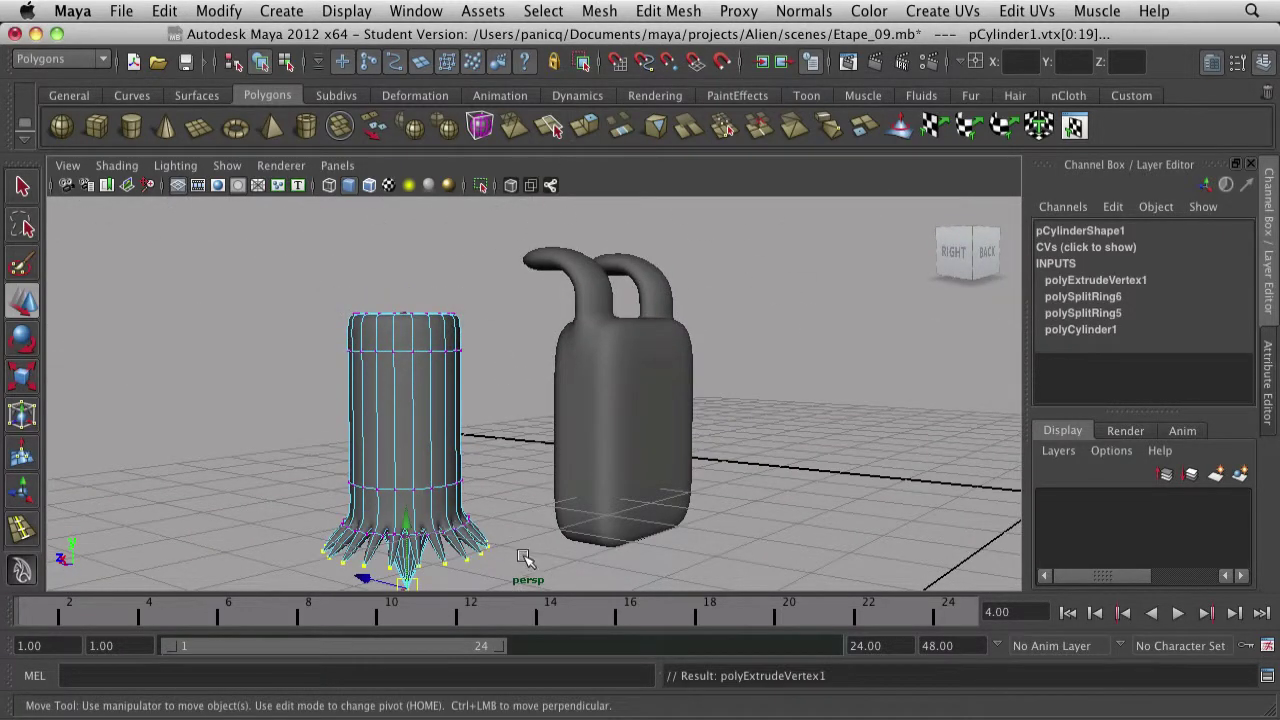
left_click_drag(525, 558, 537, 457, "alt")
key("z")
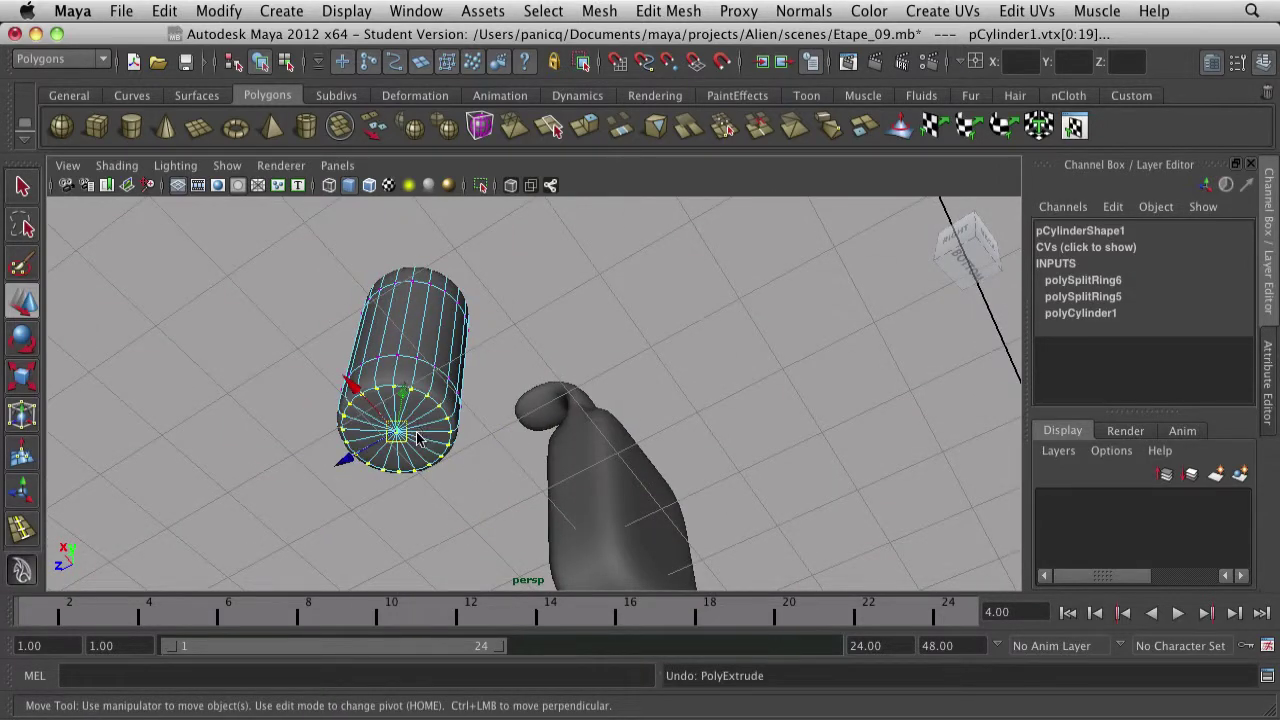
Step: Switch the cylinder to face selection and turn off its smooth preview
right_click_drag(416, 433, 415, 457)
scroll(415, 456, "up", 5)
key("1")
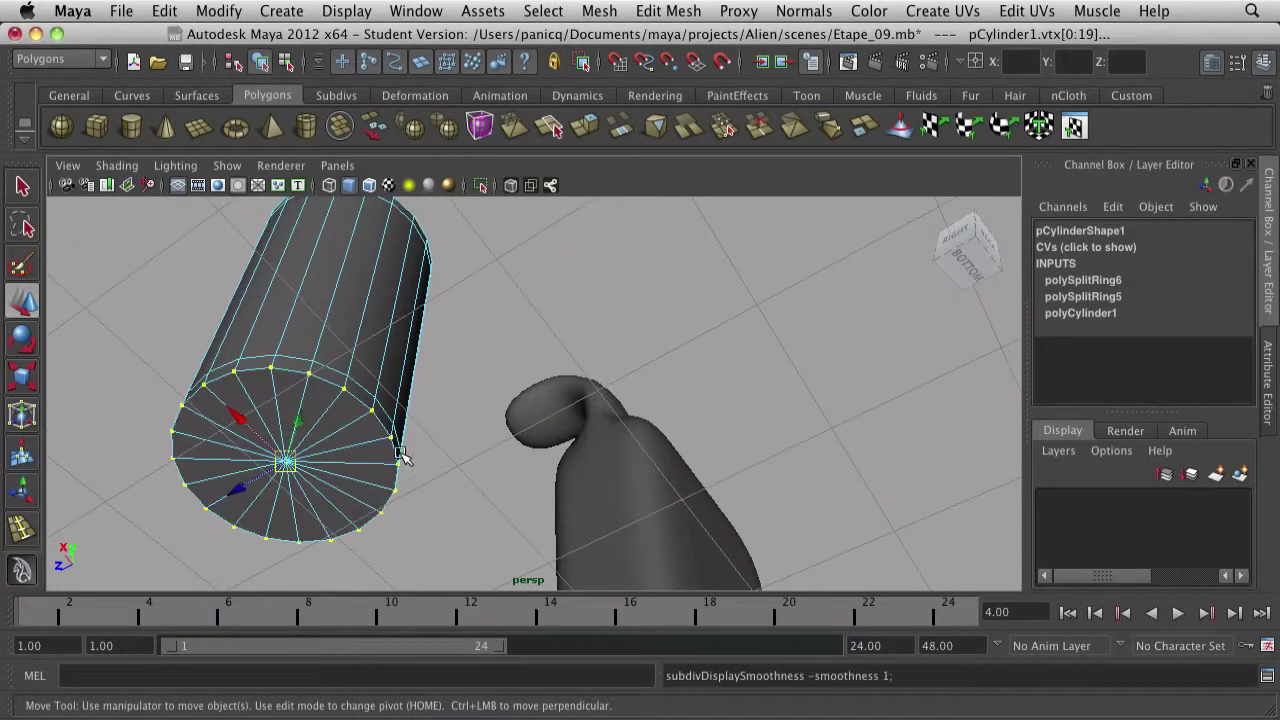
left_click(96, 457)
Step: Try to extend a selection of a few wedge faces across the cylinder's bottom cap
left_click(200, 450)
left_click(204, 427, "shift")
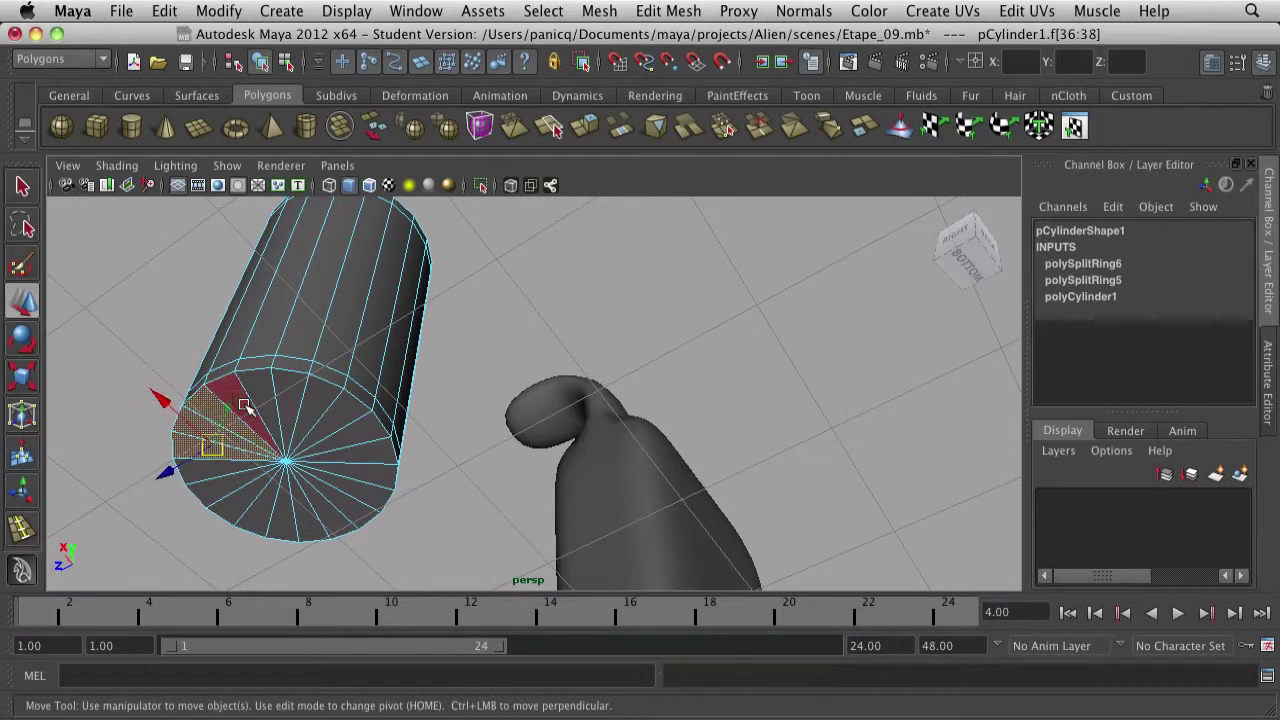
left_click(245, 407, "shift")
key("Up")
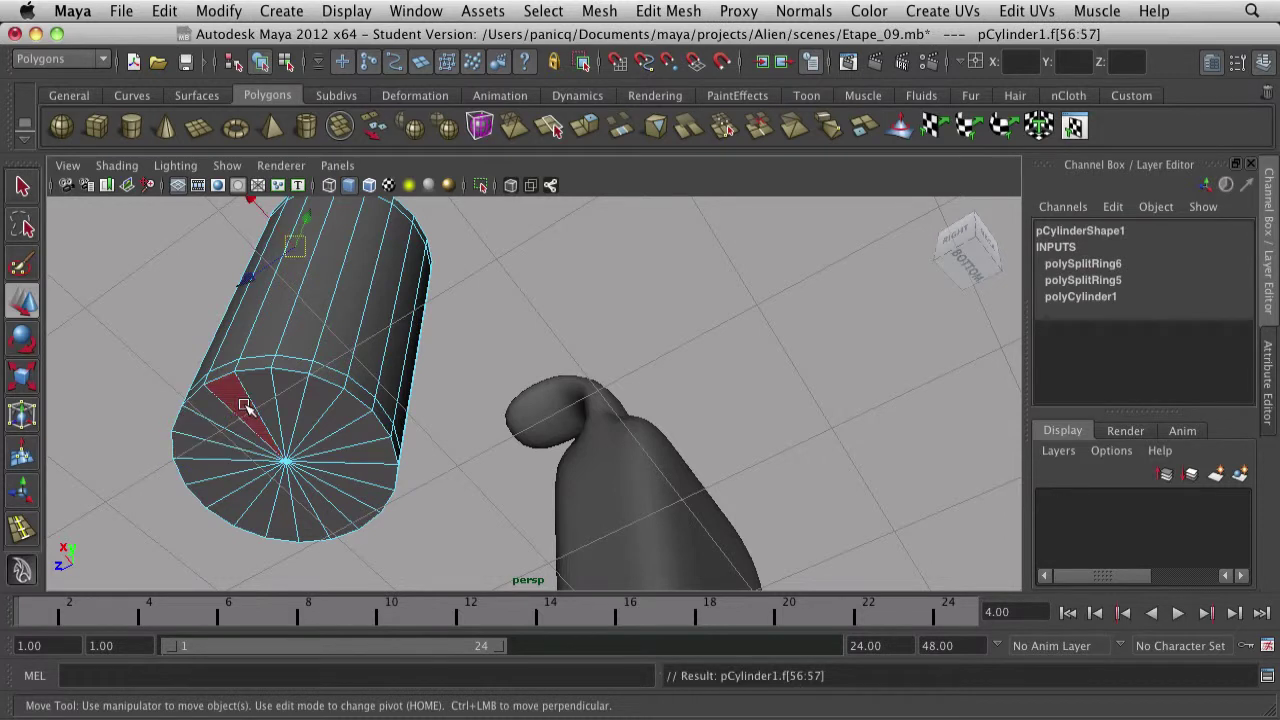
key("Down")
key("Down")
left_click(240, 402)
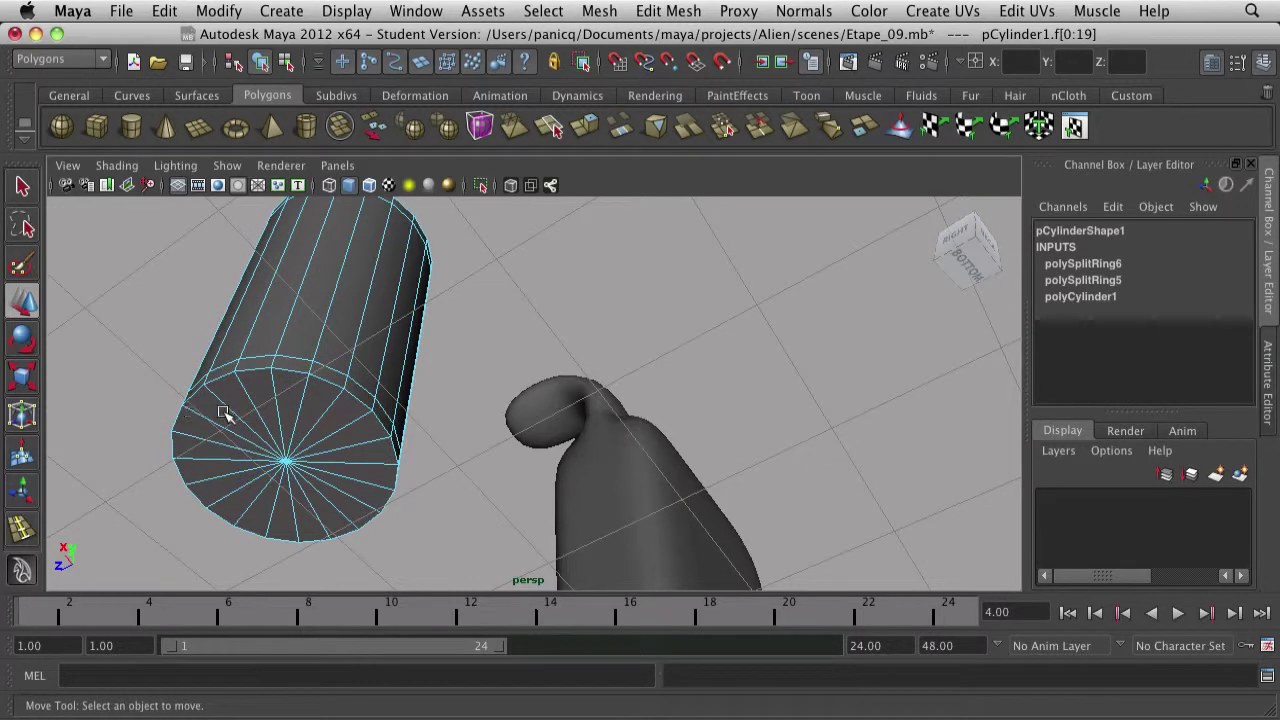
left_click(221, 565)
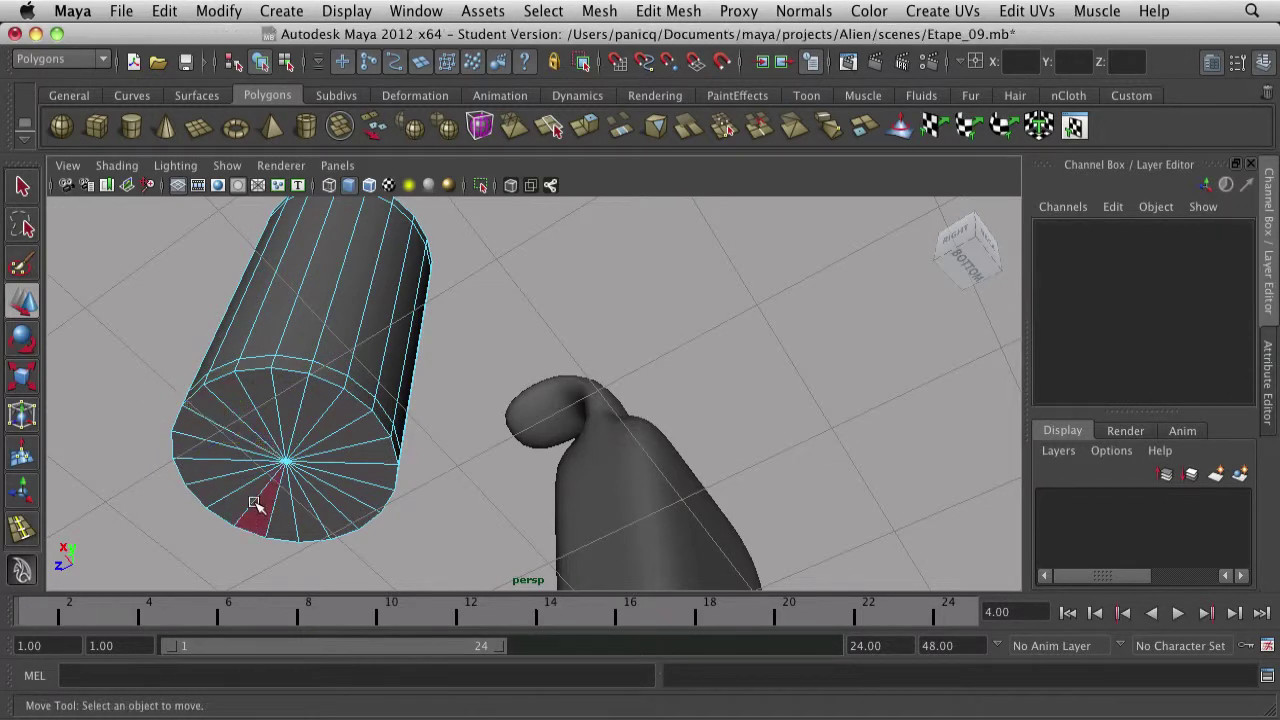
Step: Select all the wedge faces of the cylinder's bottom cap one by one
left_click_drag(221, 565, 394, 470, "alt")
scroll(394, 470, "up", 4)
left_click(312, 334)
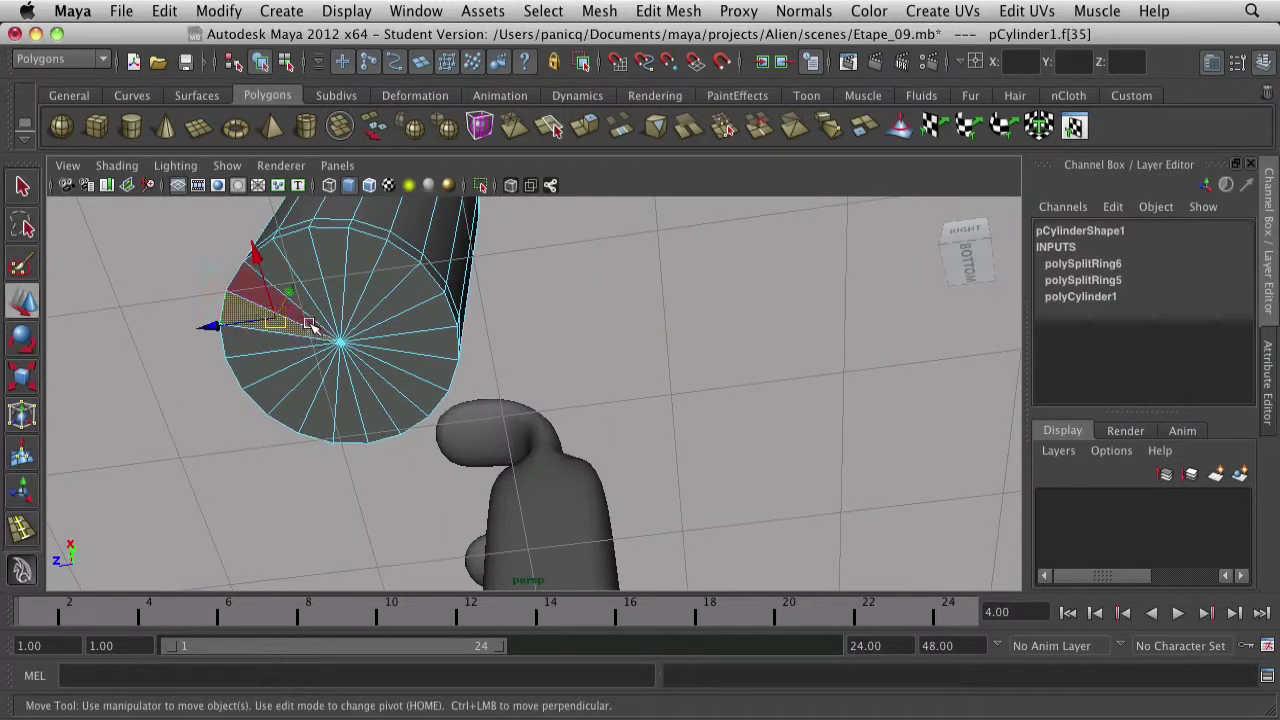
left_click(311, 324, "shift")
left_click(317, 315, "shift")
left_click(325, 308, "shift")
left_click(339, 308, "shift")
left_click(355, 310, "shift")
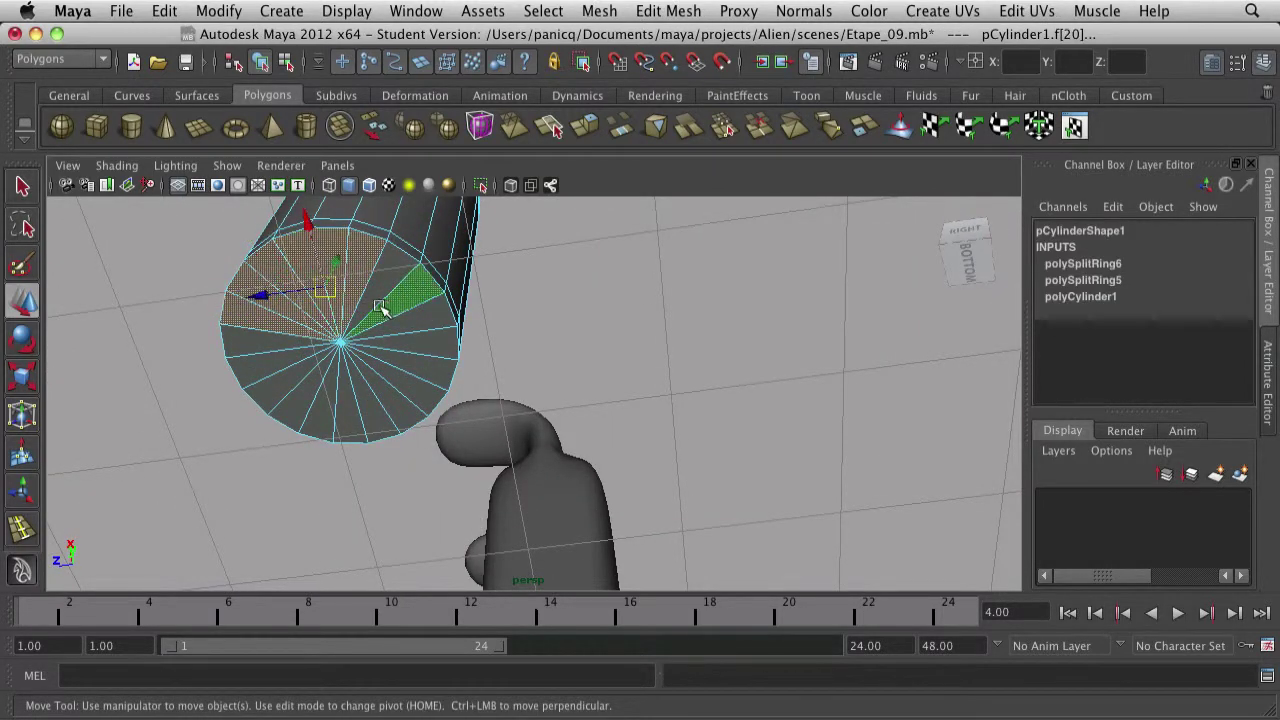
left_click(434, 320, "shift")
left_click(428, 346, "shift")
left_click(421, 367, "shift")
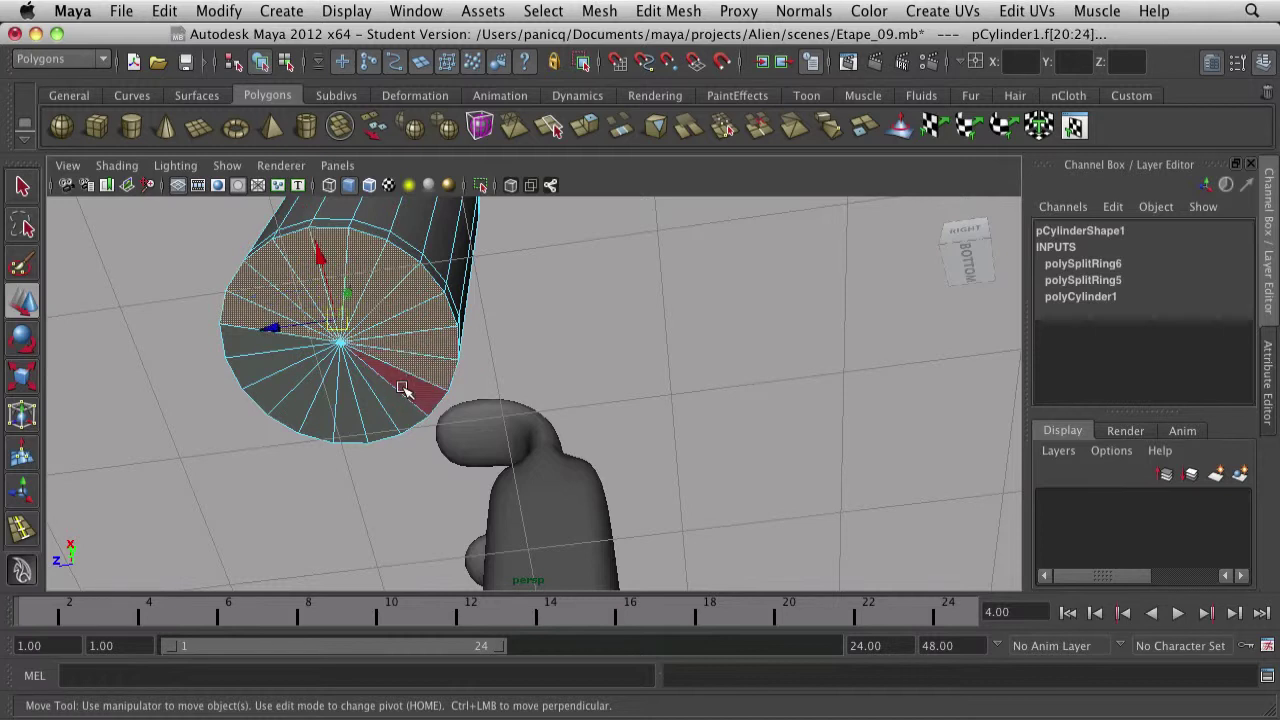
left_click(403, 388, "shift")
left_click(361, 406, "shift")
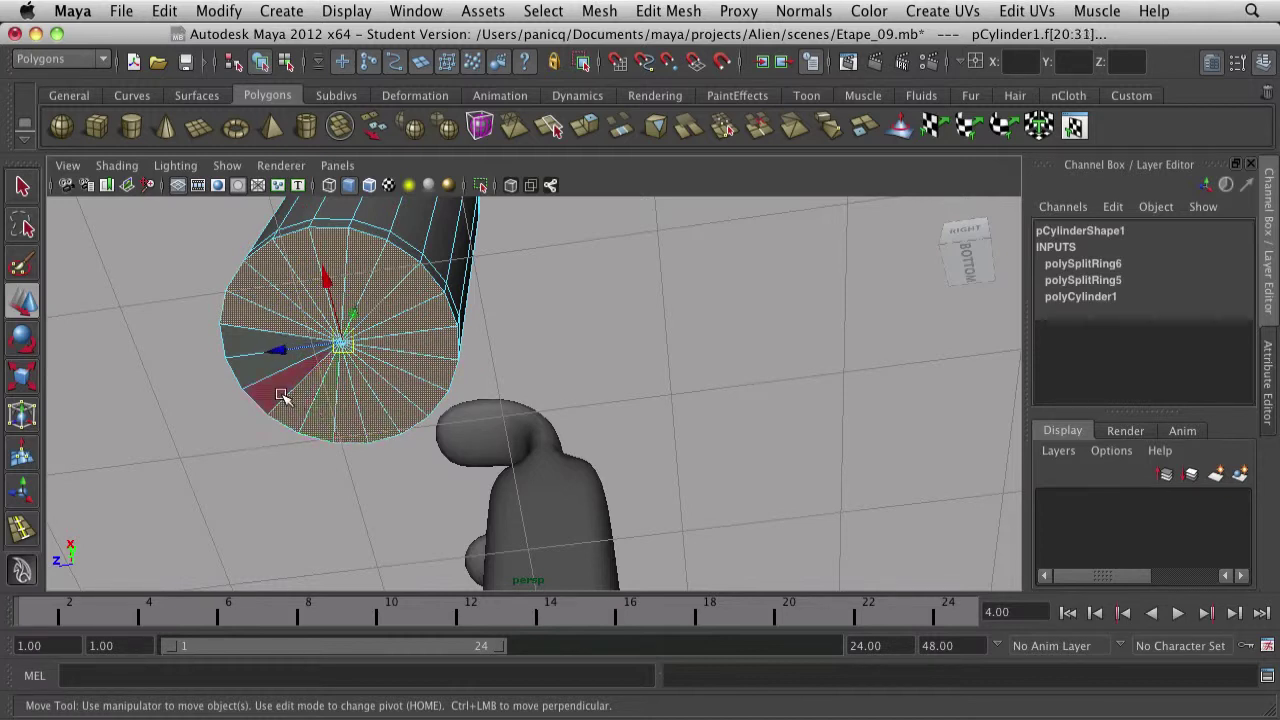
left_click(258, 362, "shift")
Step: Extrude the cylinder's bottom cap faces a short distance downward
left_click_drag(258, 362, 372, 424, "alt")
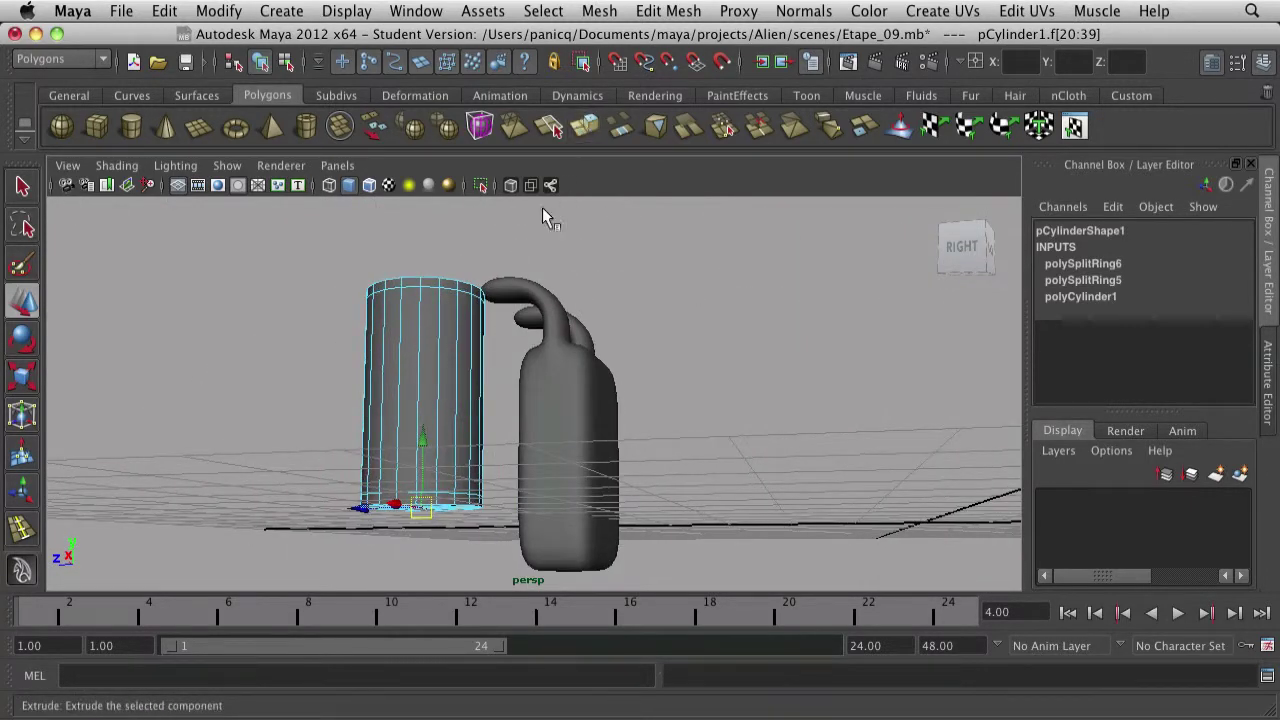
mouse_move(424, 573)
left_mouse_down()
mouse_move(426, 603)
mouse_move(434, 588)
left_mouse_up()
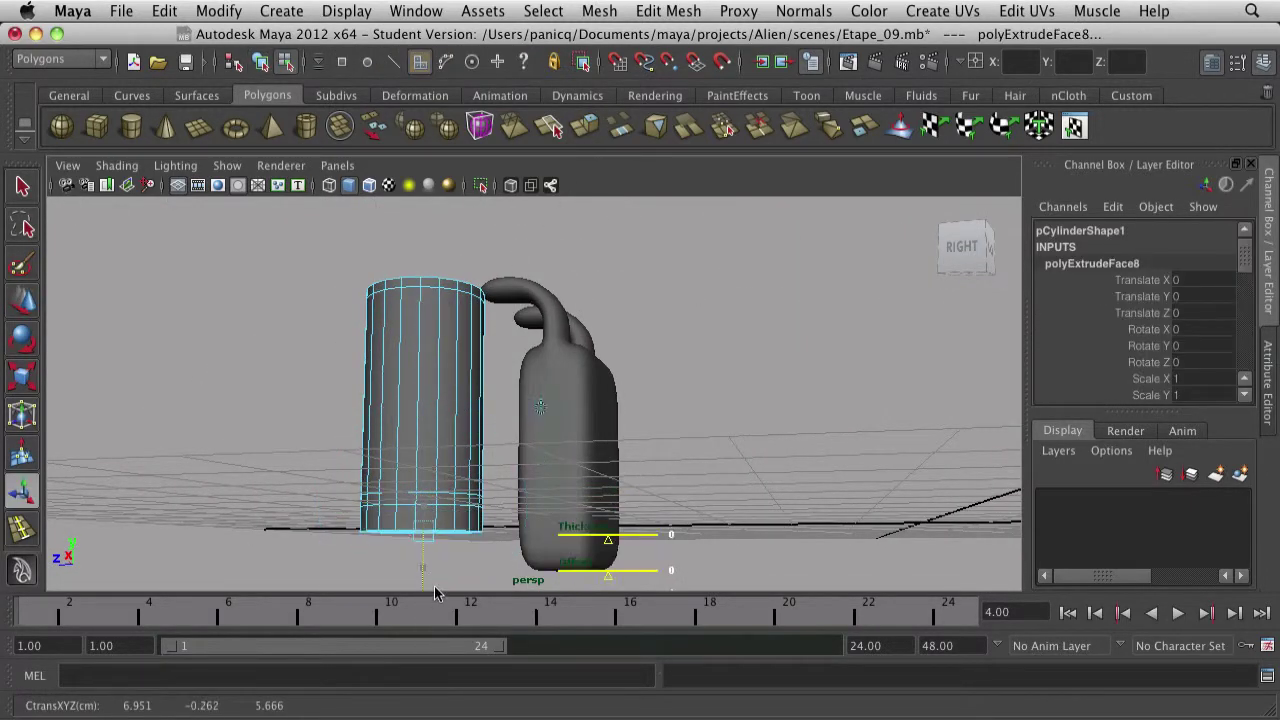
scroll(488, 494, "down", 5)
left_click_drag(488, 494, 497, 517, "alt")
scroll(499, 520, "up", 5)
scroll(525, 303, "down", 2)
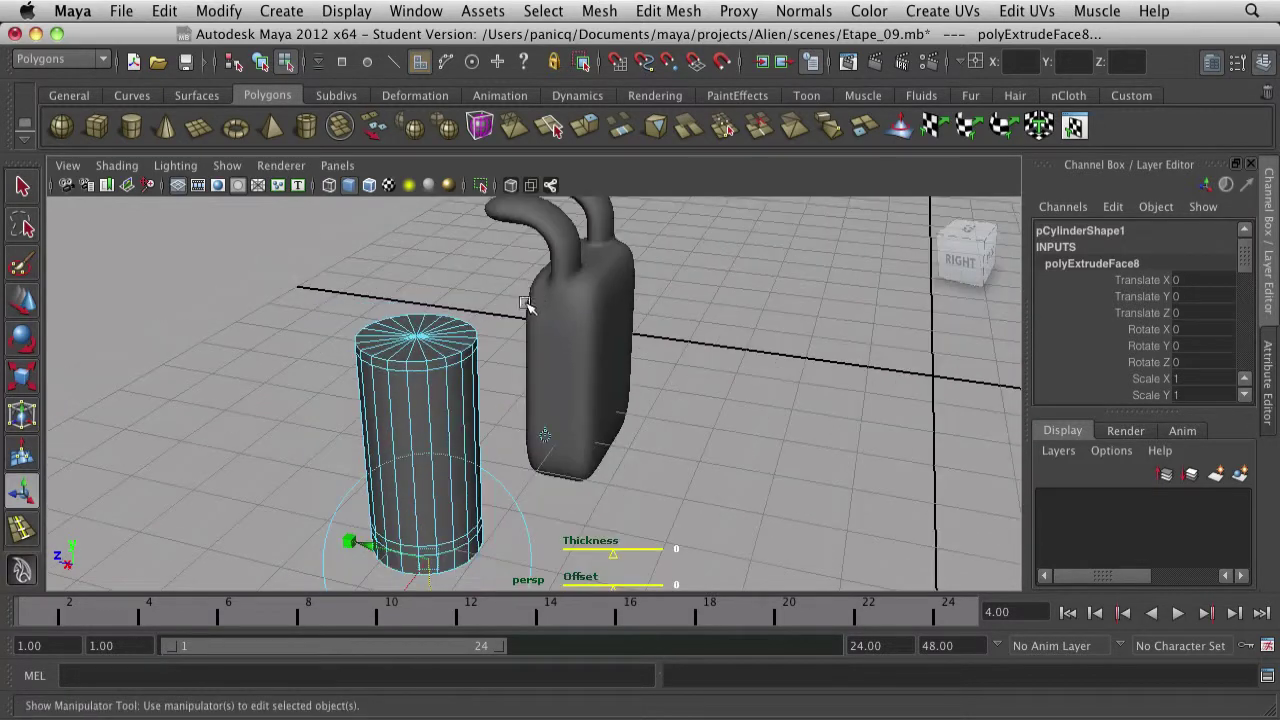
middle_click_drag(504, 424, 510, 351, "alt")
scroll(510, 352, "up", 3)
scroll(512, 356, "down", 3)
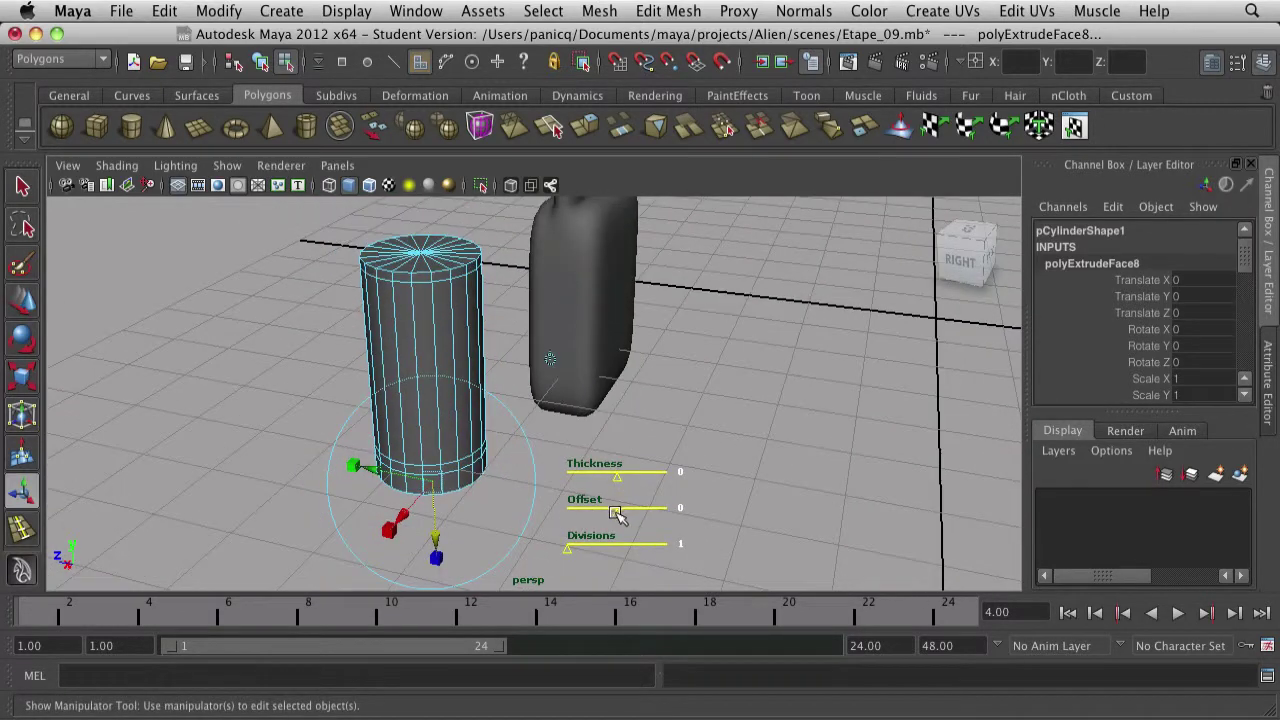
Step: Inset the cylinder's bottom cap extrusion with an offset of 0.16, and extrude it again downward, flaring outward with an offset of -0.36
left_click_drag(616, 512, 629, 511)
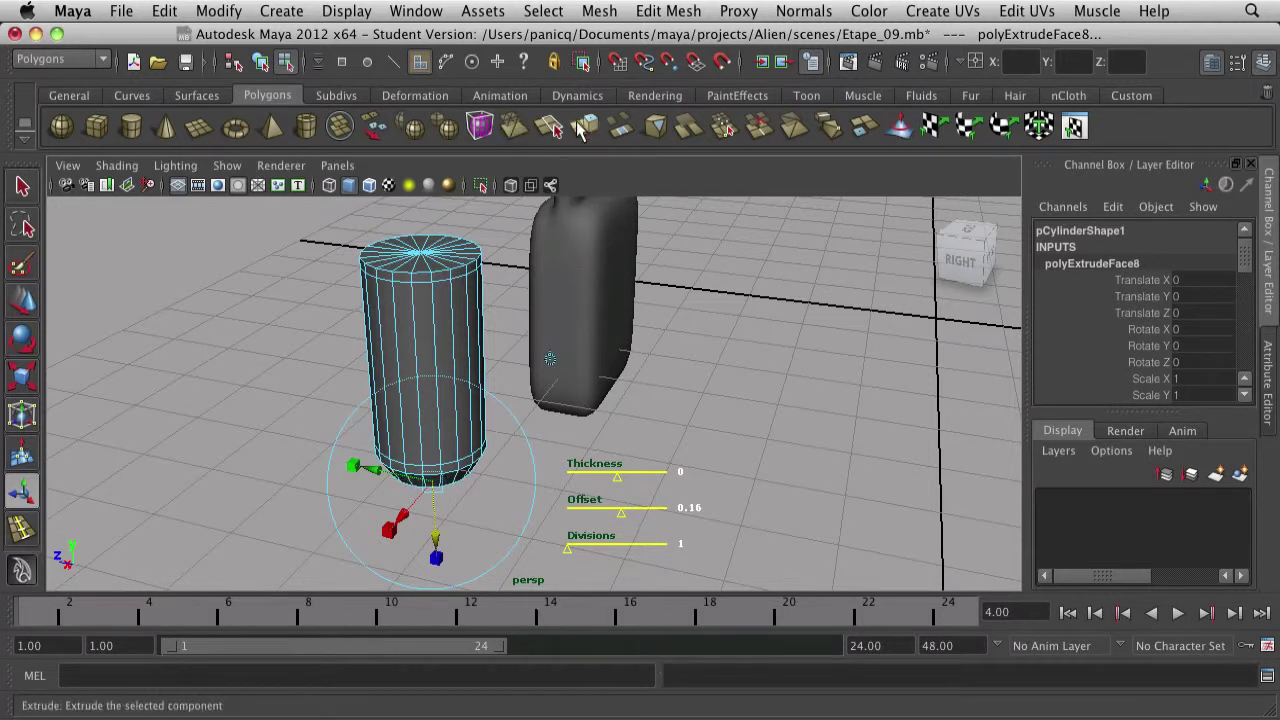
key("g")
left_click_drag(435, 536, 438, 569)
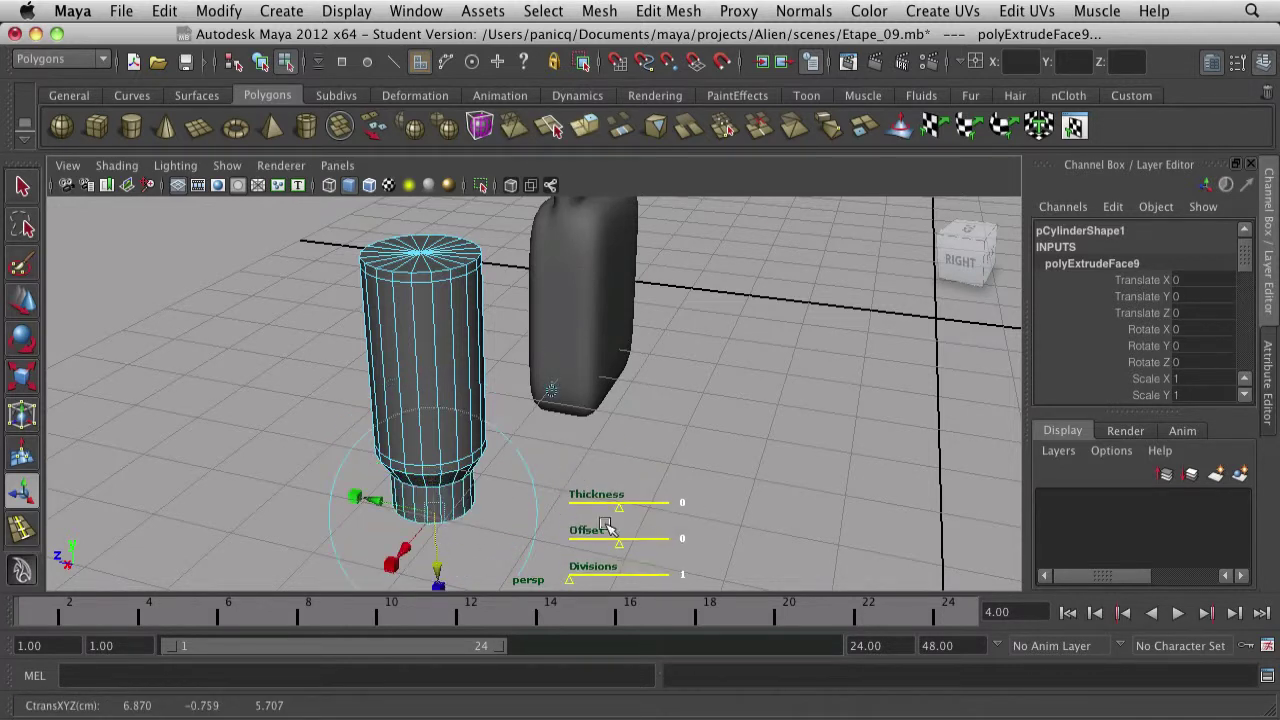
left_click_drag(632, 541, 610, 543)
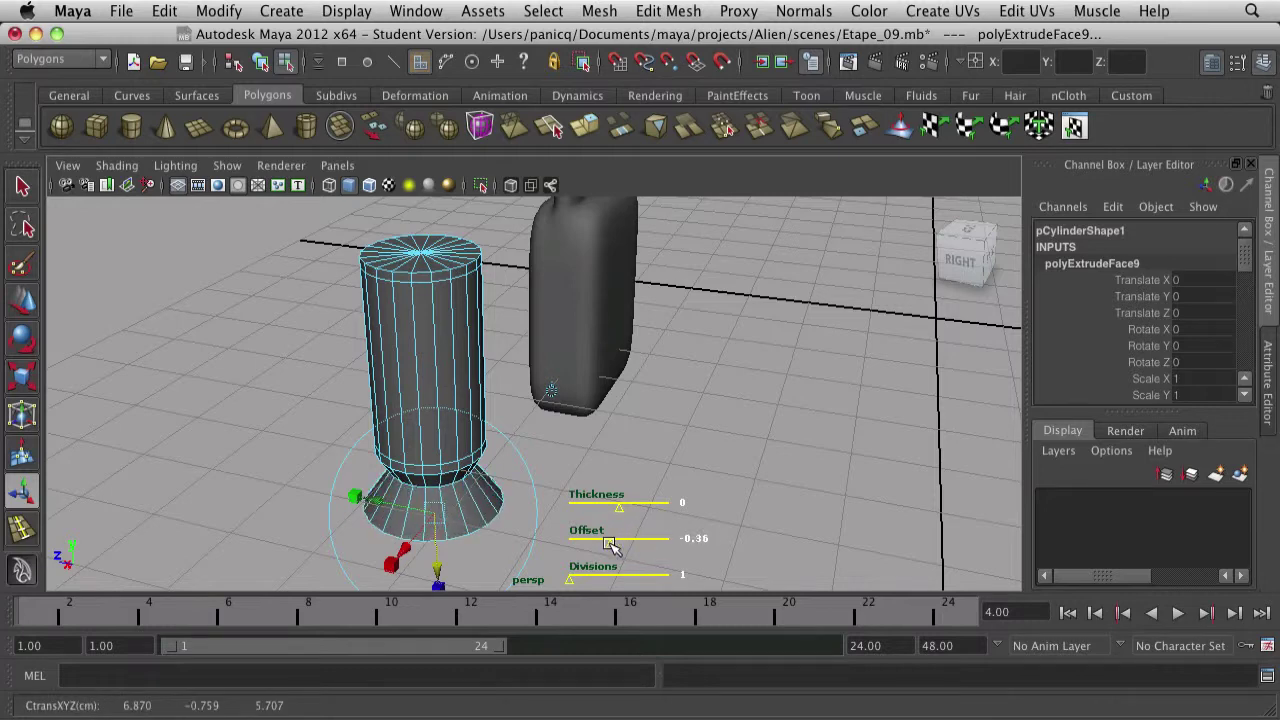
Step: Extrude the flared bottom faces a little farther downward to form a base rim, and clear the selection
left_click(582, 128)
left_click_drag(437, 566, 436, 587)
scroll(548, 464, "down", 5)
left_click(588, 445)
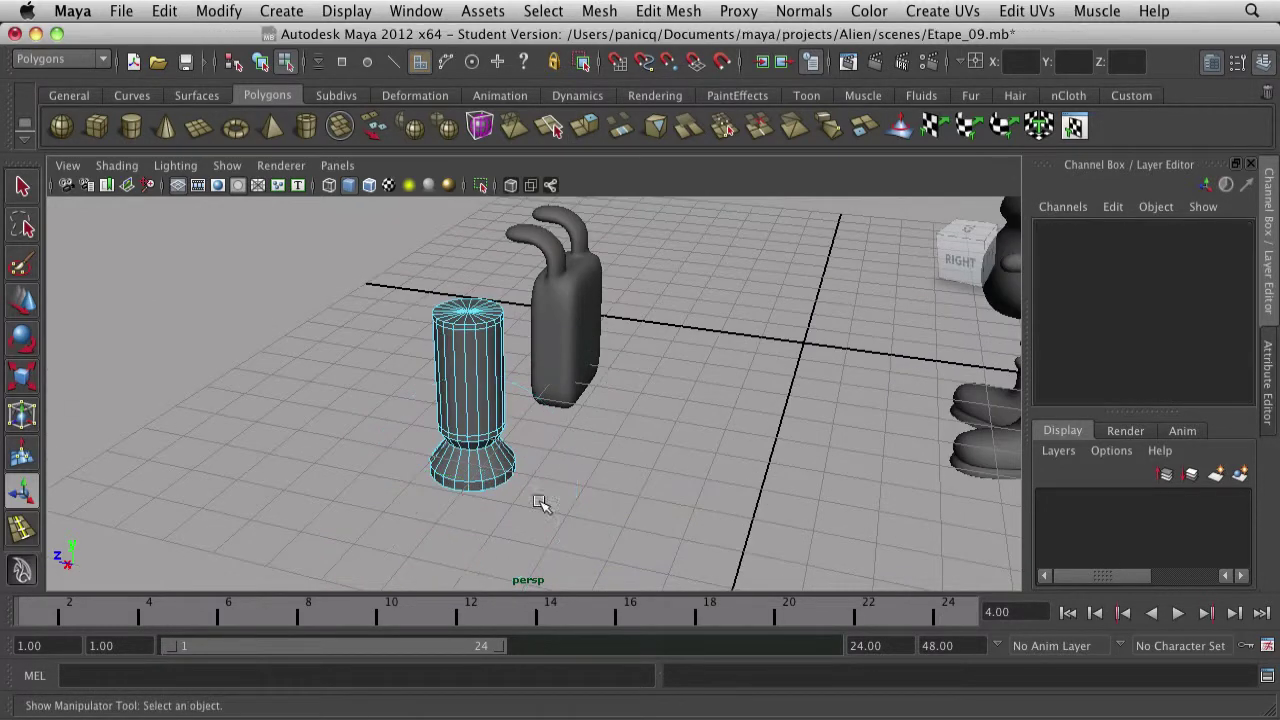
Step: Return the cylinder to object selection with its smooth preview on and inspect it from the back
left_click_drag(540, 503, 562, 380, "alt")
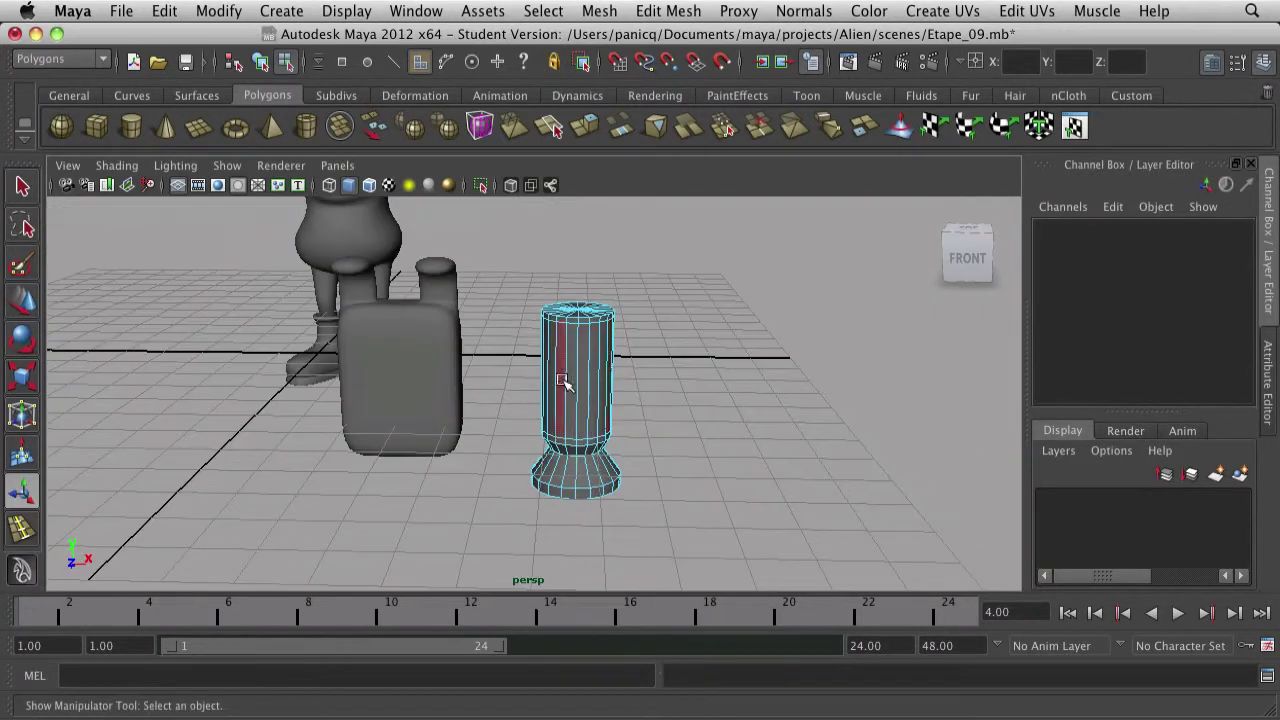
right_click_drag(562, 380, 592, 375)
left_click(592, 375)
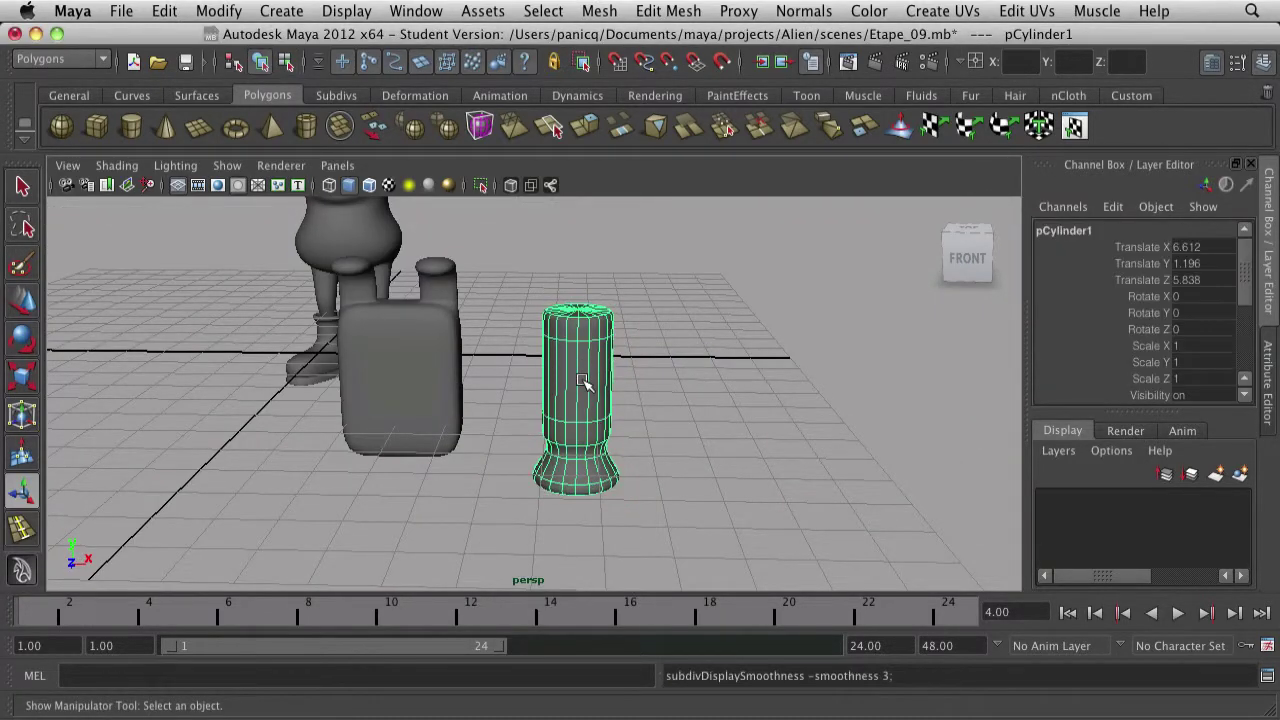
left_click(820, 461)
left_click_drag(820, 461, 591, 423, "alt")
left_click(491, 371)
scroll(537, 369, "up", 6)
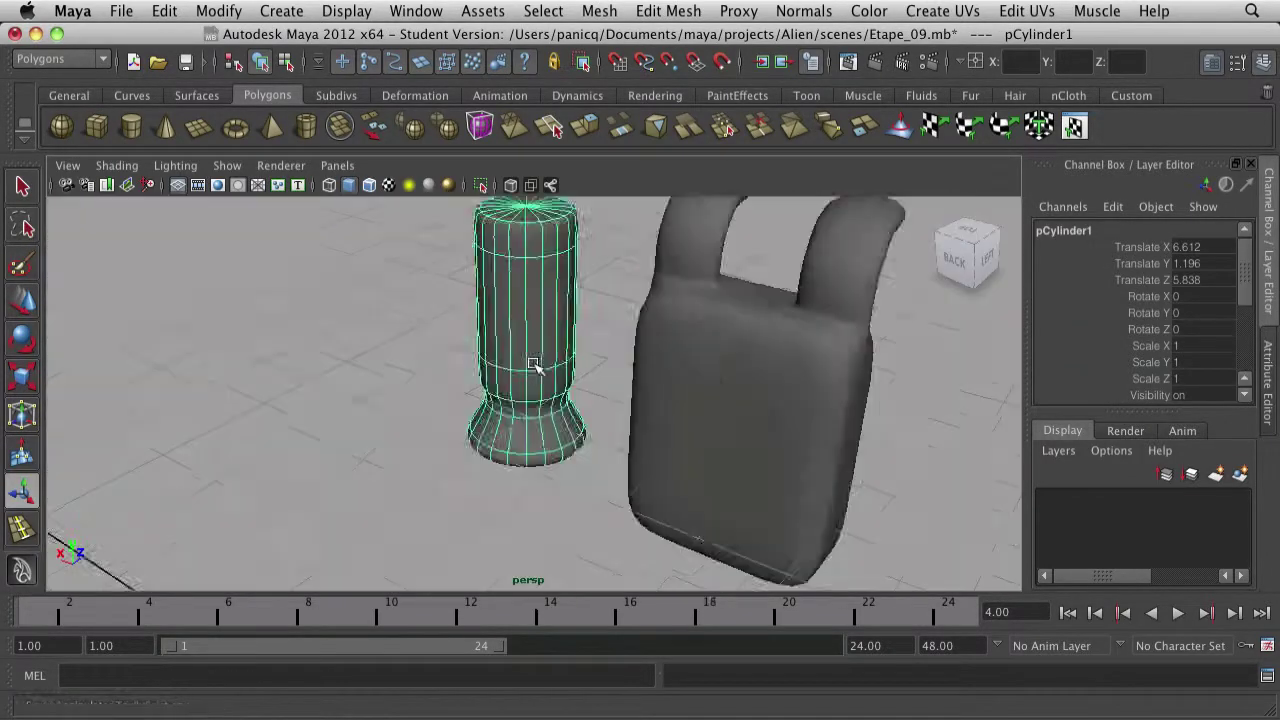
Step: Insert two horizontal edge loops around the middle of the cylinder's body
left_click_drag(536, 386, 516, 418, "alt")
middle_click_drag(516, 418, 516, 437, "alt")
key("f")
right_click_drag(509, 386, 503, 360)
right_click(502, 393)
left_click(508, 378)
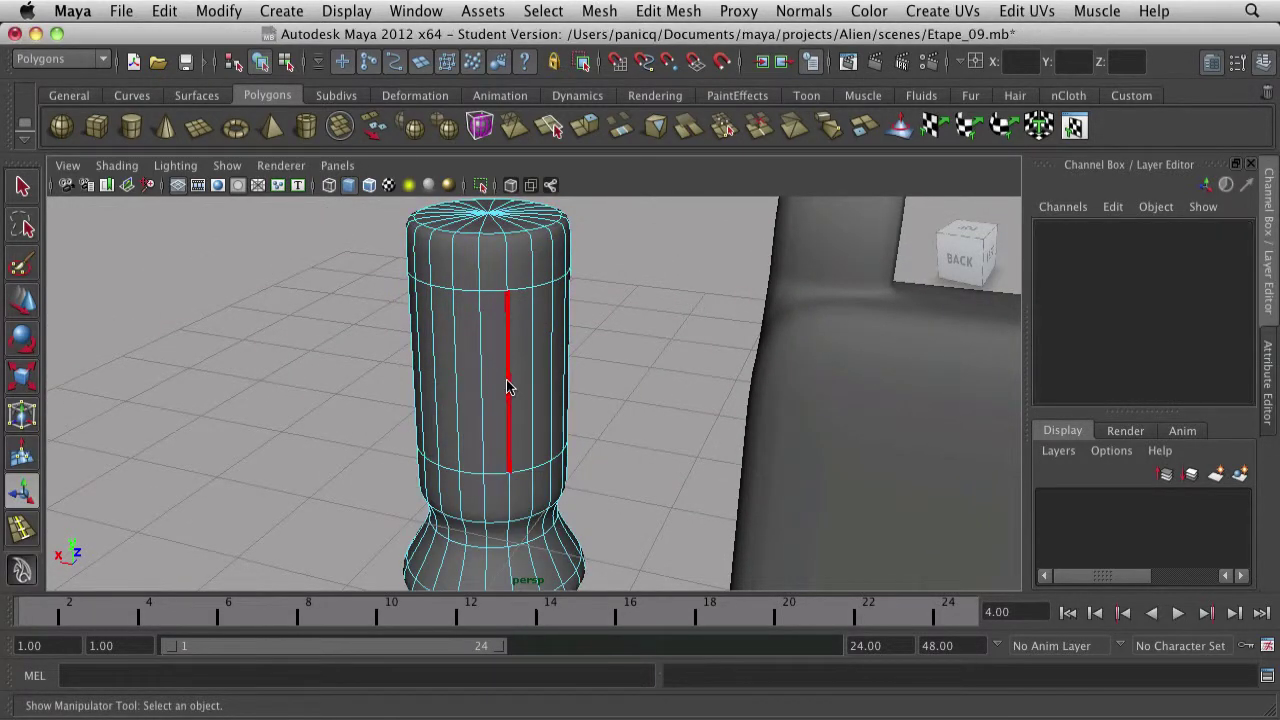
key("space")
left_click_drag(327, 388, 312, 436)
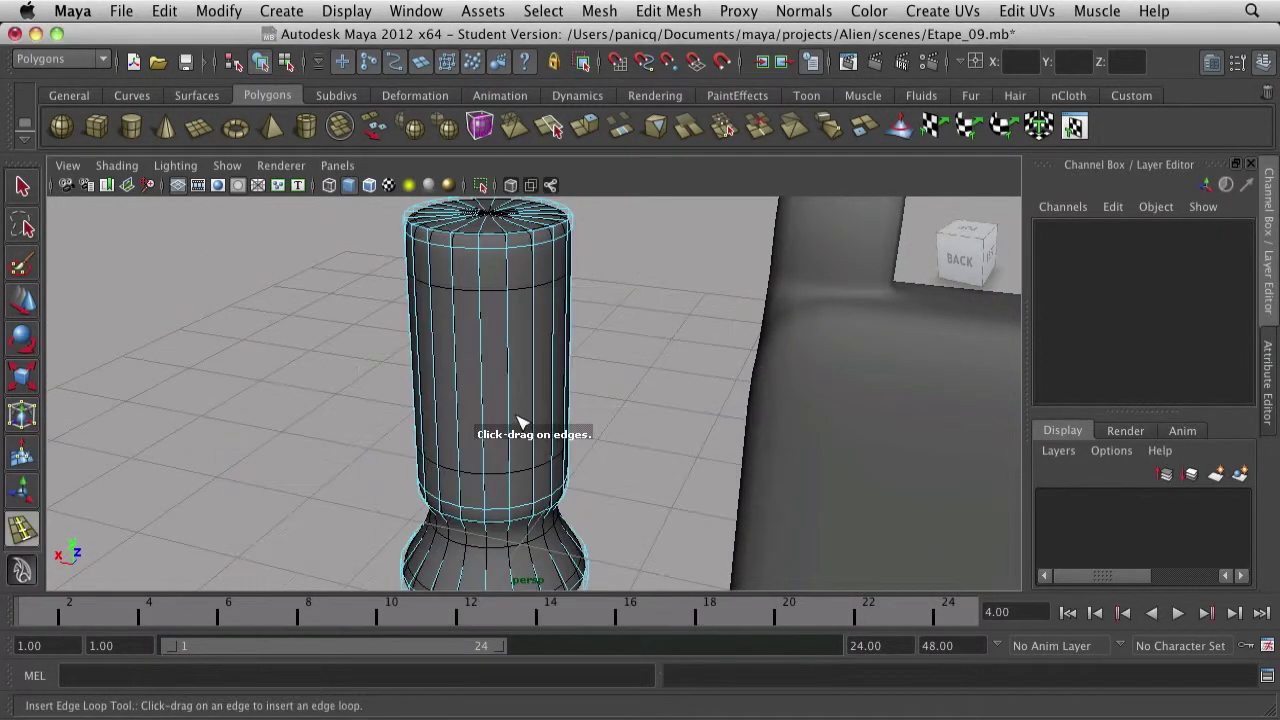
left_click_drag(510, 373, 508, 474)
left_click(513, 401)
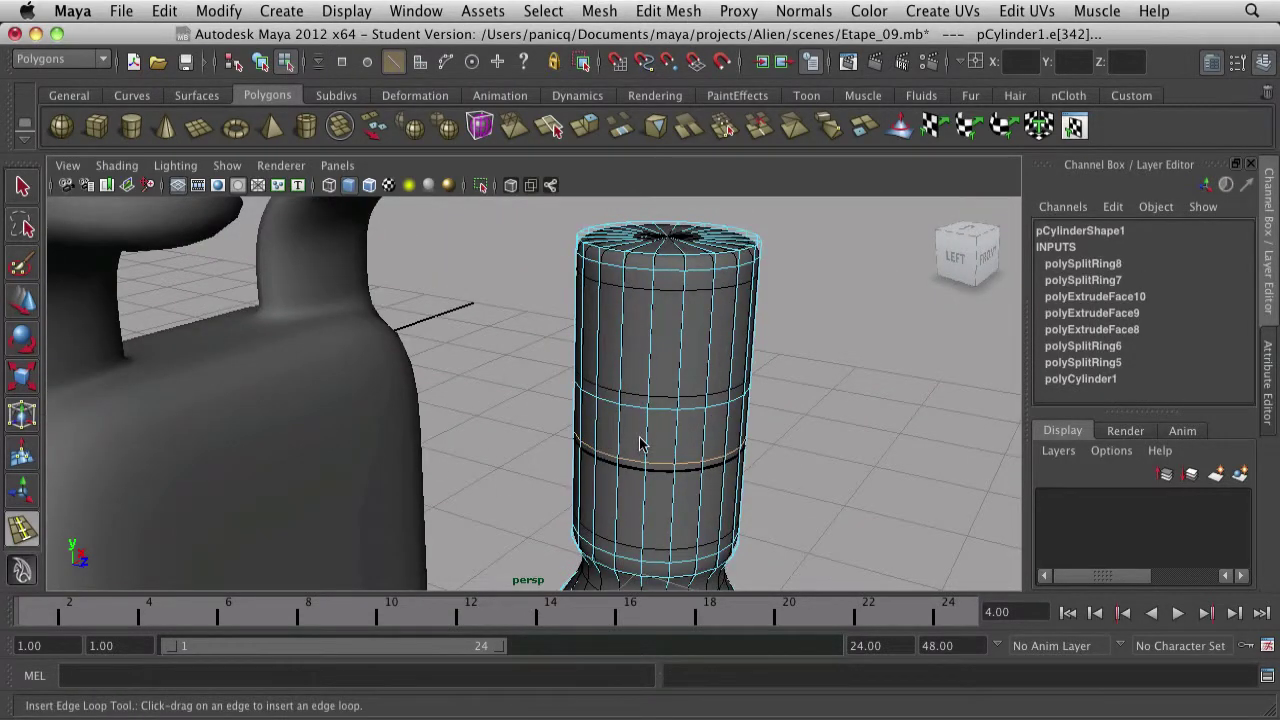
Step: Select two adjacent faces between the new middle edge loops on the cylinder side facing the block
right_click_drag(640, 444, 641, 476)
key("w")
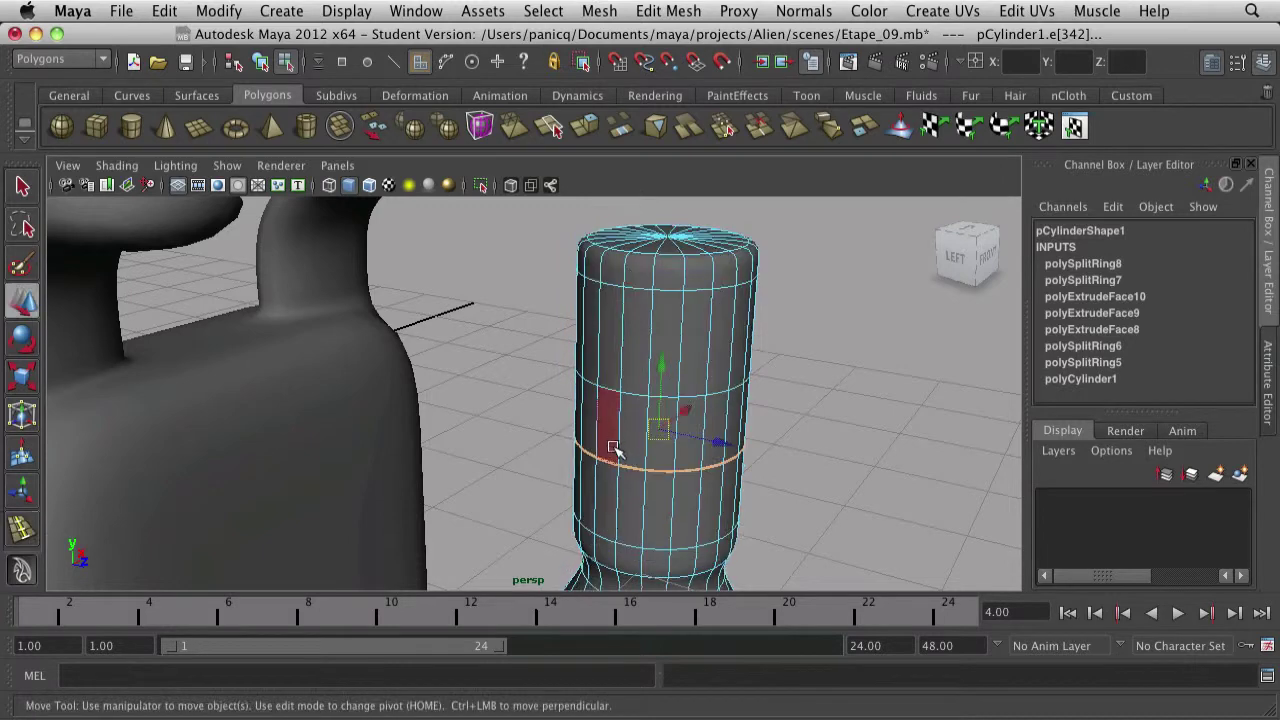
left_click(616, 453)
scroll(613, 440, "down", 3)
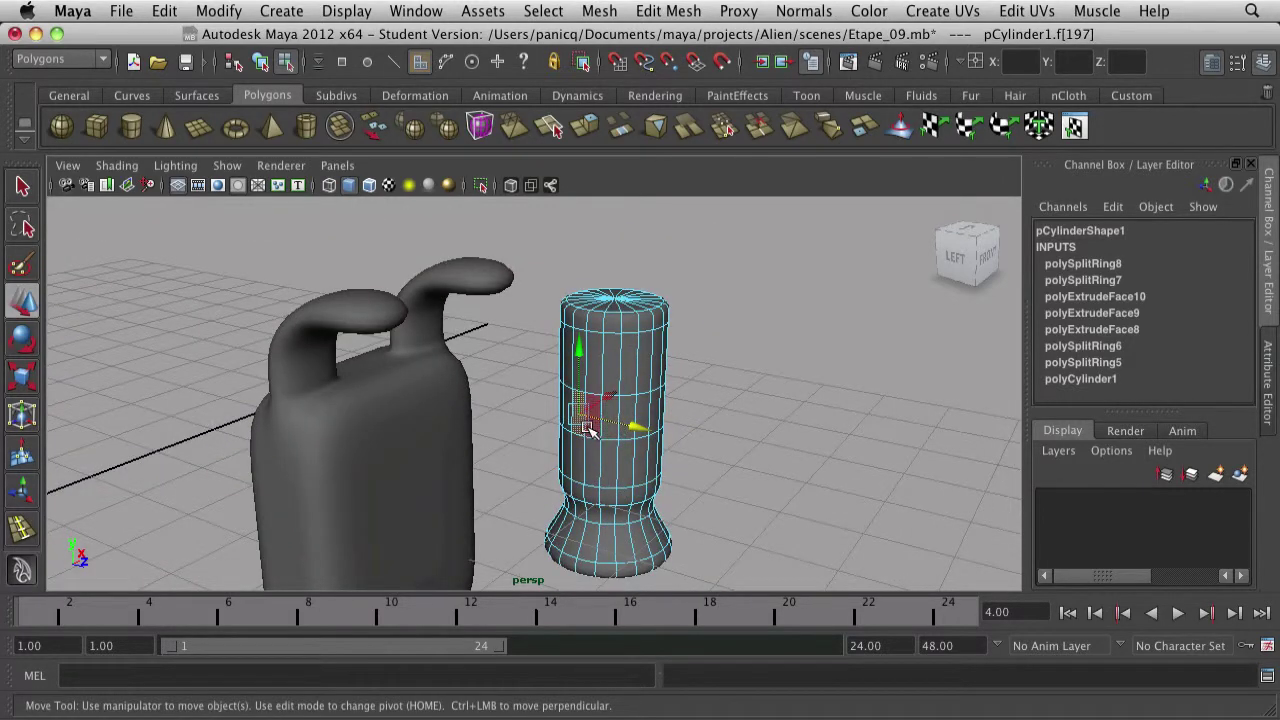
left_click(594, 429, "shift")
left_click_drag(600, 470, 486, 477, "alt")
scroll(610, 432, "up", 3)
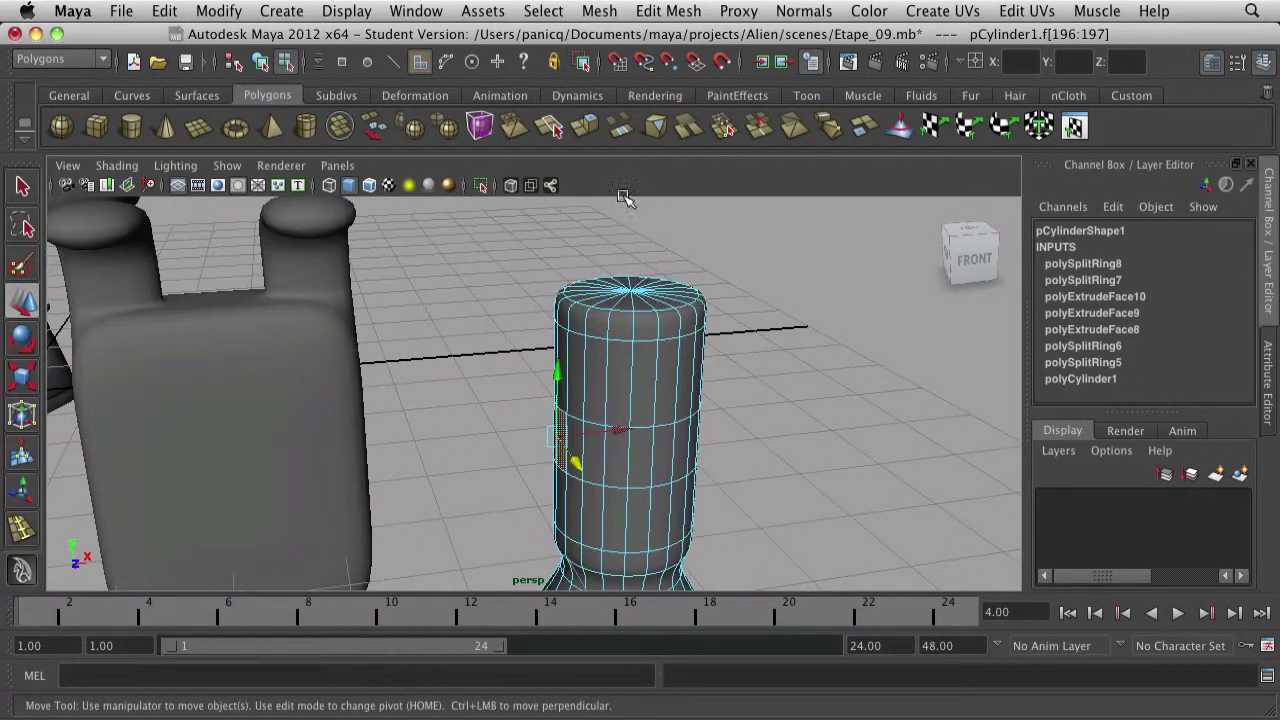
Step: Extrude the two selected side faces outward into a short connecting stub and delete the stub's end faces
left_click(585, 128)
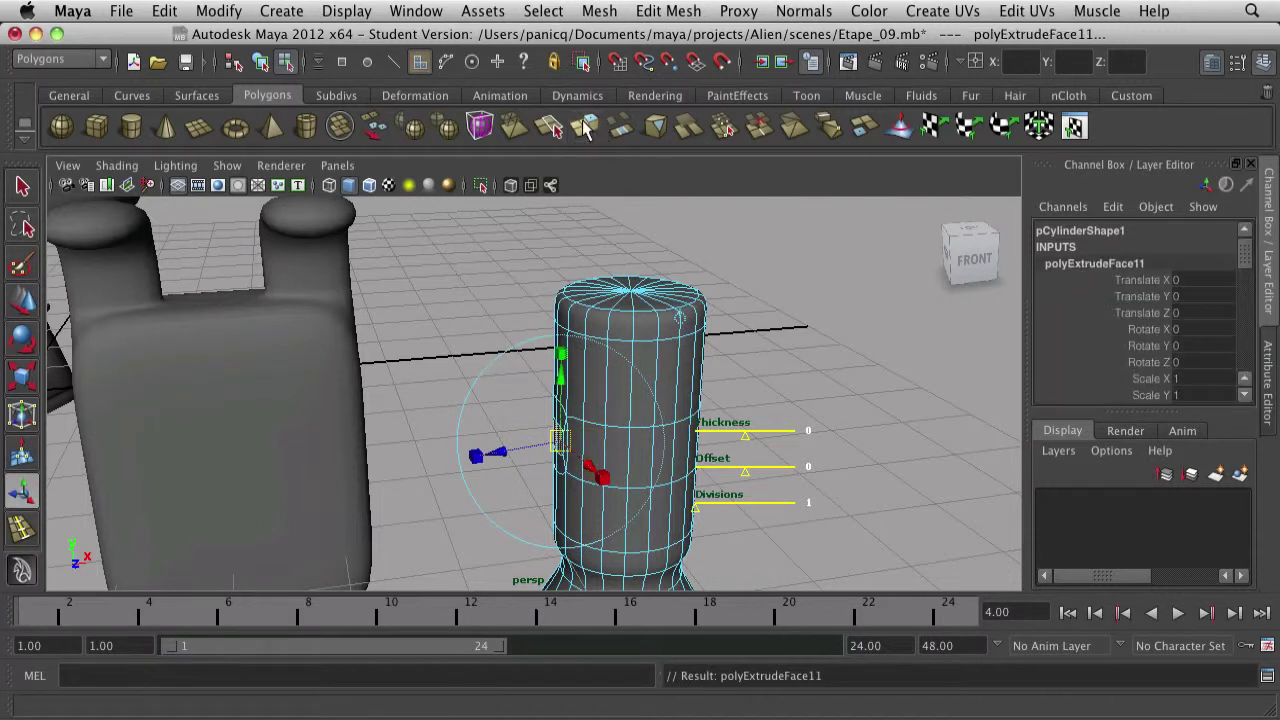
left_click_drag(497, 459, 446, 477)
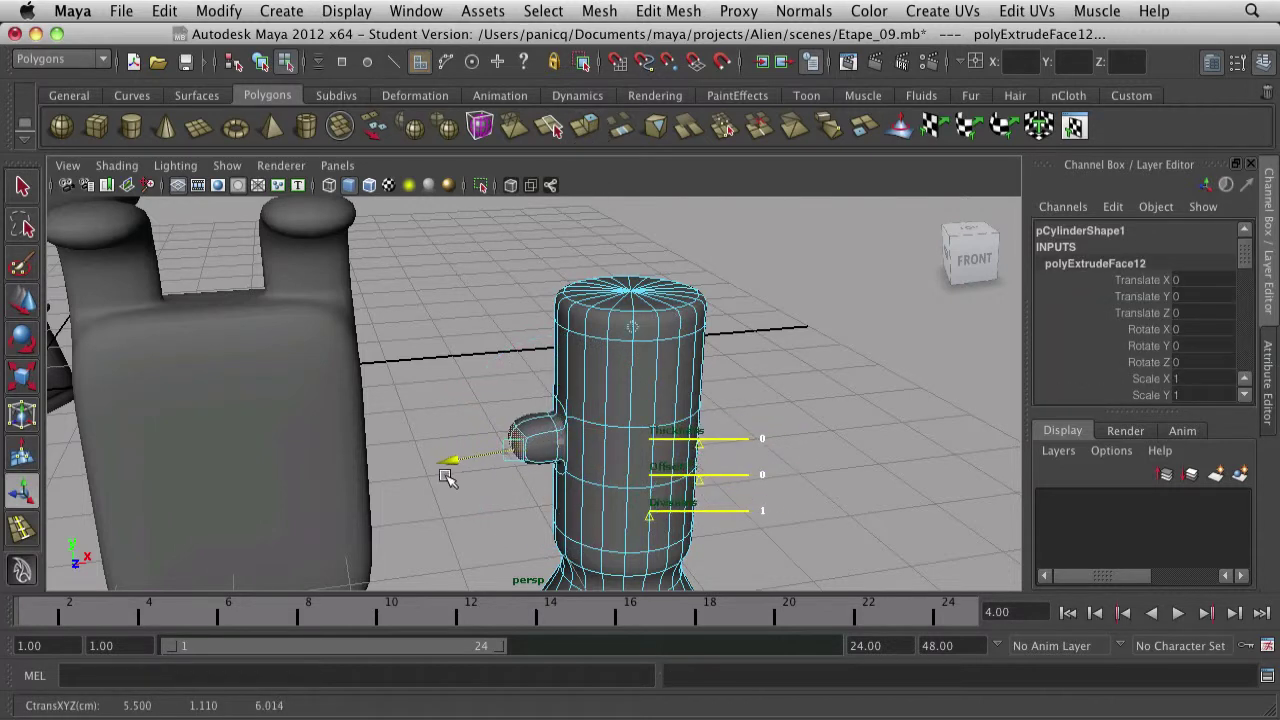
key("1")
key("Delete")
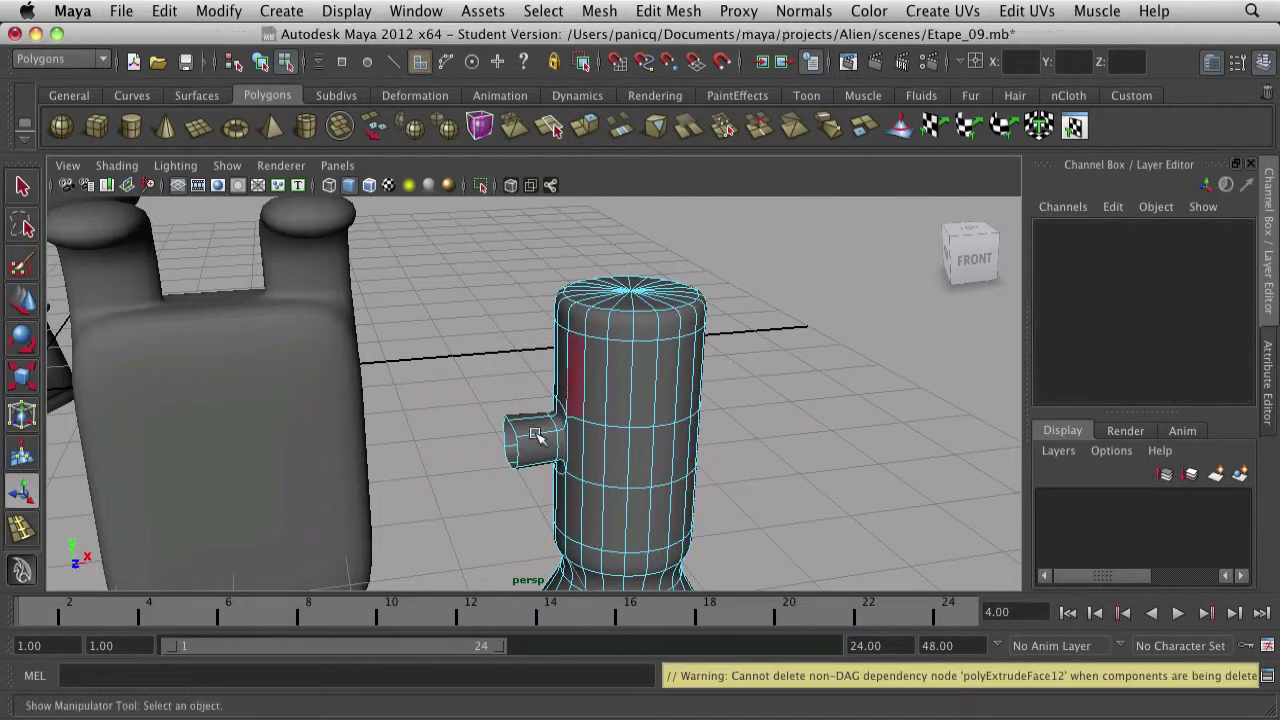
Step: Return the cylinder to object selection and select it in the maximized top view
scroll(487, 446, "down", 8)
left_click_drag(522, 451, 216, 466, "alt")
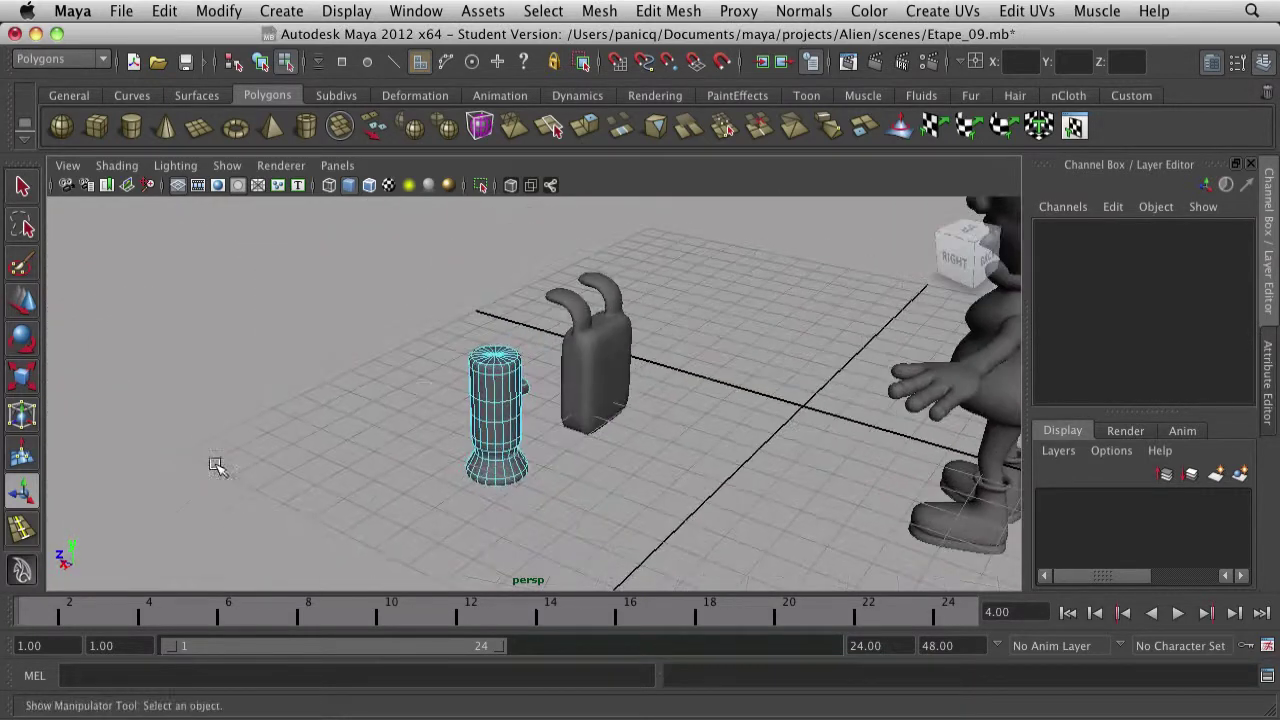
right_click(483, 389)
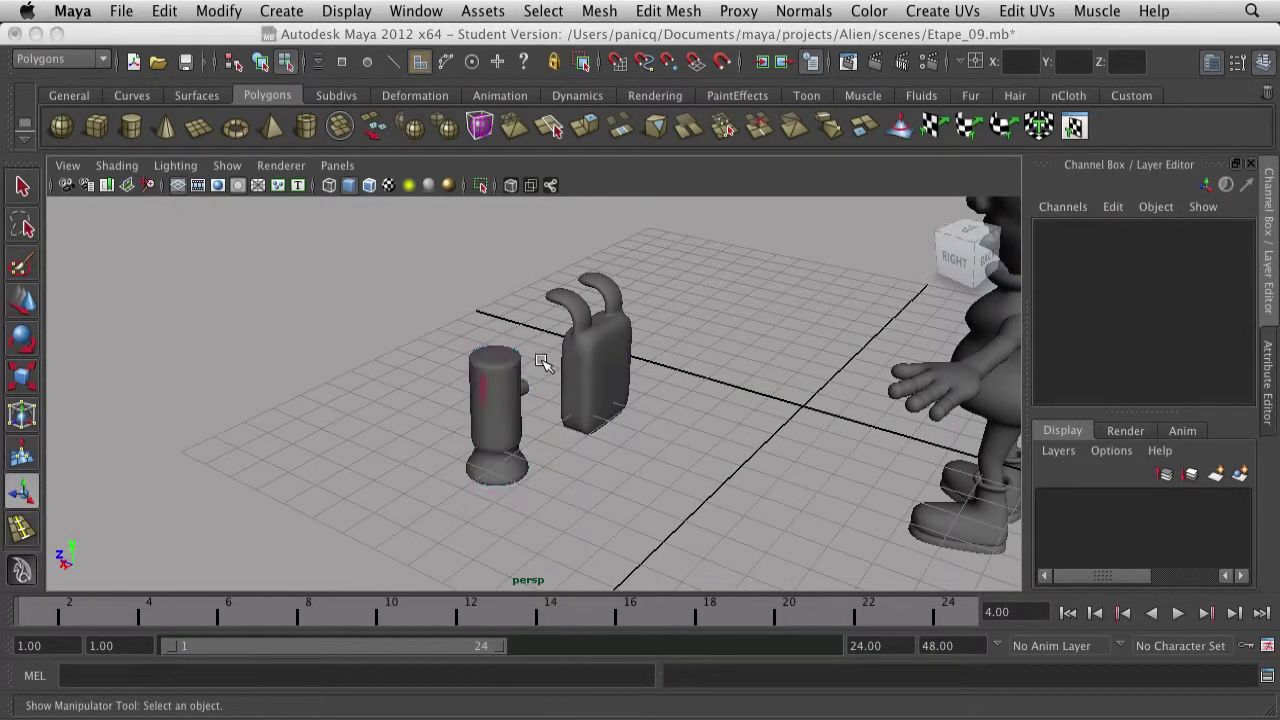
key("space")
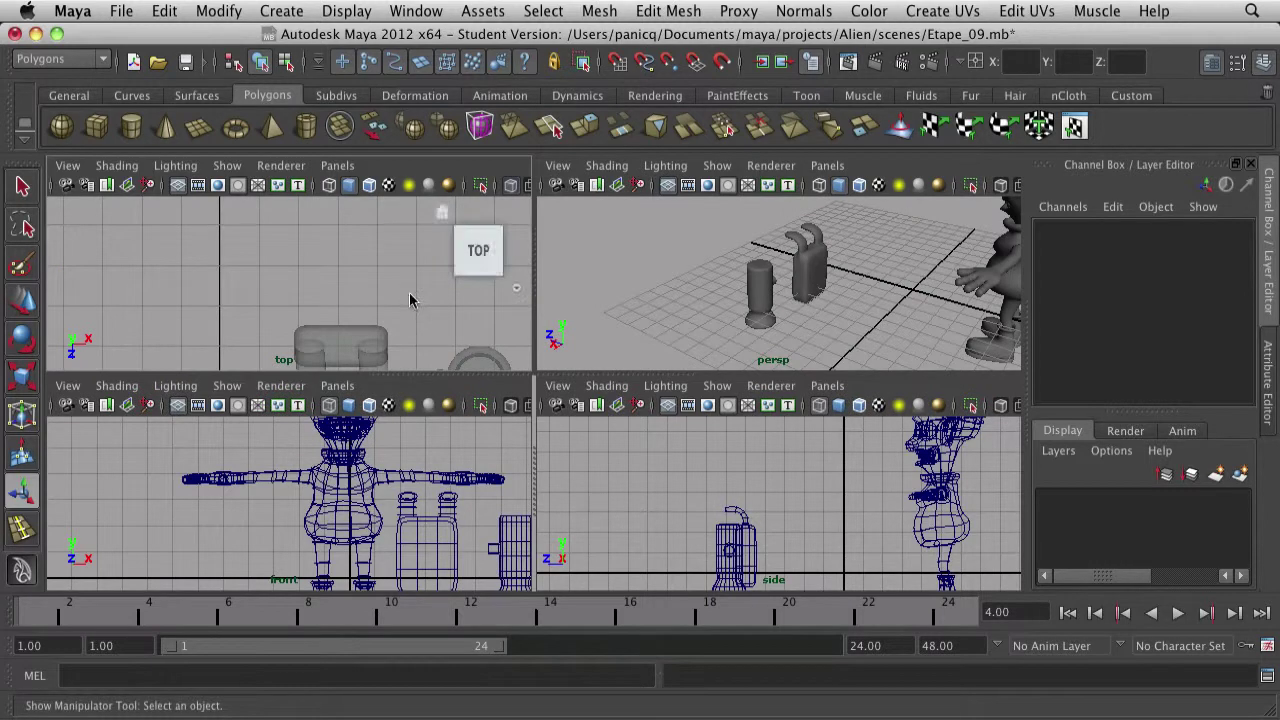
key("space")
scroll(677, 418, "down", 5)
middle_click_drag(660, 480, 608, 496, "alt")
middle_click_drag(602, 405, 591, 352, "alt")
scroll(605, 405, "up", 5)
left_click(669, 438)
scroll(735, 445, "up", 2)
key("g")
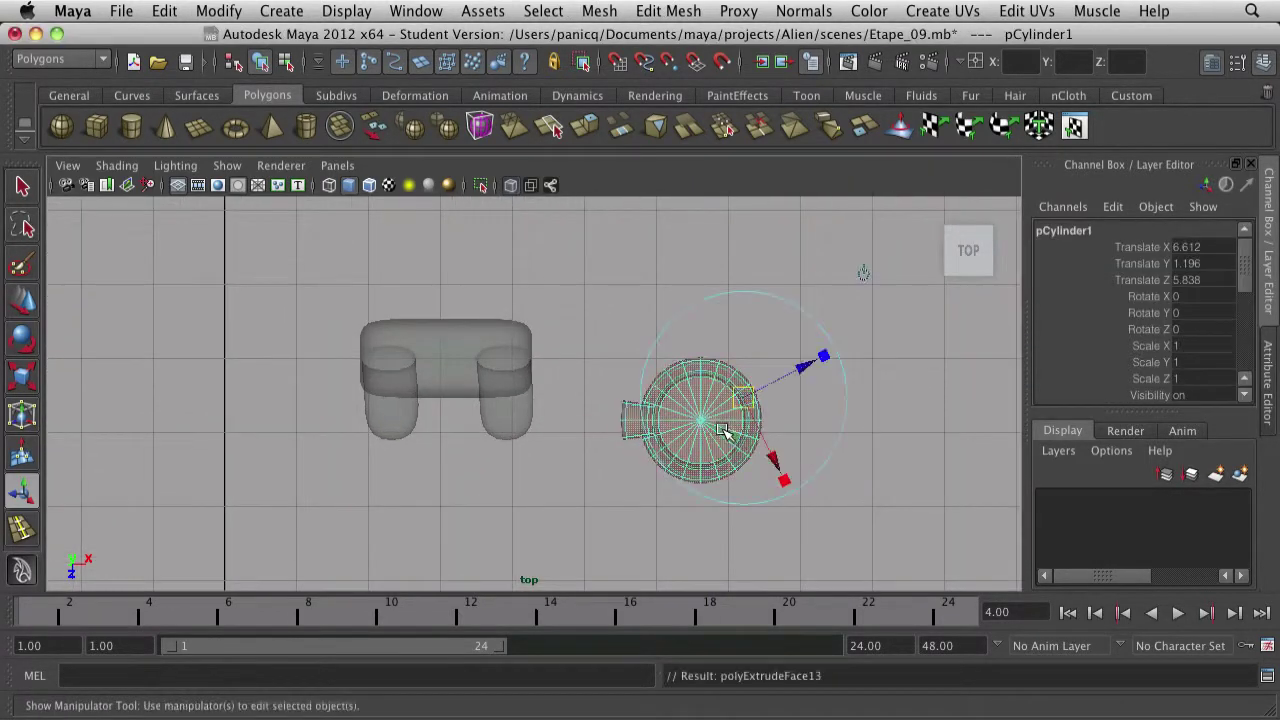
key("w")
left_click_drag(703, 420, 638, 361)
key("super+z")
left_click(832, 500)
Step: Move the cylinder beside the block in the top view so its stub meets the block, and scale it uniformly to 0.85
right_click_drag(706, 411, 762, 395)
left_click_drag(705, 420, 564, 363)
key("e")
key("r")
key("w")
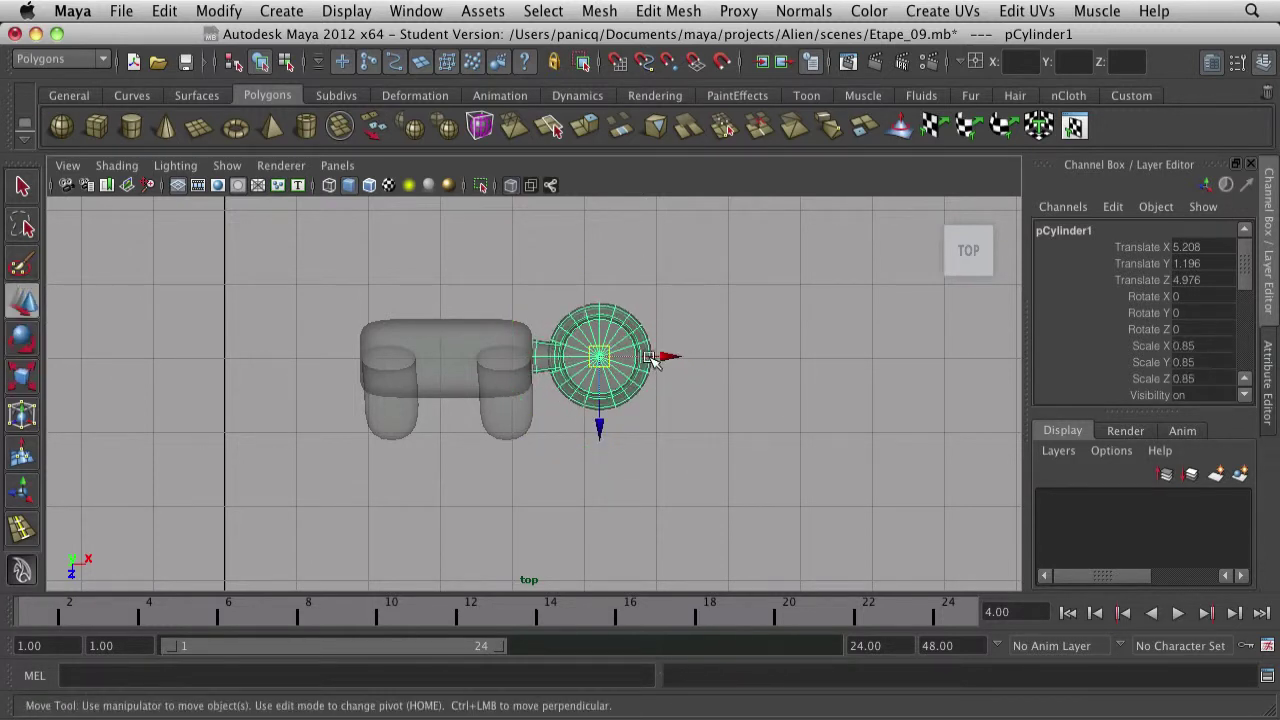
Step: Nudge the cylinder closer to the block, duplicate it, and move the copy to the block's opposite side
left_click_drag(652, 360, 354, 359)
key("ctrl+d")
key("r")
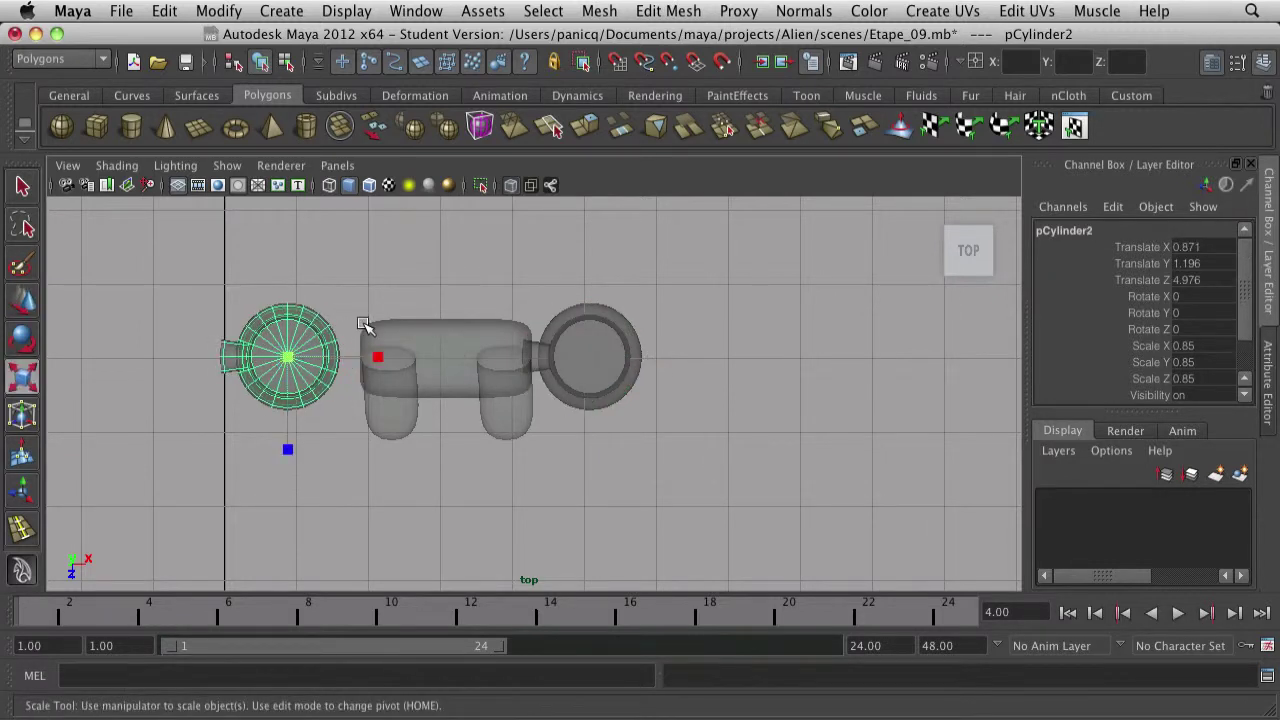
Step: Mirror the copied cylinder with a Scale X of -0.85 and move it until its stub meets the block
key("e")
scroll(1190, 357, "down", 2)
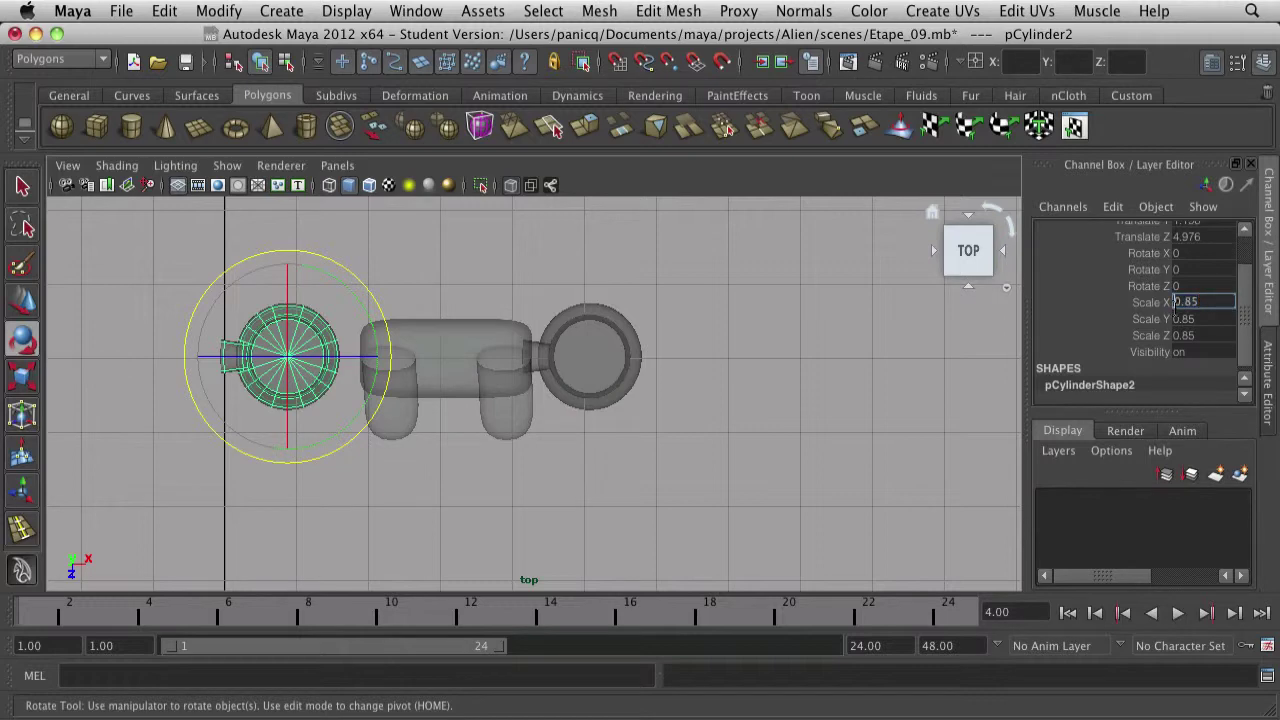
key("w")
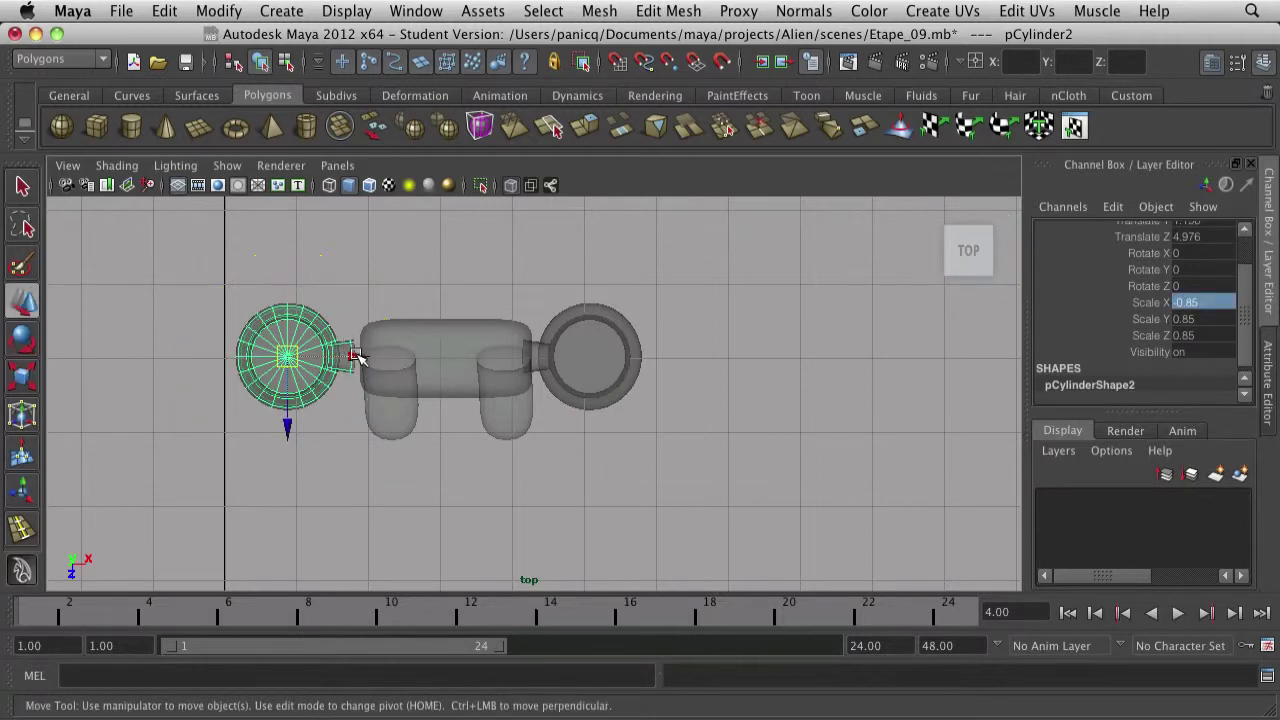
left_click_drag(347, 356, 370, 357)
left_click(378, 461)
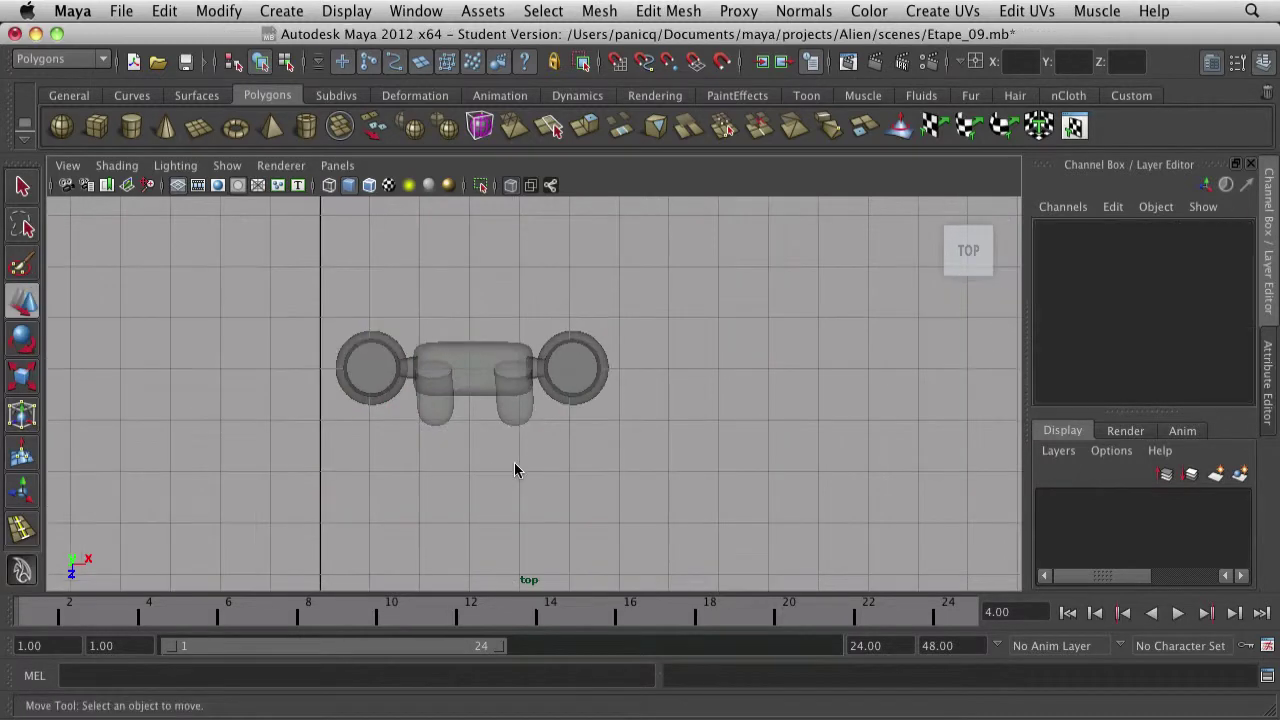
Step: Select the block and both cylinders in the perspective view and combine them into a single mesh
key("space")
key("space")
left_click_drag(707, 388, 480, 385, "alt")
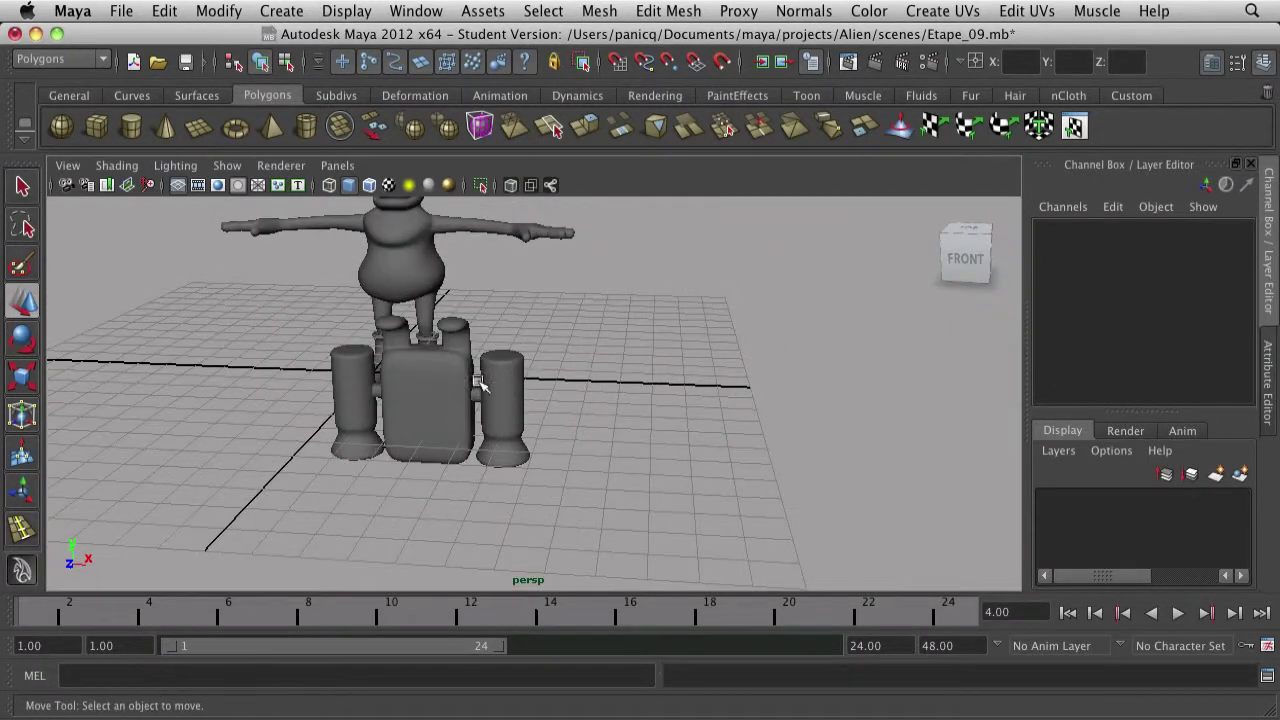
left_click(424, 398)
left_click(372, 396, "shift")
left_click(498, 402, "shift")
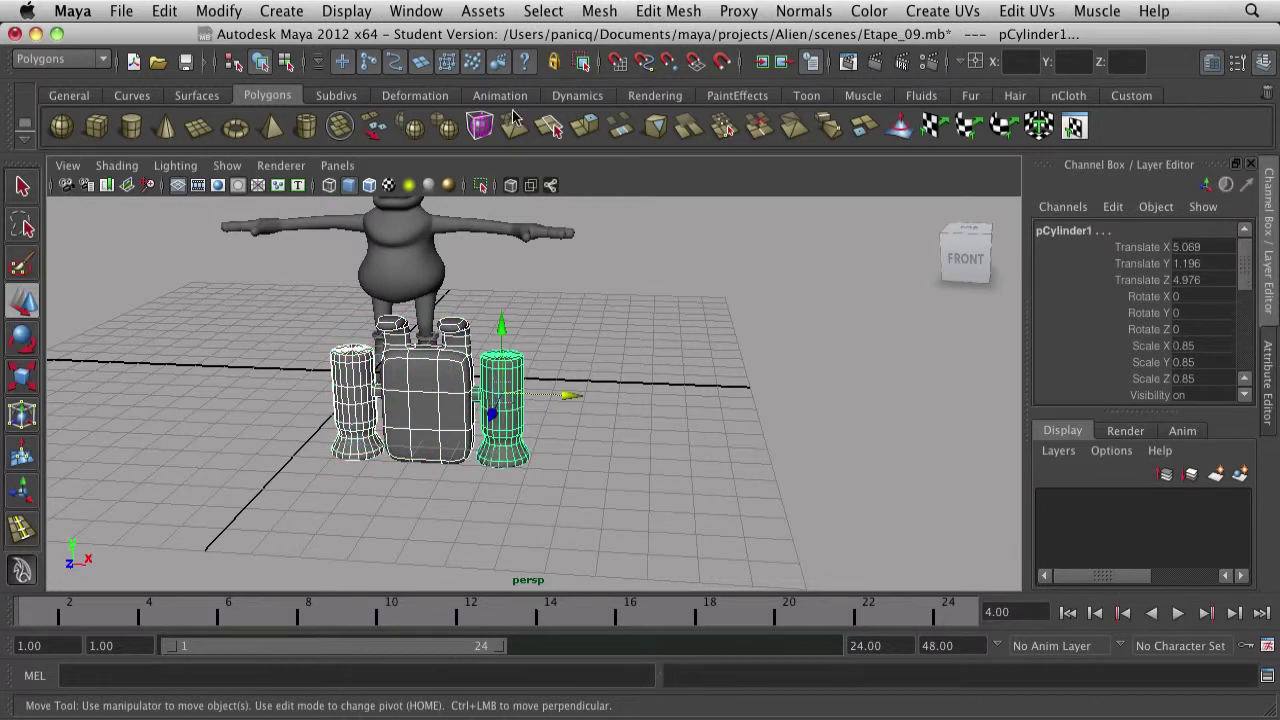
left_click(522, 6)
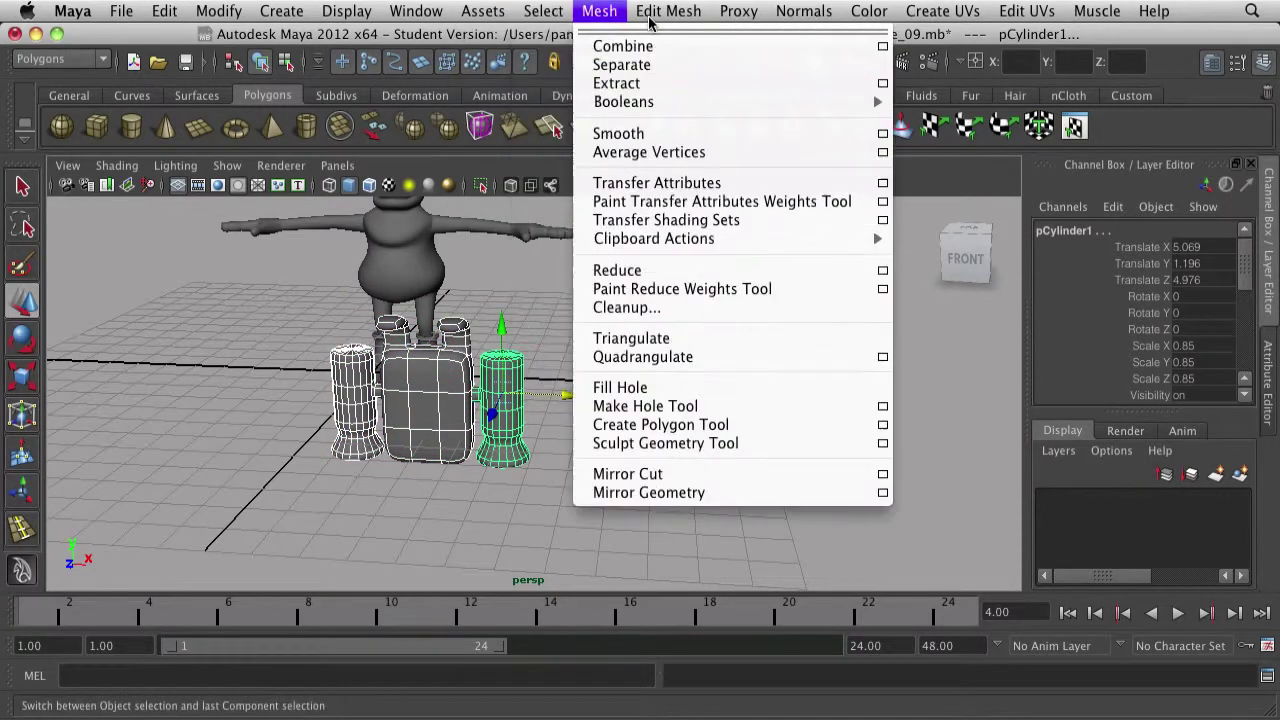
mouse_move(668, 11)
mouse_move(600, 11)
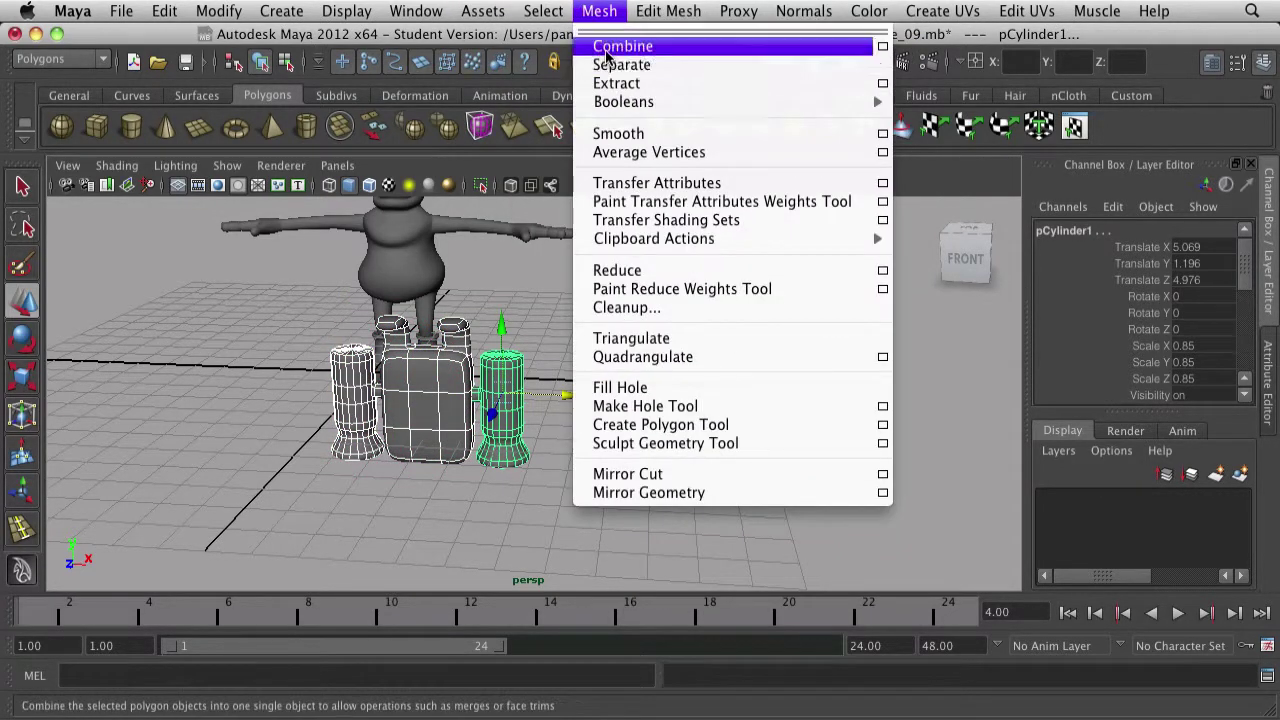
left_click(610, 46)
Step: Move the combined mesh backward behind the character, to a Translate Z of -9.201
left_click_drag(443, 451, 234, 452, "alt")
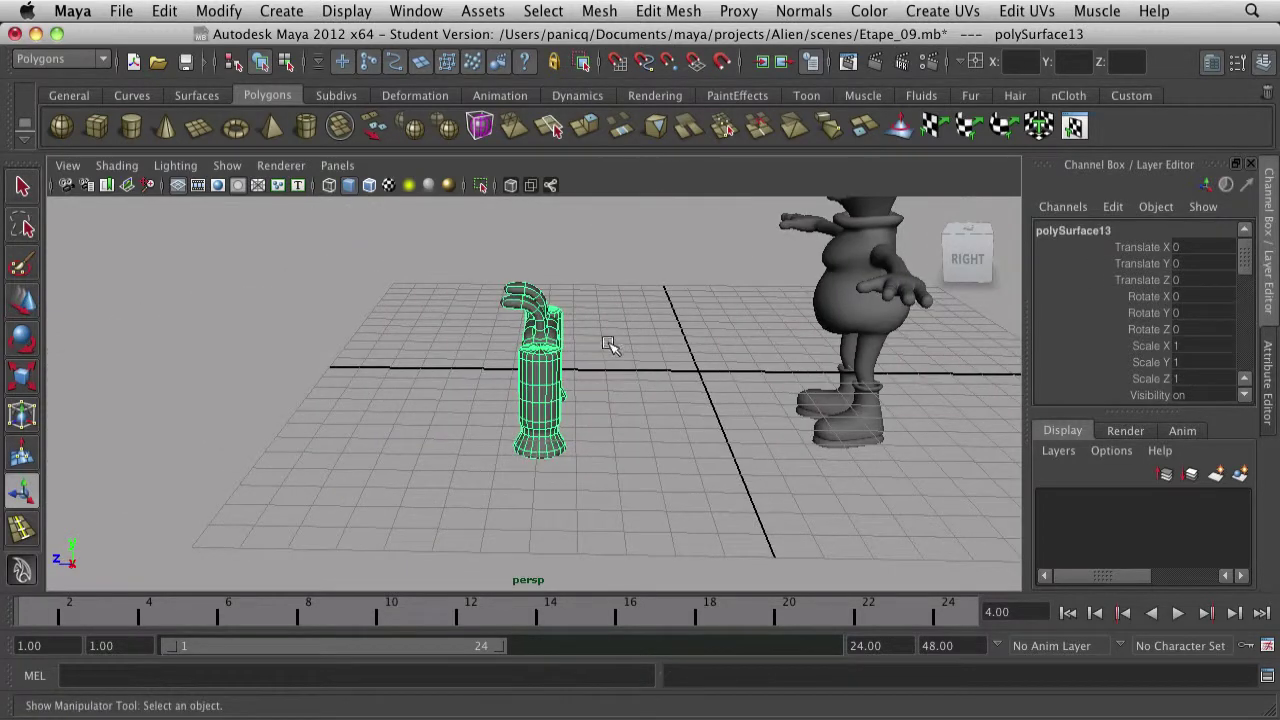
key("w")
left_click_drag(632, 376, 629, 390)
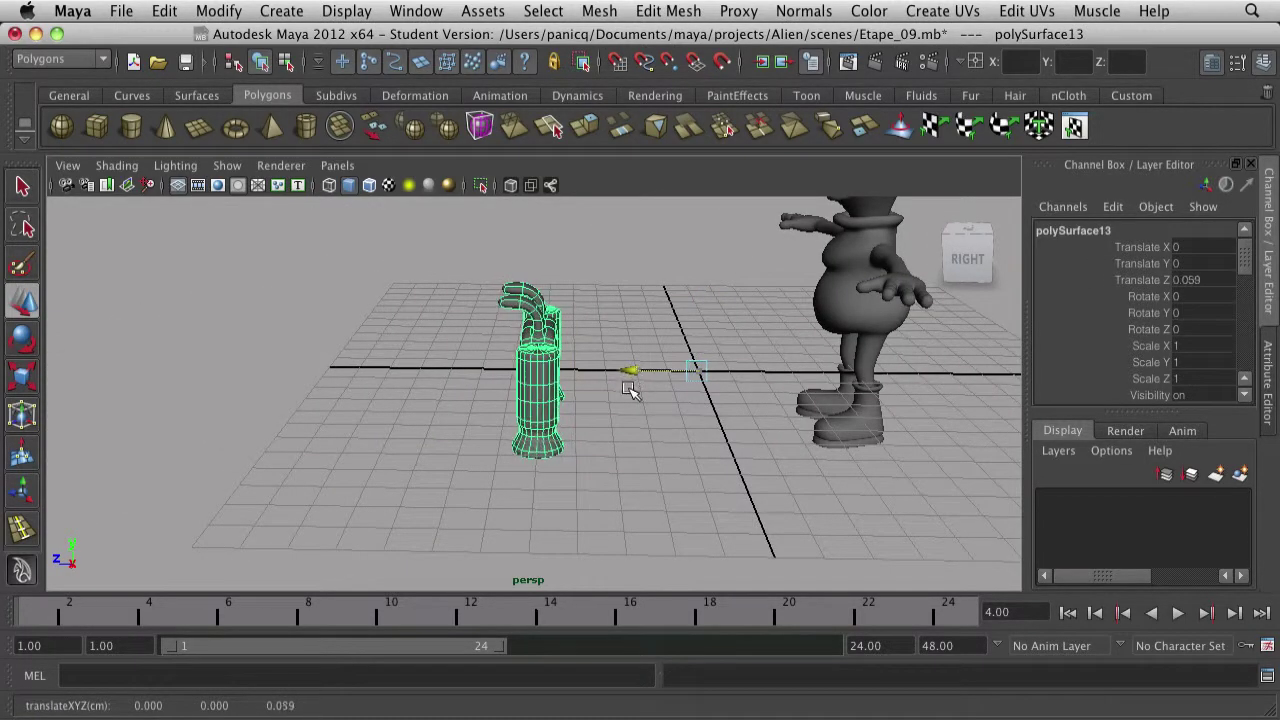
left_click_drag(616, 462, 683, 273, "alt")
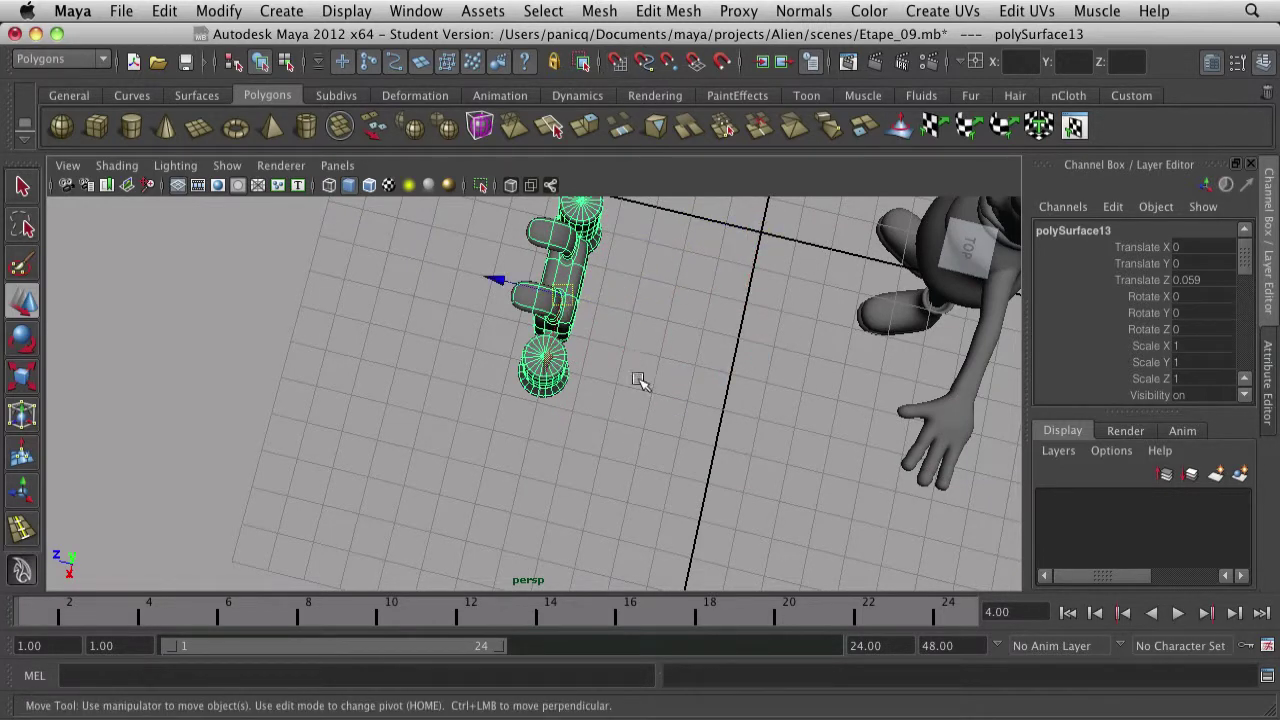
left_click_drag(643, 377, 626, 305, "alt")
left_click_drag(492, 392, 807, 403)
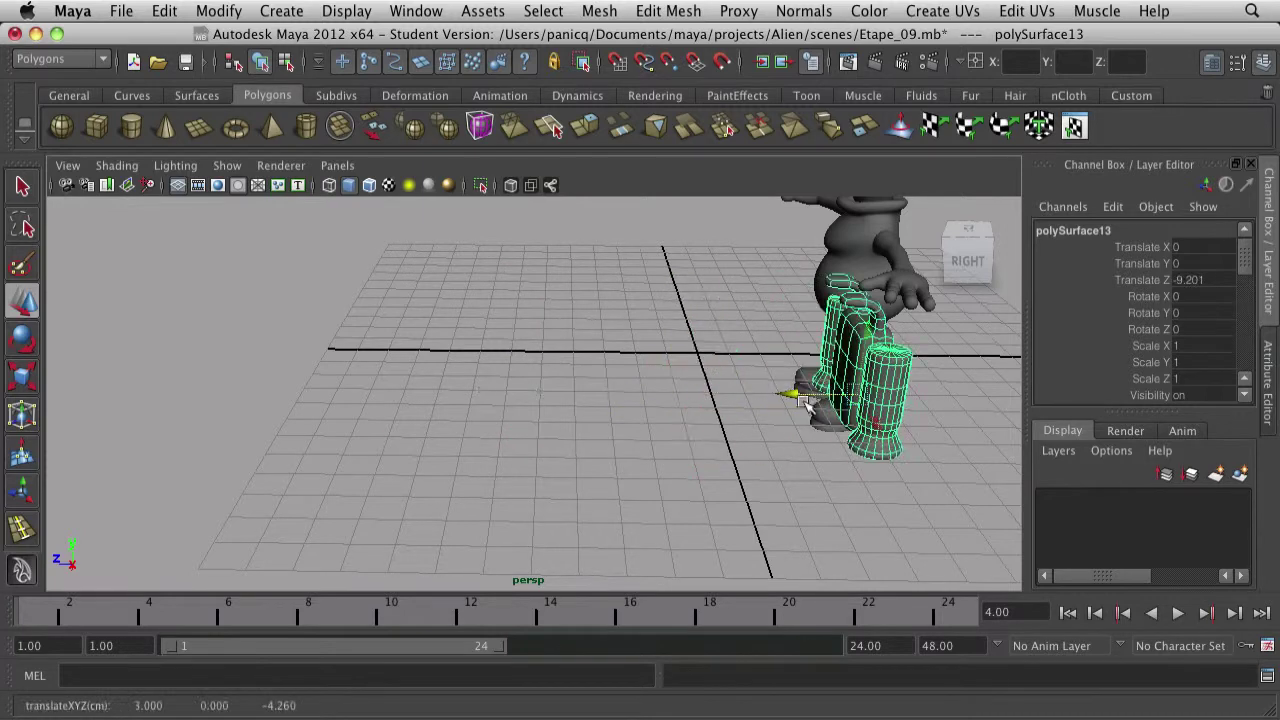
Step: Move the jetpack up against the character's back, to Translate X -2.942, Translate Y 2.032 and Translate Z -11.127
left_click_drag(740, 465, 534, 412, "alt")
scroll(568, 404, "down", 6)
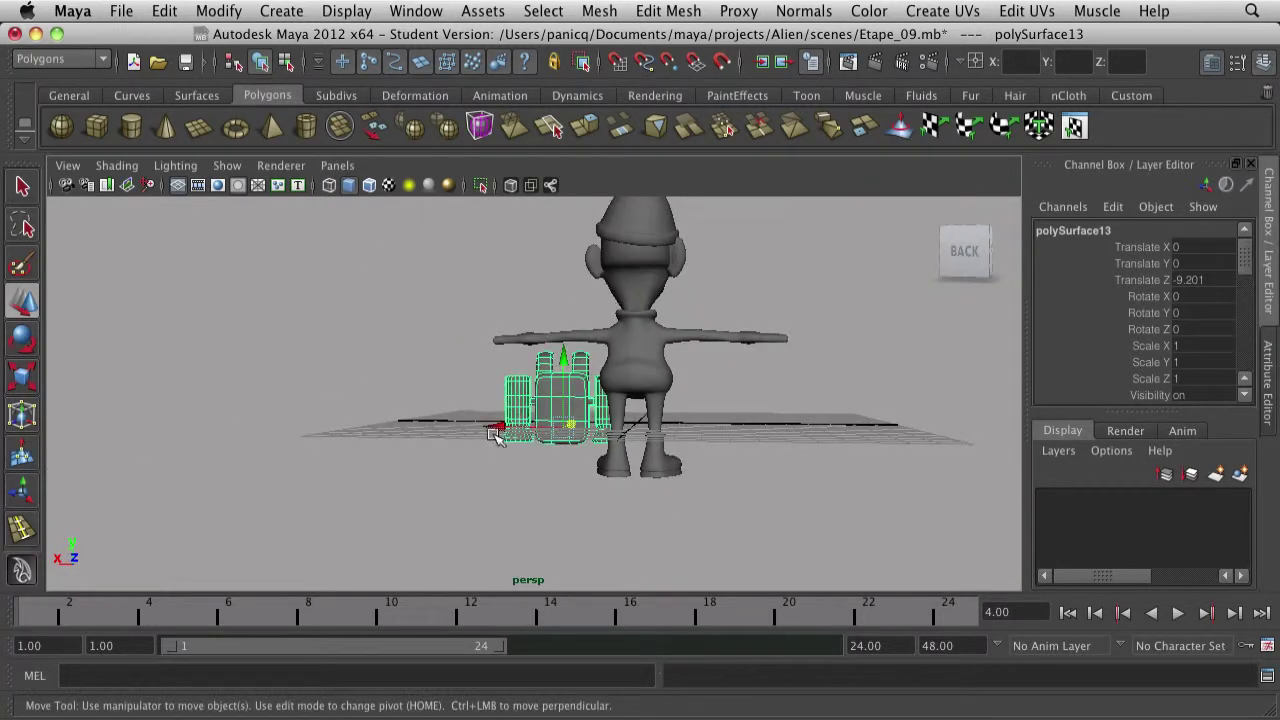
left_click_drag(506, 430, 580, 430)
left_click_drag(580, 430, 387, 386, "alt")
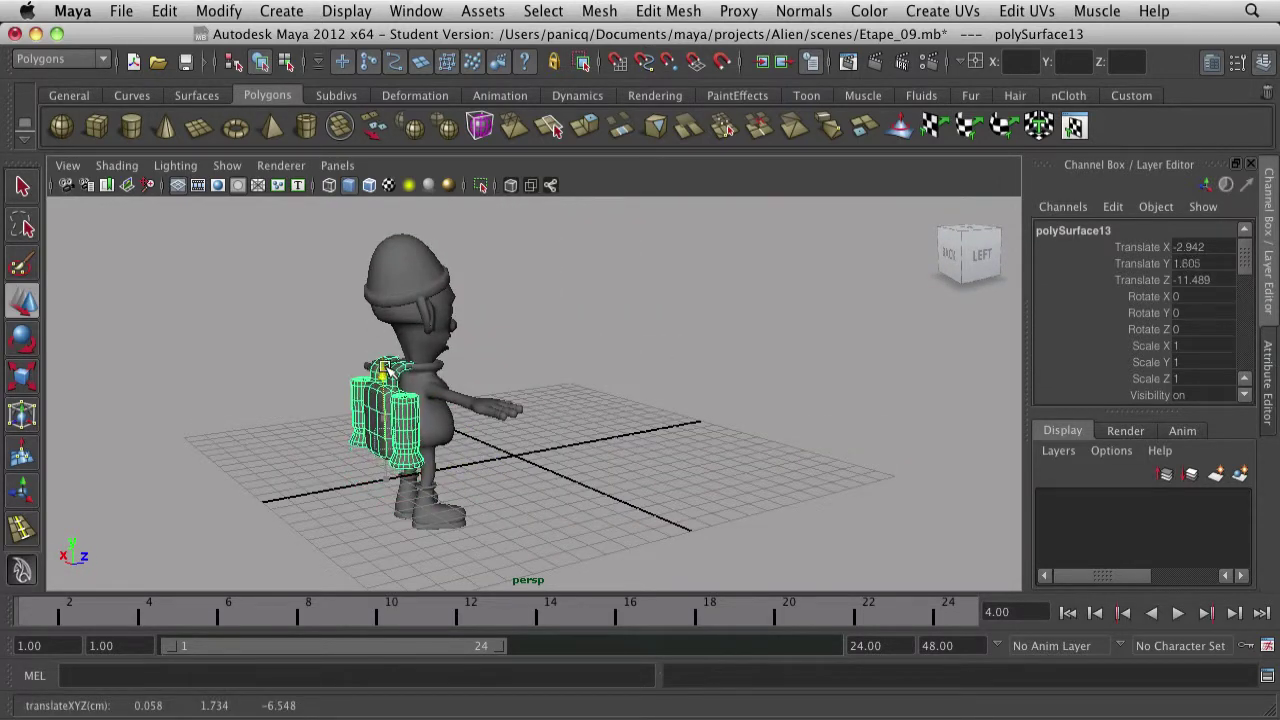
left_click_drag(490, 425, 462, 430, "alt")
scroll(322, 437, "up", 5)
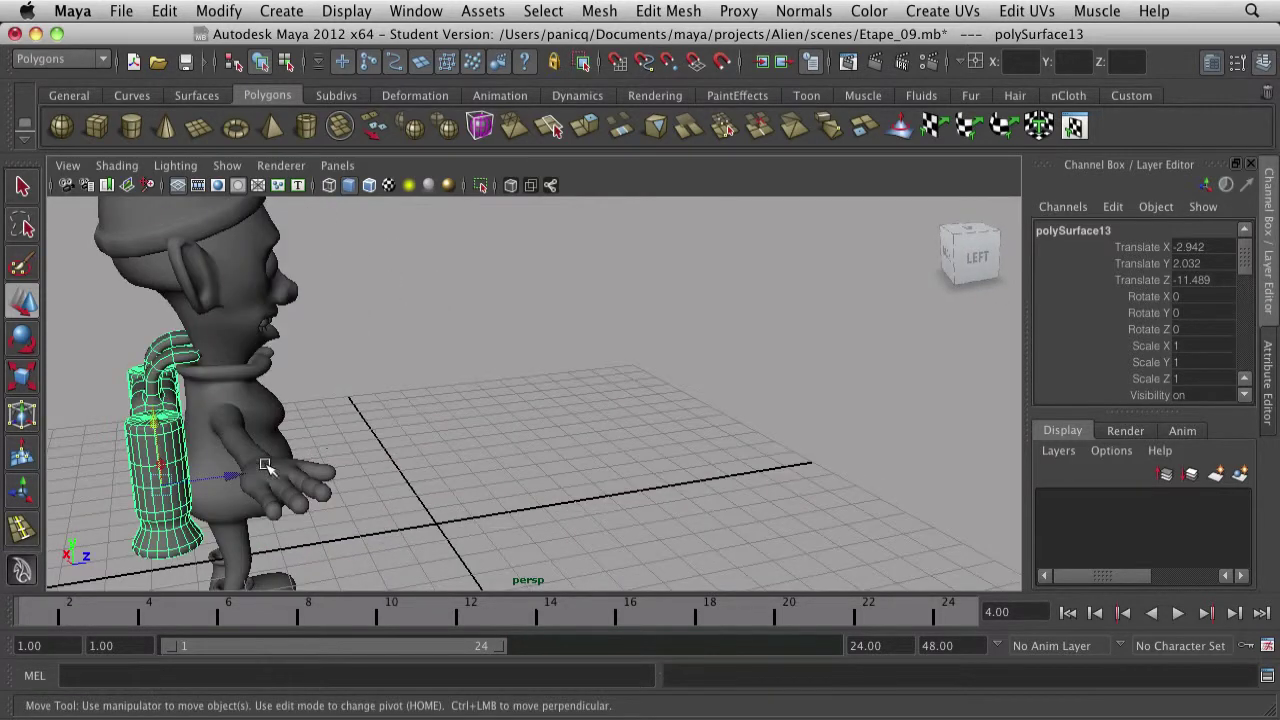
left_click_drag(227, 478, 242, 480)
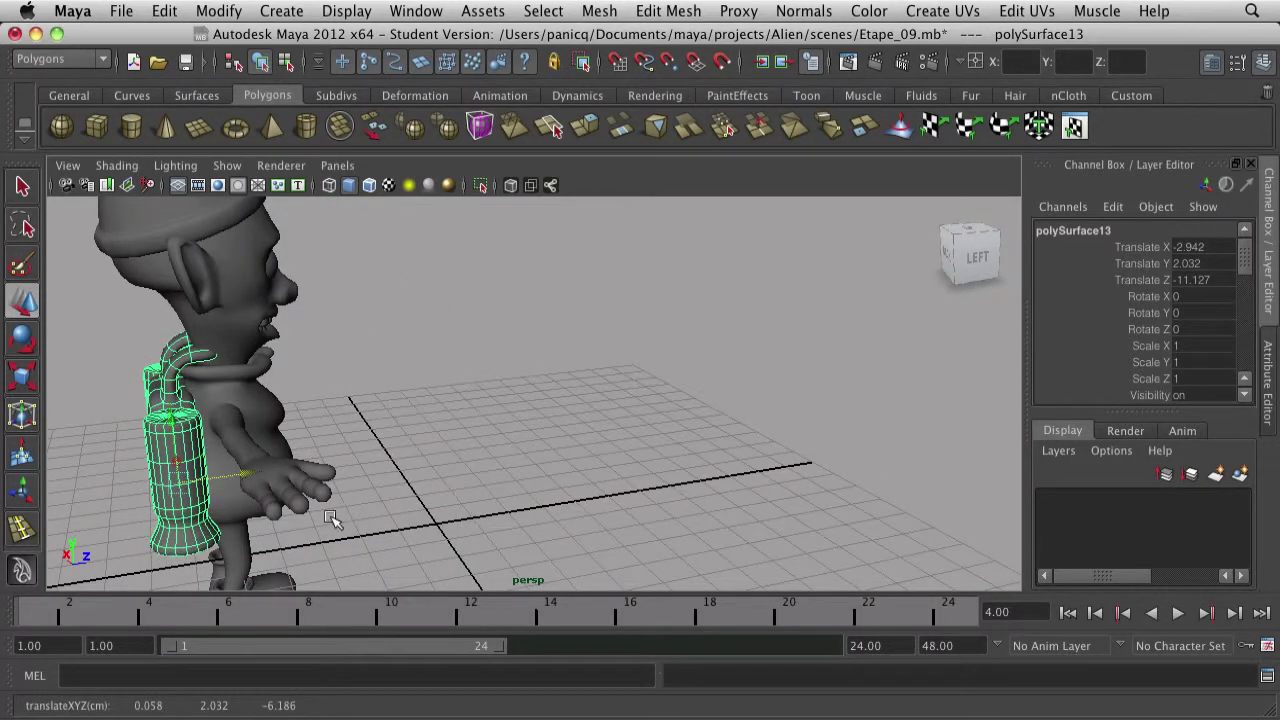
Step: Tilt the jetpack to Rotate X 25.13 so its hooks rest over the character's shoulders, and shift it to Translate Z -11.373
left_click_drag(333, 519, 829, 520, "alt")
left_click(842, 488)
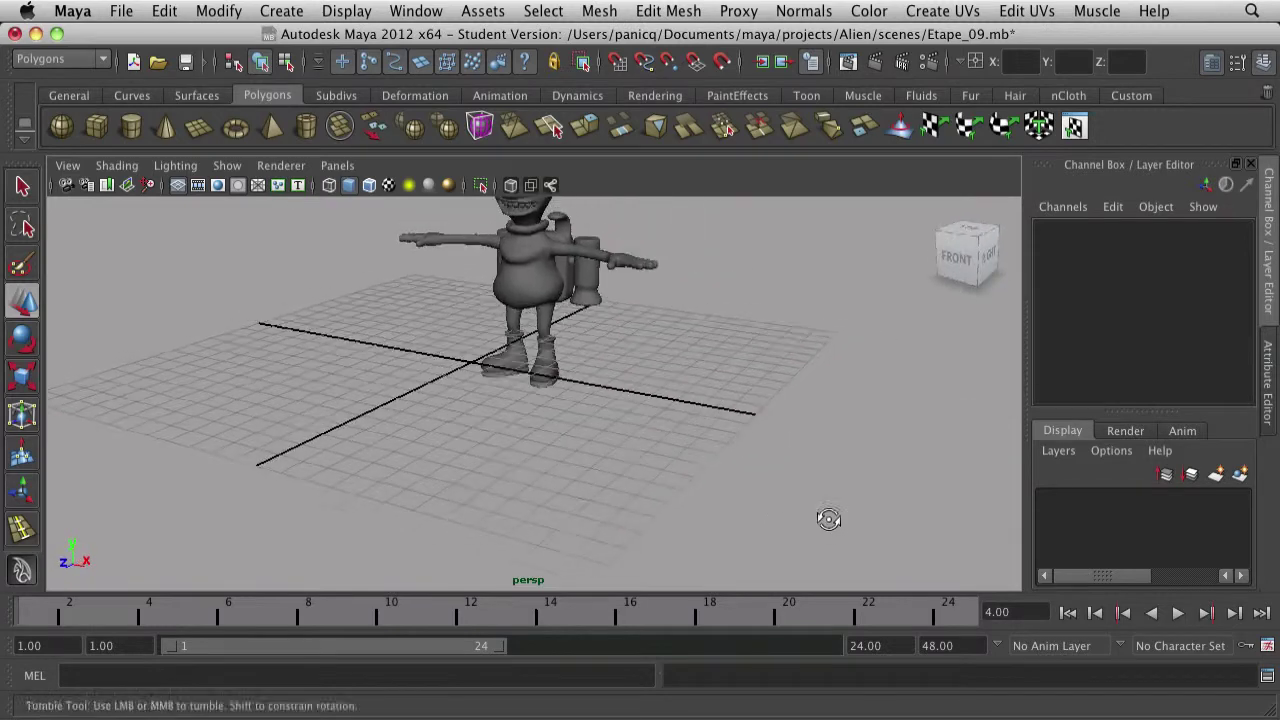
left_click_drag(685, 450, 762, 477, "alt")
middle_click_drag(617, 299, 686, 508, "alt")
scroll(640, 465, "up", 4)
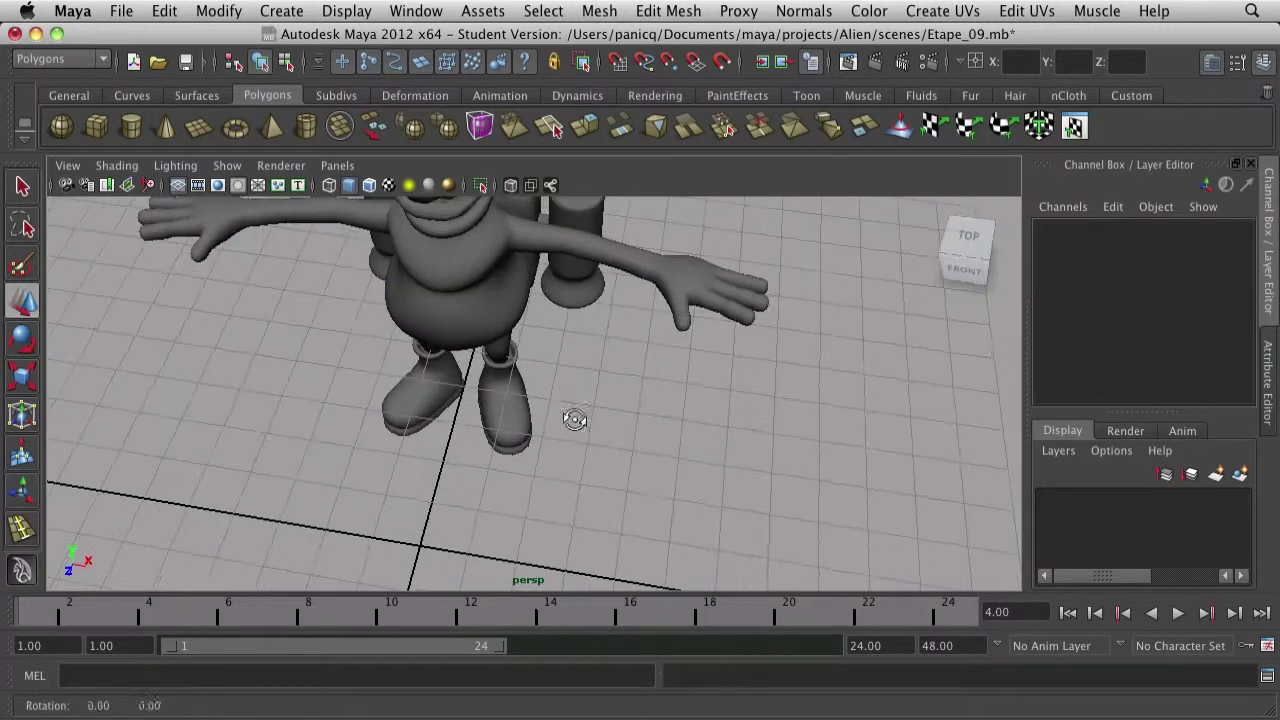
left_click_drag(575, 420, 540, 395, "alt")
left_click(696, 377)
left_click_drag(696, 377, 690, 455, "alt")
right_click_drag(690, 455, 765, 420, "alt")
middle_click_drag(765, 420, 610, 402, "alt")
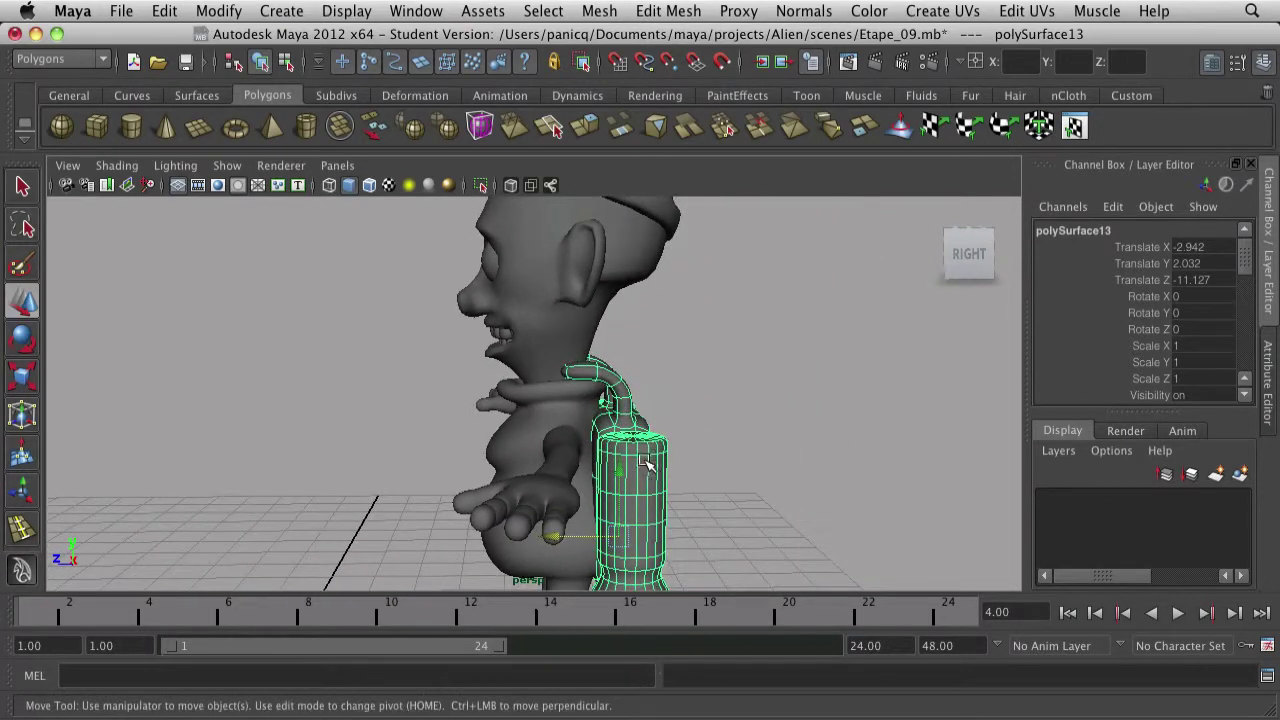
key("e")
left_click_drag(684, 452, 651, 409)
key("w")
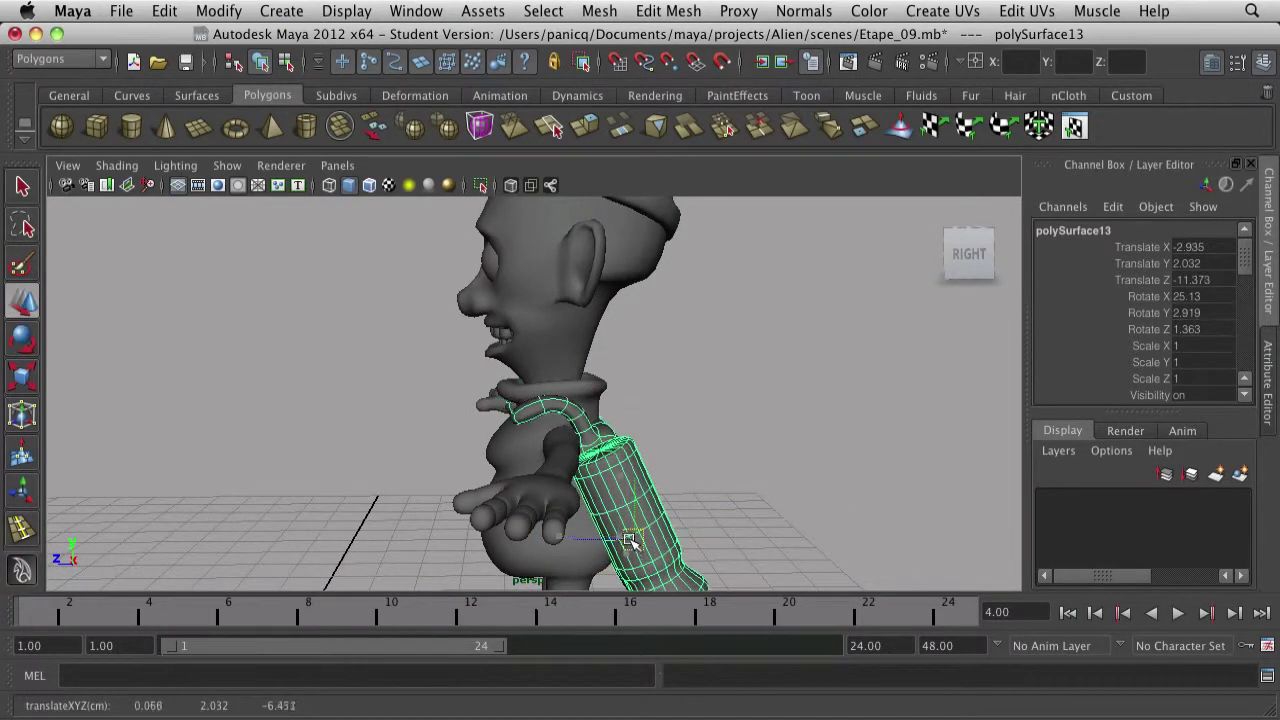
Step: Center the jetpack behind the character at Translate X -3.344 and straighten it to Rotate Y 0.268 and Rotate Z 0.12
left_click(767, 450)
right_click_drag(767, 450, 506, 486, "alt")
left_click_drag(506, 486, 746, 487, "alt")
right_click_drag(350, 445, 473, 438, "alt")
left_click(474, 438)
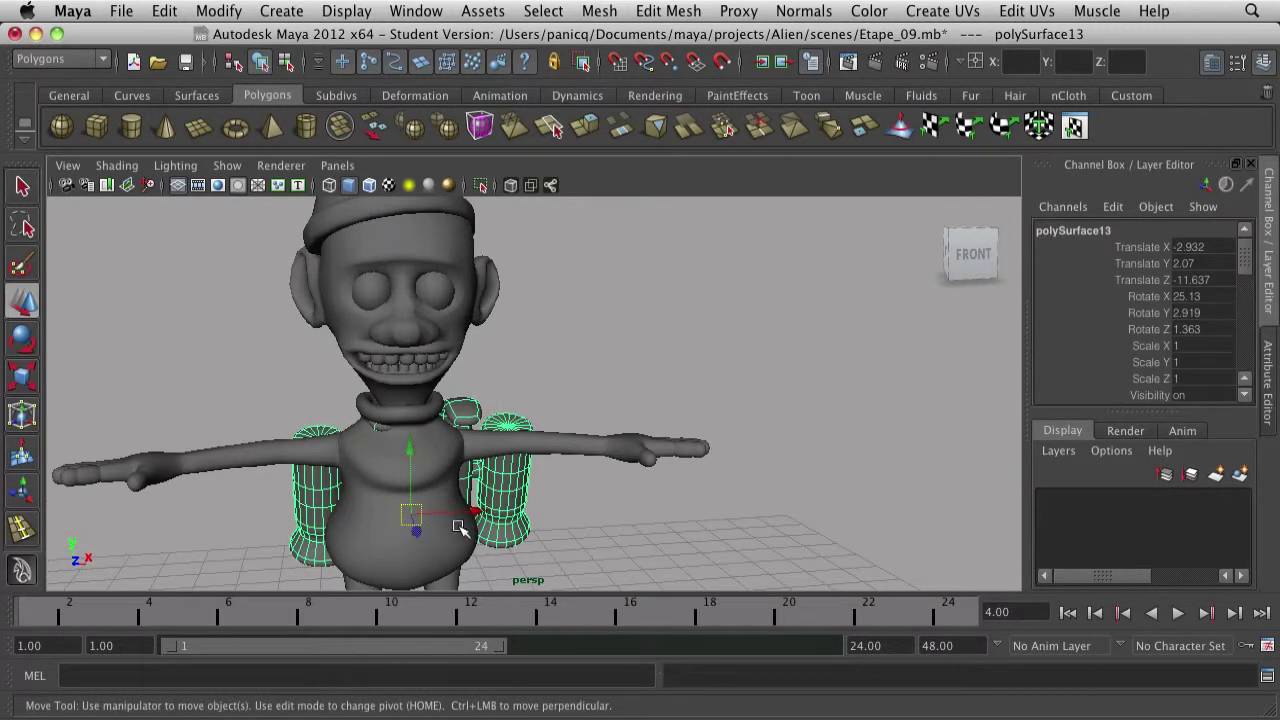
left_click_drag(473, 514, 453, 516)
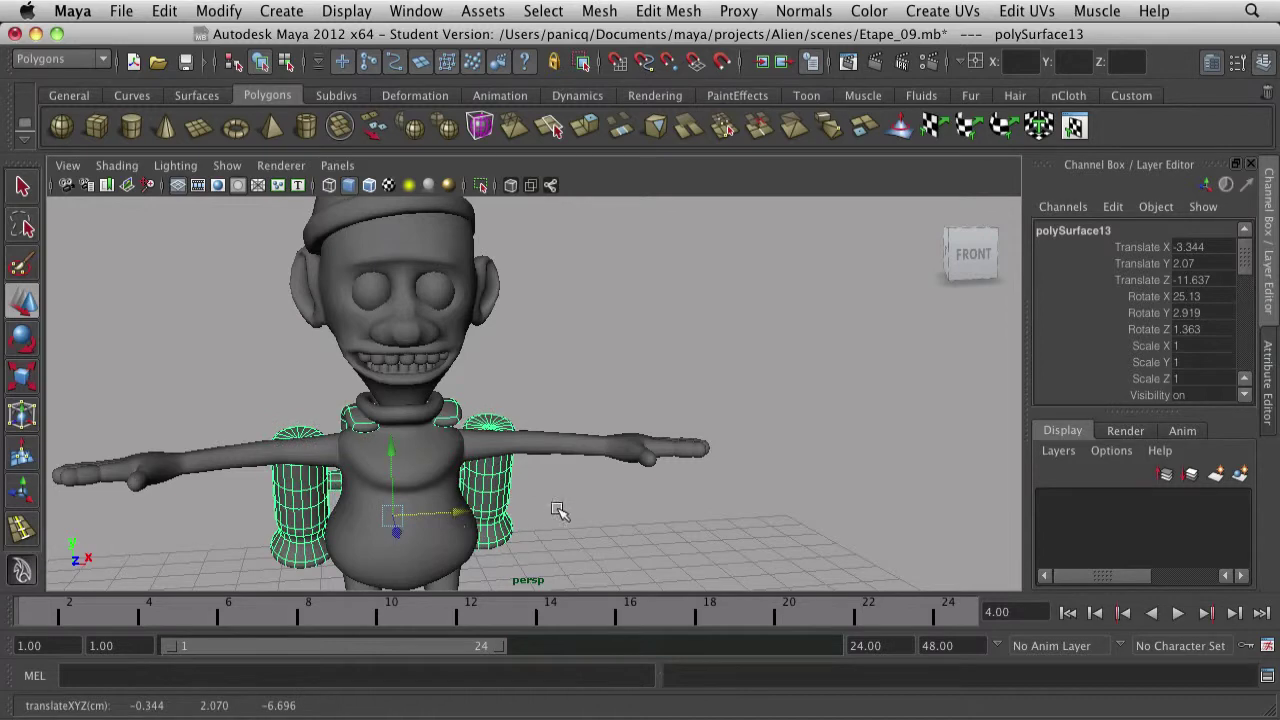
left_click_drag(558, 511, 488, 511, "alt")
key("e")
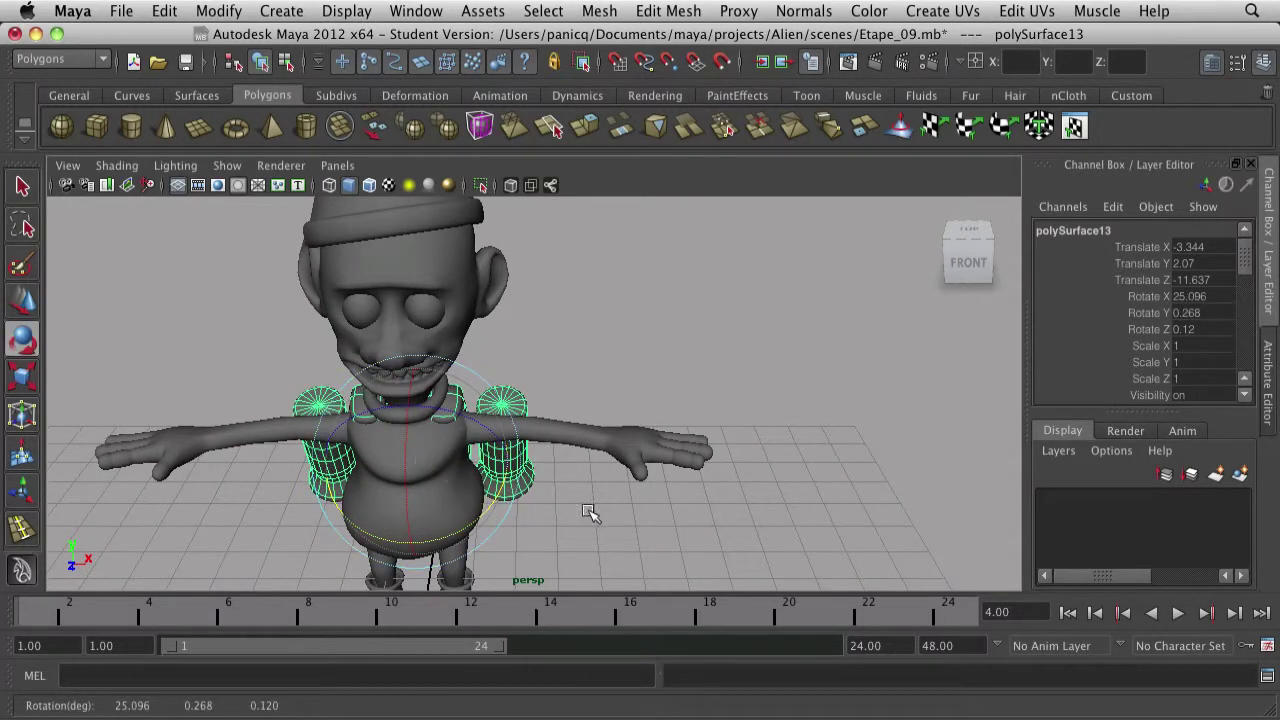
left_click(590, 514)
Step: Select the jetpack from behind the character and separate the combined mesh into its individual parts
scroll(618, 510, "down", 5)
left_click(620, 512)
left_click_drag(620, 512, 446, 480, "alt")
scroll(624, 463, "up", 5)
left_click(632, 470)
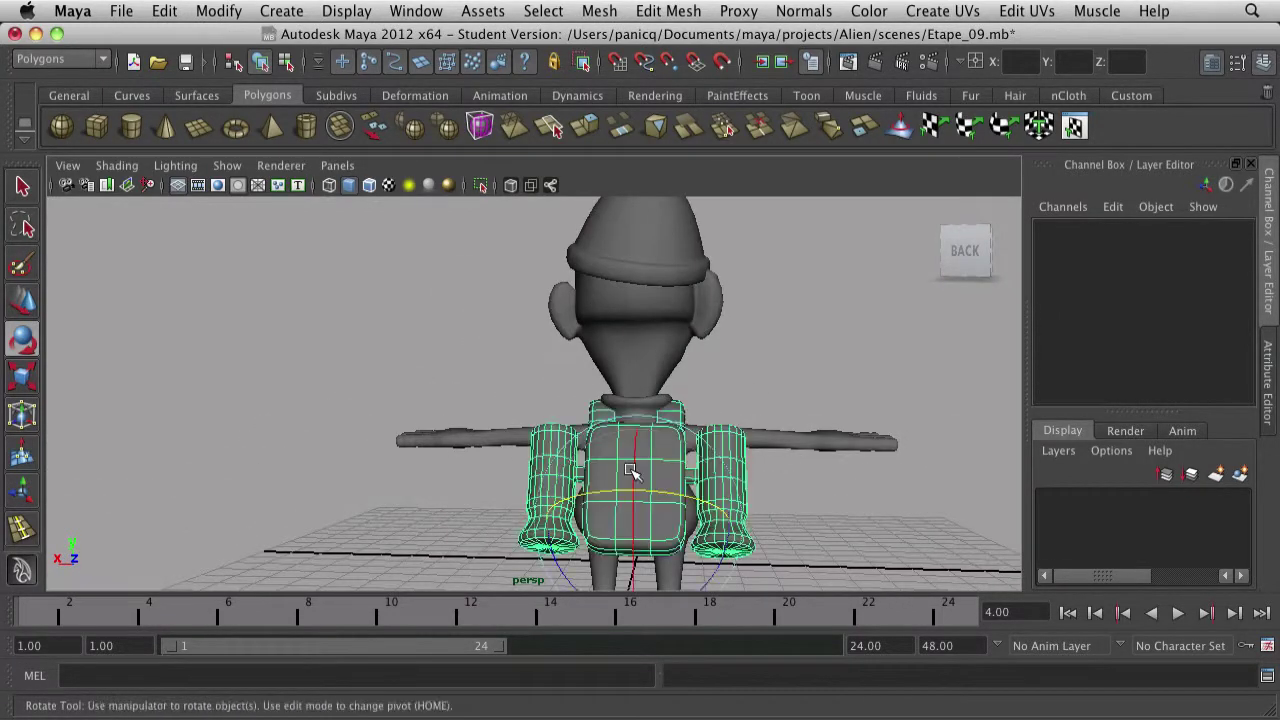
middle_click_drag(567, 439, 459, 368, "alt")
left_click(594, 10)
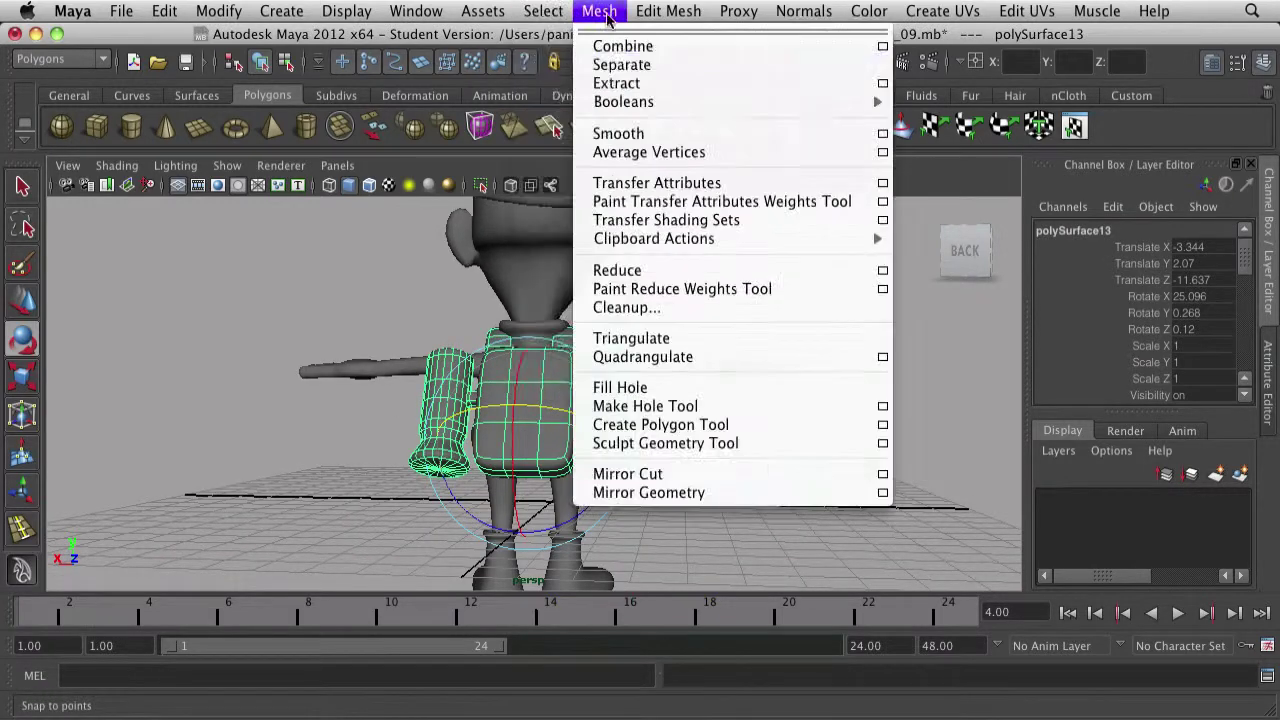
left_click(620, 60)
right_click_drag(600, 440, 660, 453, "alt")
Step: Rotate both cylinders upright to Rotate X -22.506 and move them back beside the block, to Translate Y -1.806 and Translate Z 0.779
left_click(660, 453)
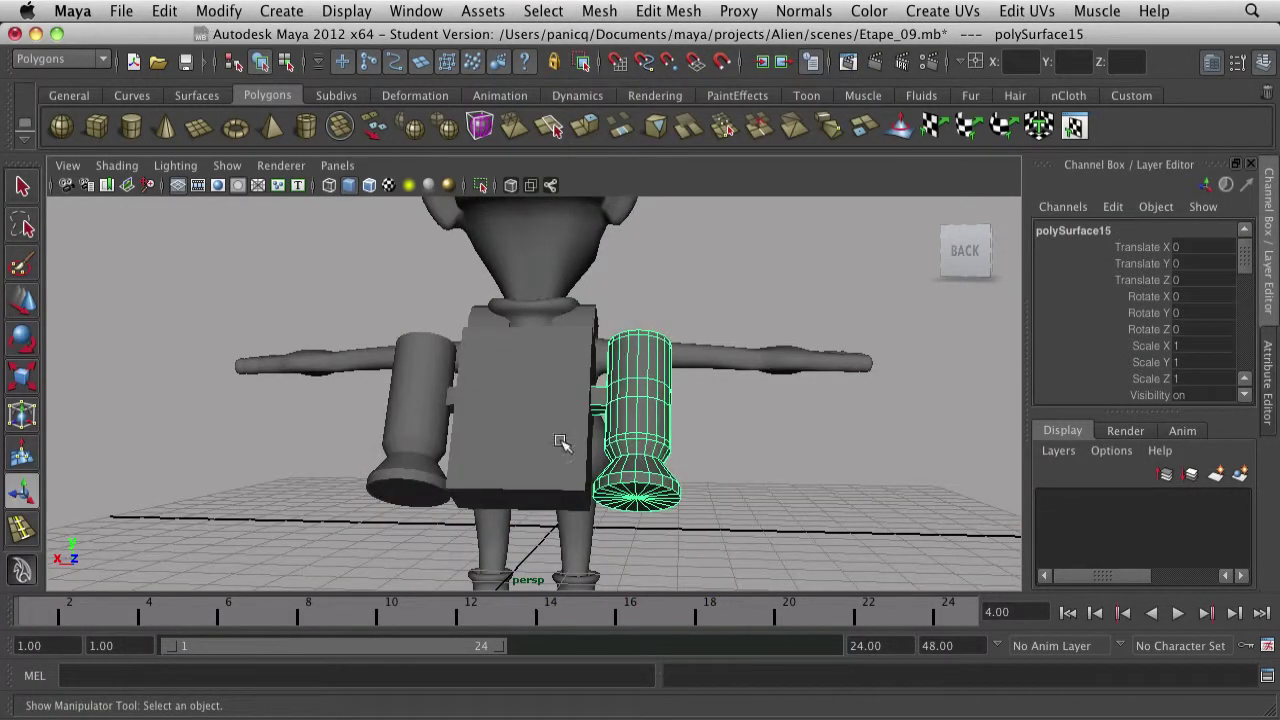
left_click(430, 429, "shift")
left_click_drag(609, 529, 411, 522, "alt")
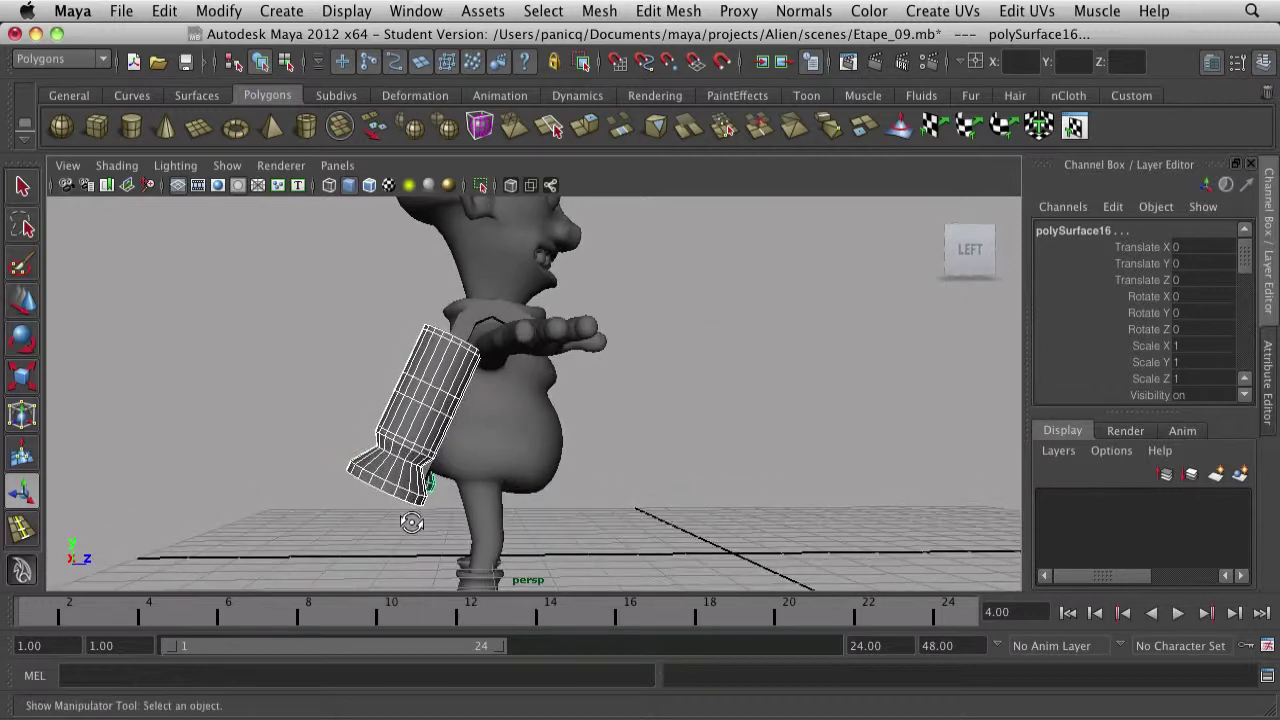
key("e")
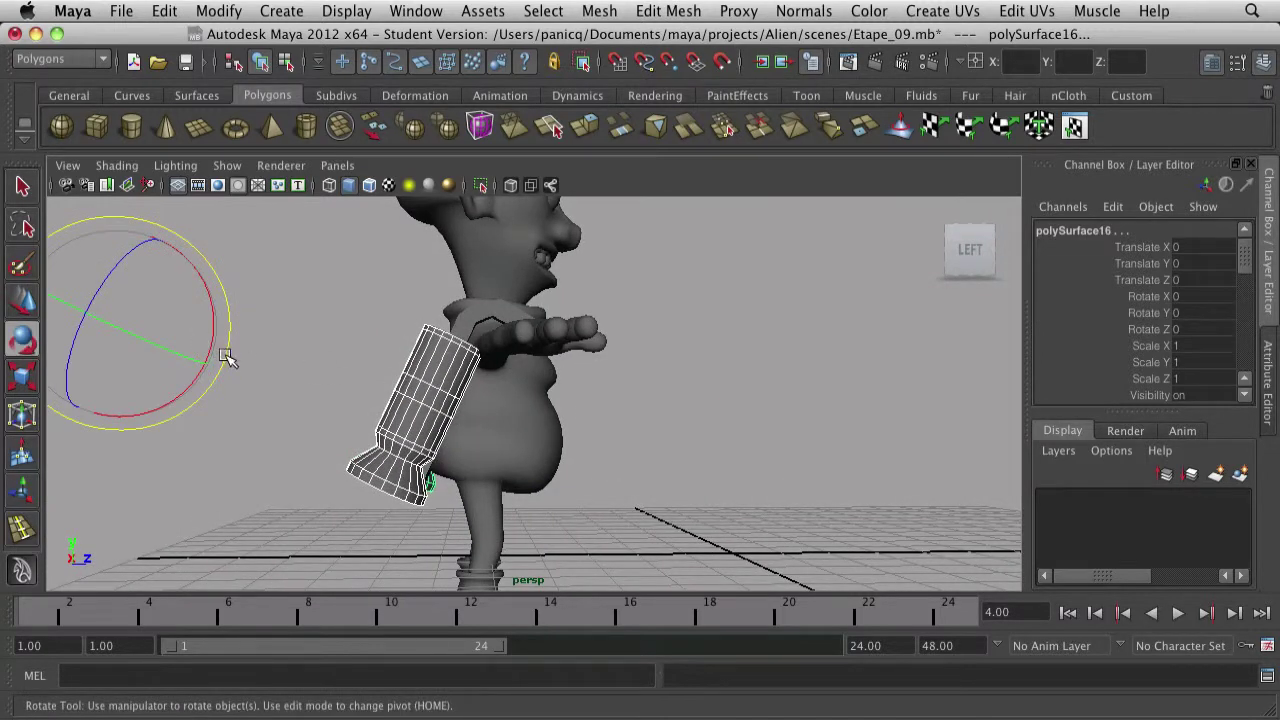
left_click_drag(228, 358, 251, 306)
key("w")
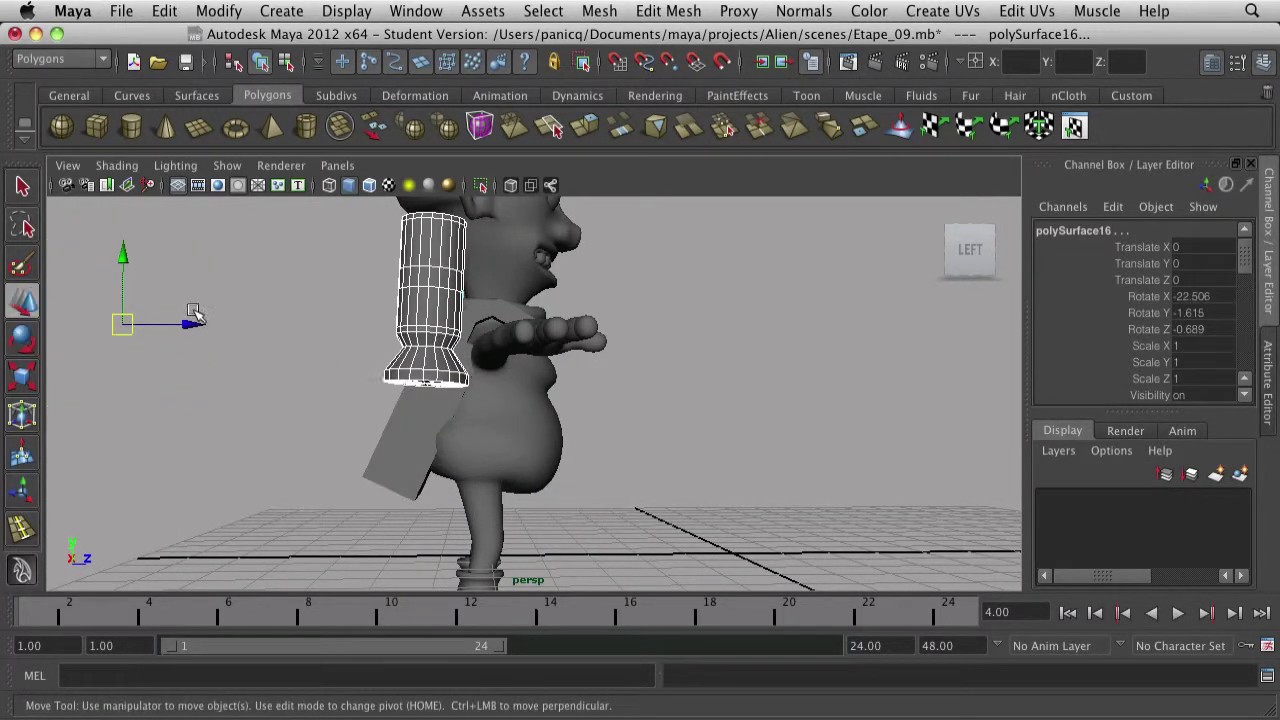
left_click_drag(125, 333, 122, 455)
Step: Select the block together with both upright cylinders and combine them into a single mesh again
left_click(184, 503)
scroll(186, 506, "down", 5)
left_click_drag(186, 506, 466, 517, "alt")
scroll(566, 497, "up", 3)
left_click(571, 429)
left_click(617, 420, "shift")
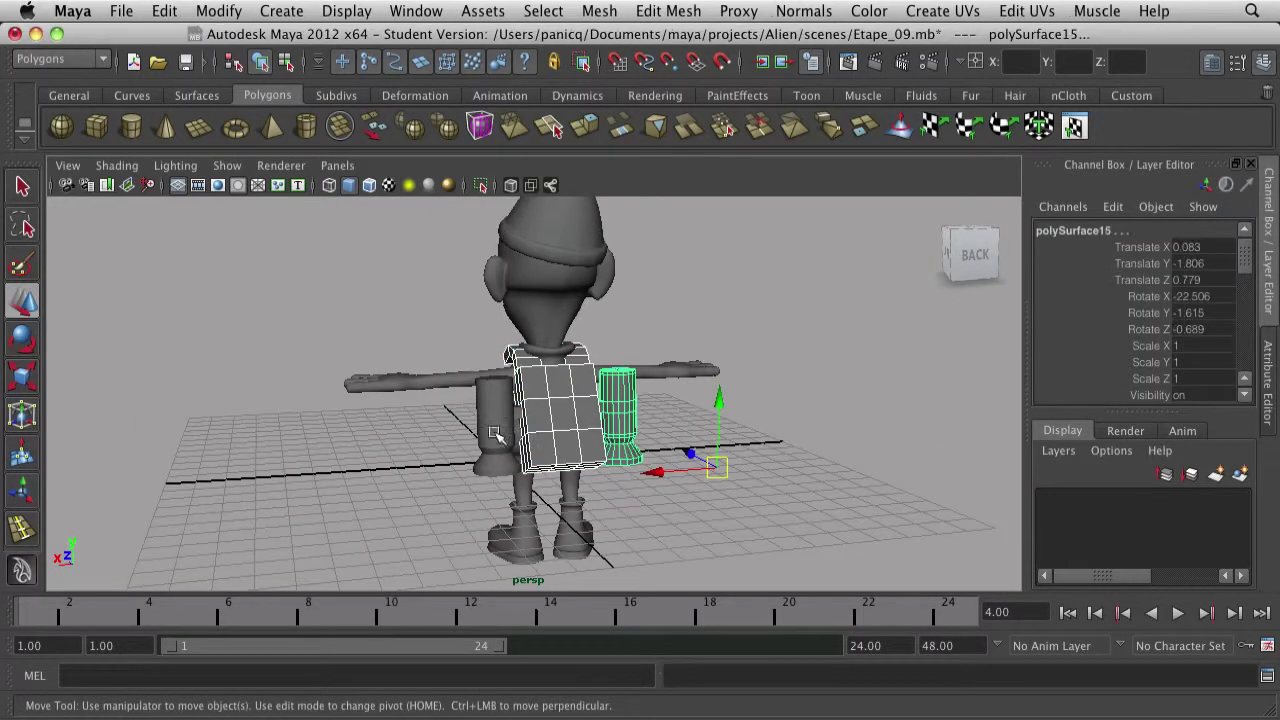
left_click(488, 432, "shift")
left_click(600, 11)
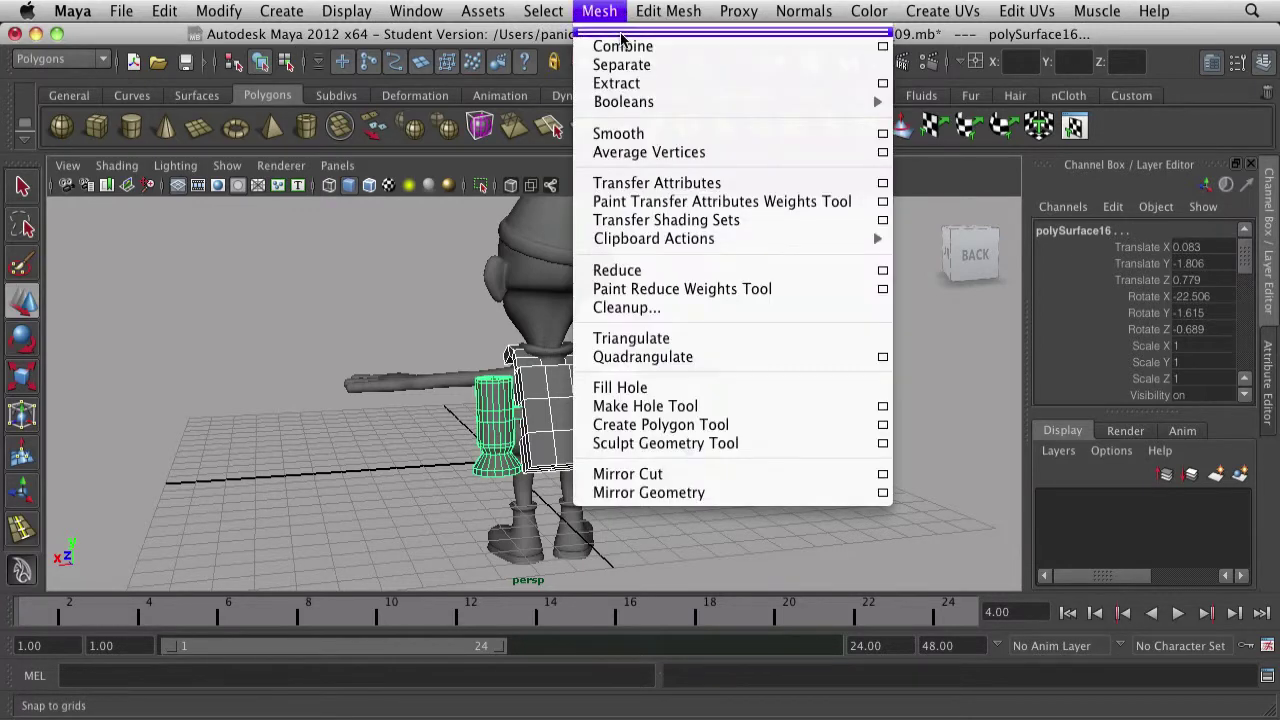
left_click(622, 46)
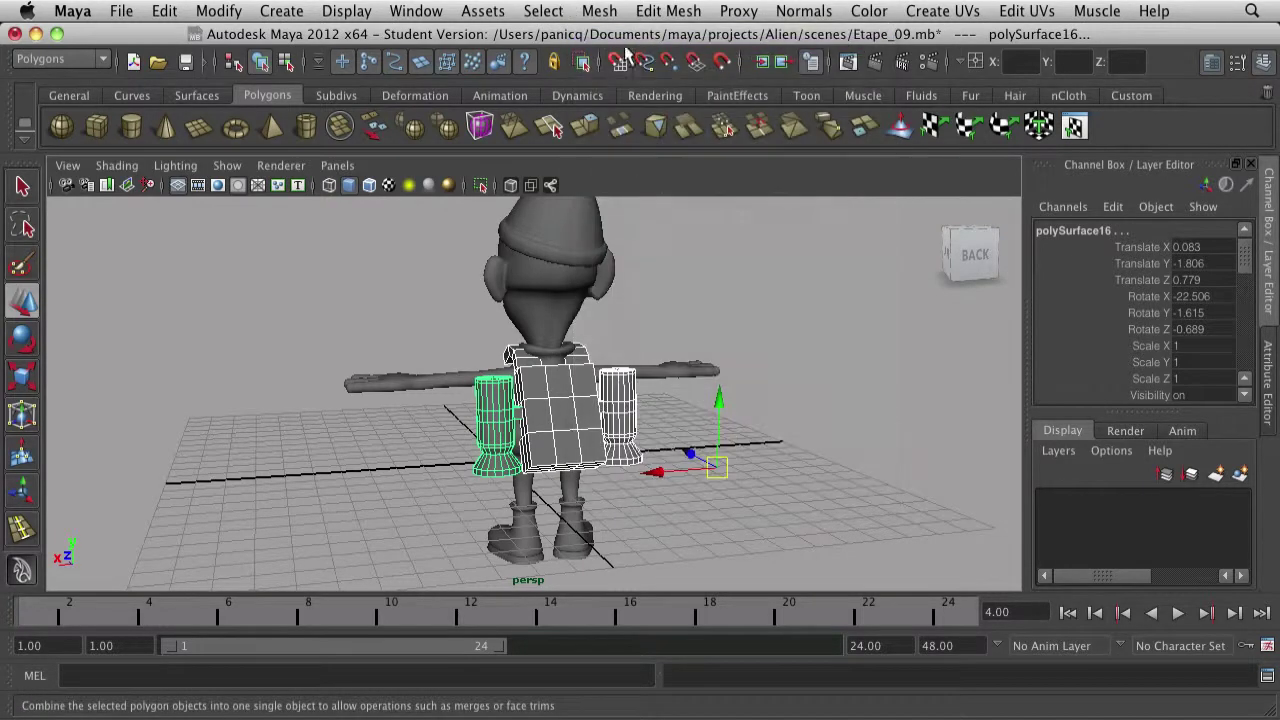
left_click(759, 373)
Step: Hide the grid in the perspective view and frame the character with its jetpack from the front right
scroll(728, 440, "down", 4)
left_click_drag(726, 443, 231, 420, "alt")
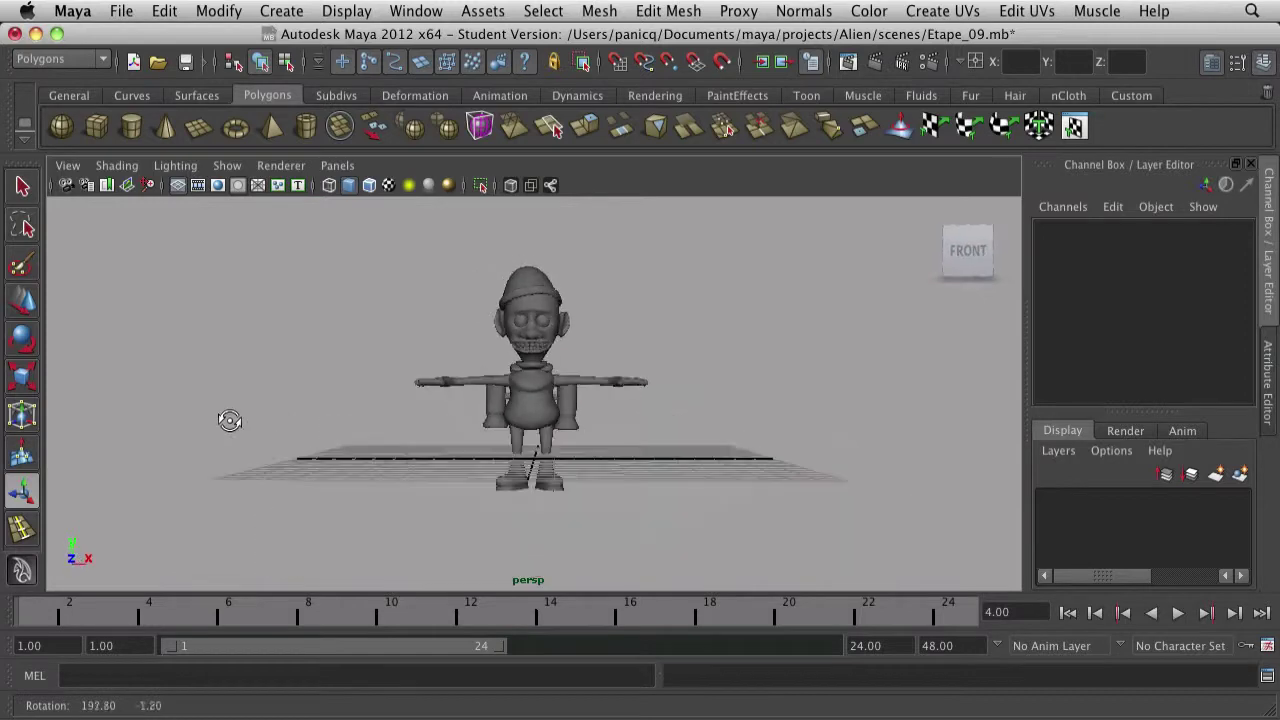
left_click_drag(506, 400, 485, 421, "alt")
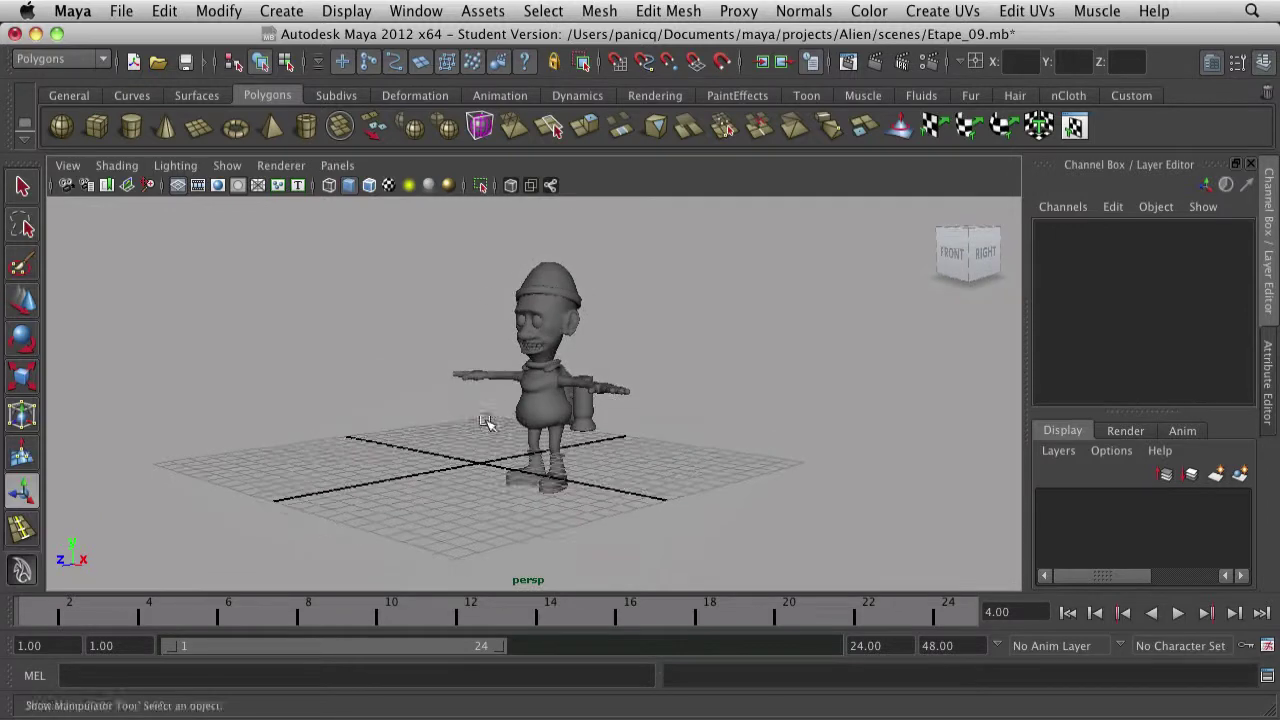
left_click(178, 186)
left_click_drag(640, 400, 588, 366, "alt")
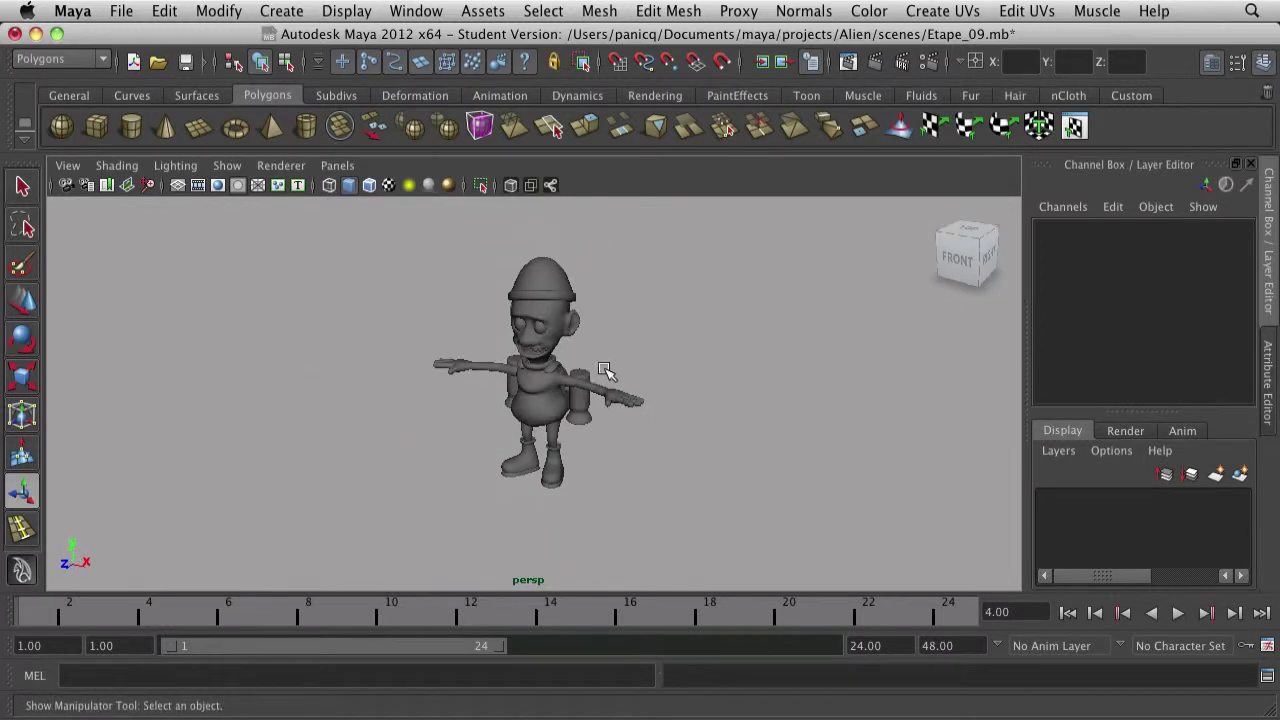
scroll(486, 367, "up", 3)
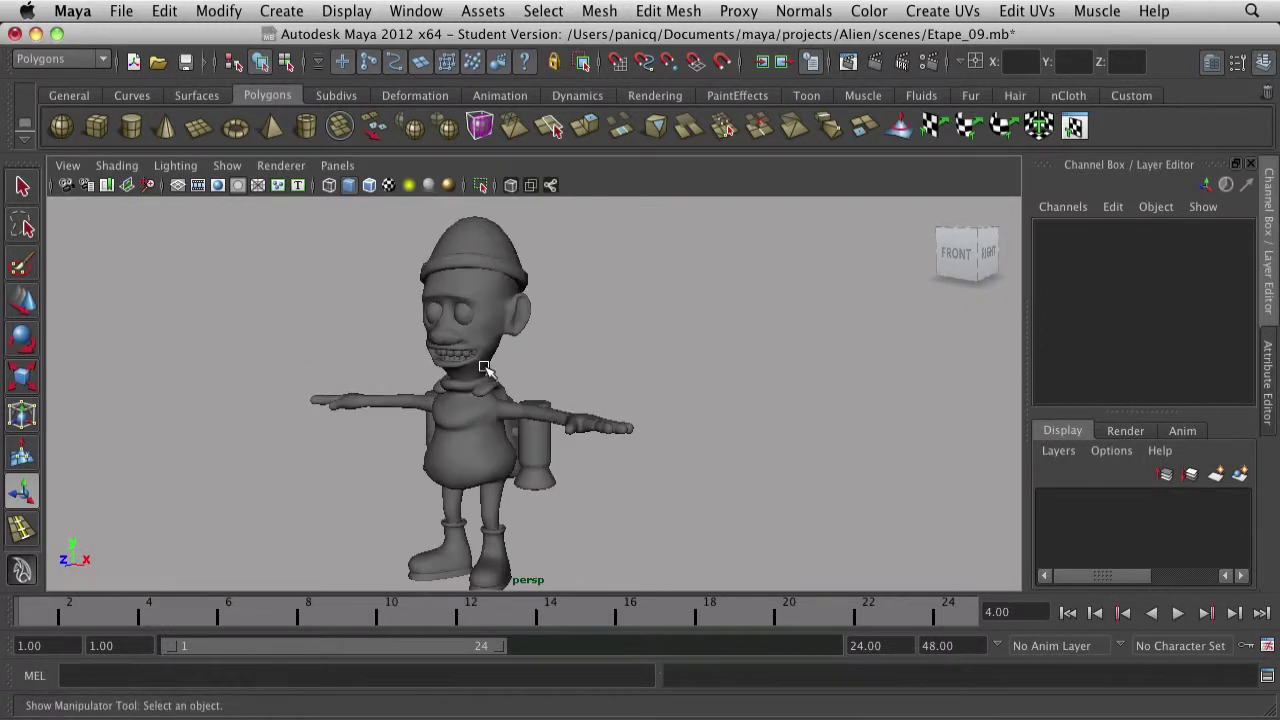
middle_click_drag(486, 367, 533, 342, "alt")
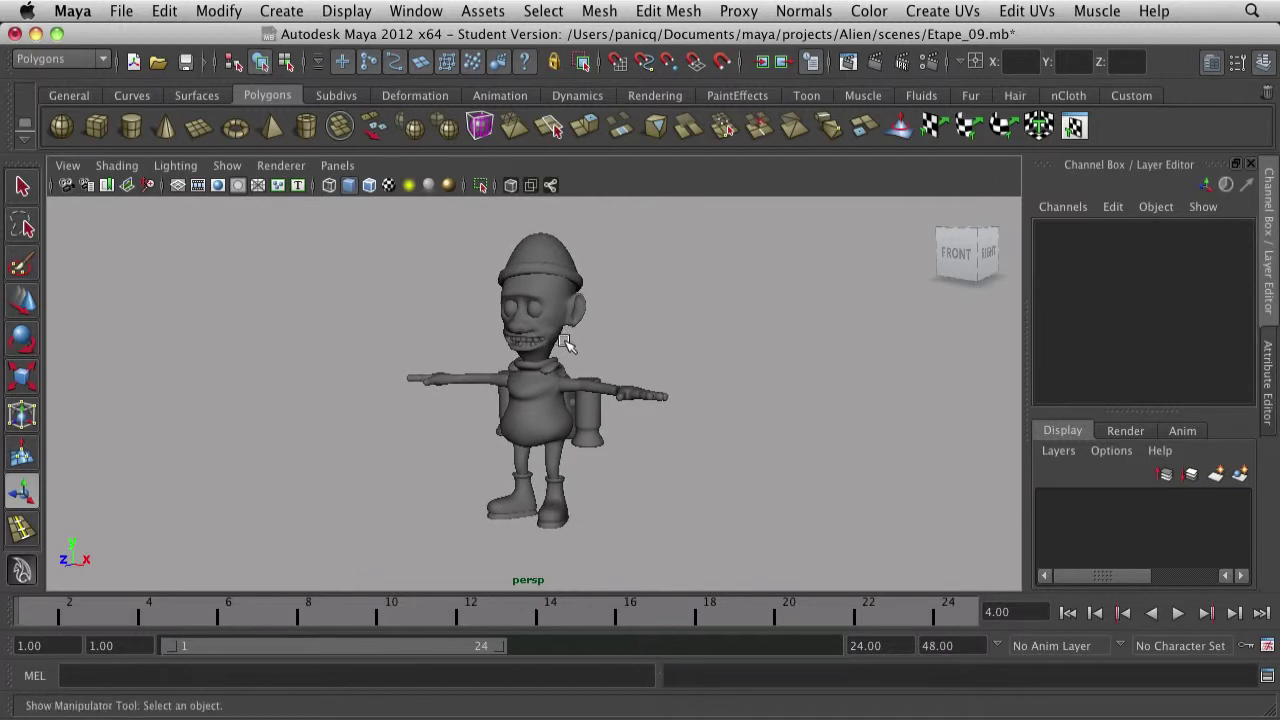